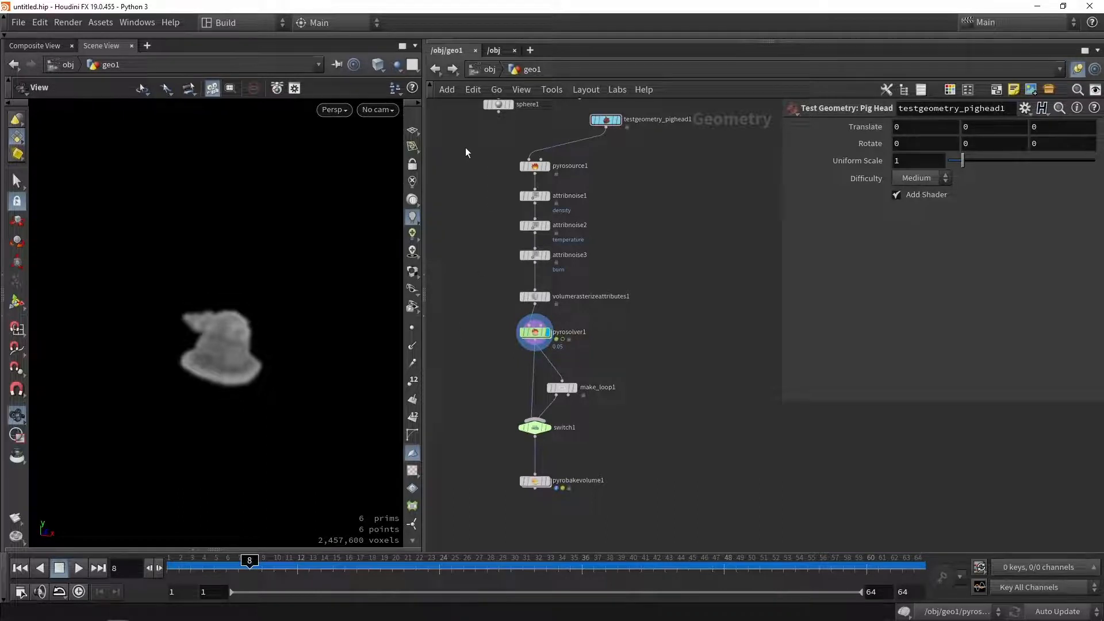
Step: Box-select the whole pyro chain from pyrosource1 down to pyrobakevolume1
drag(501, 190, 710, 499)
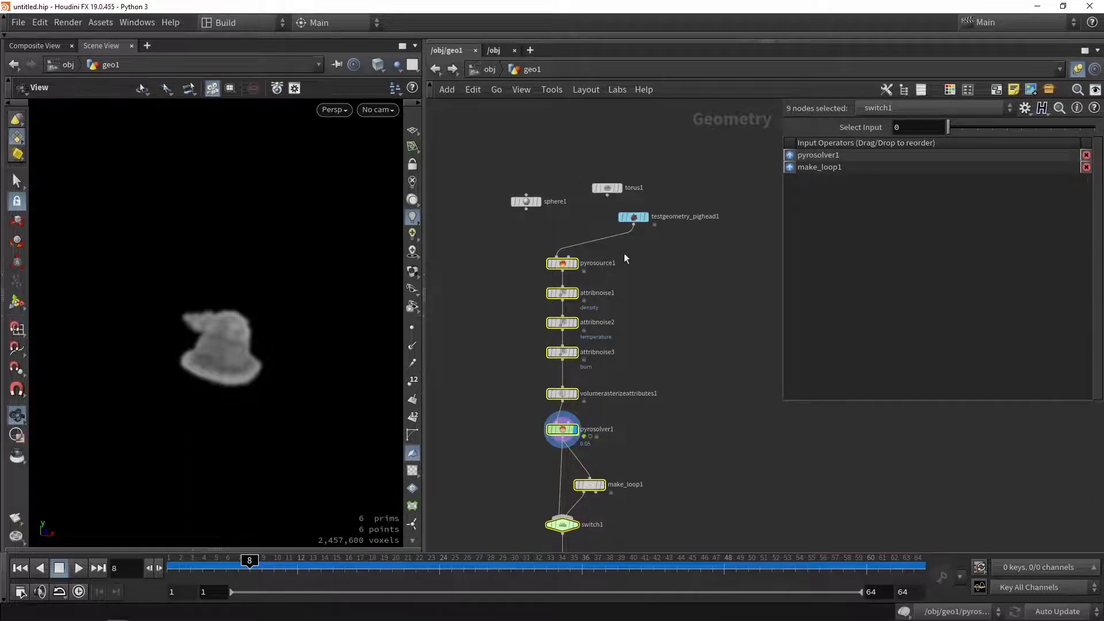
middle_drag(634, 314, 613, 201)
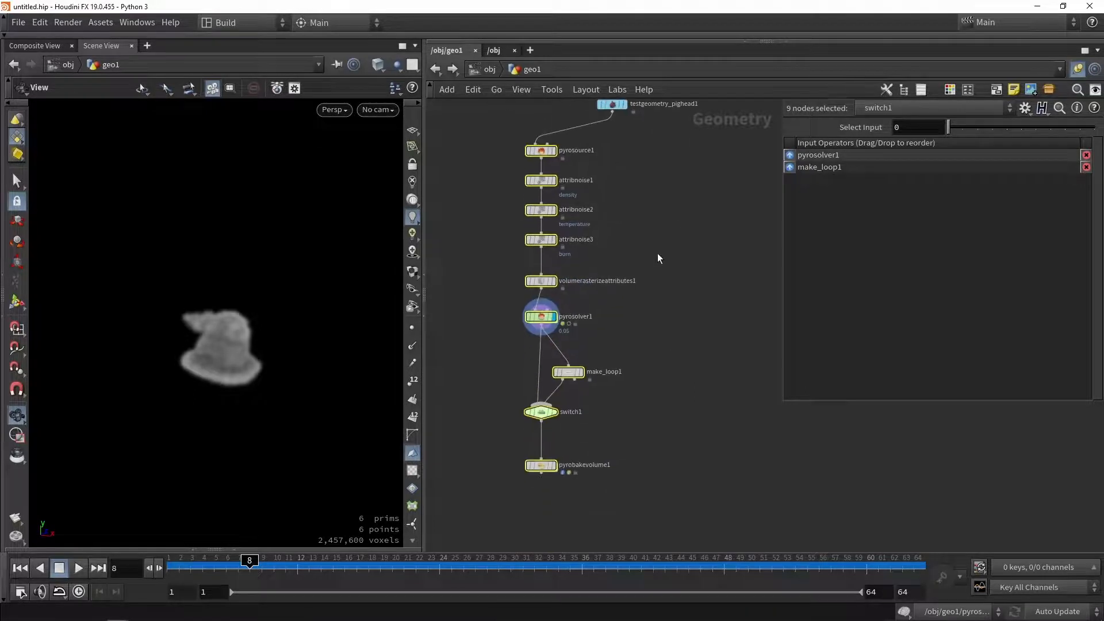
drag(599, 483, 456, 156)
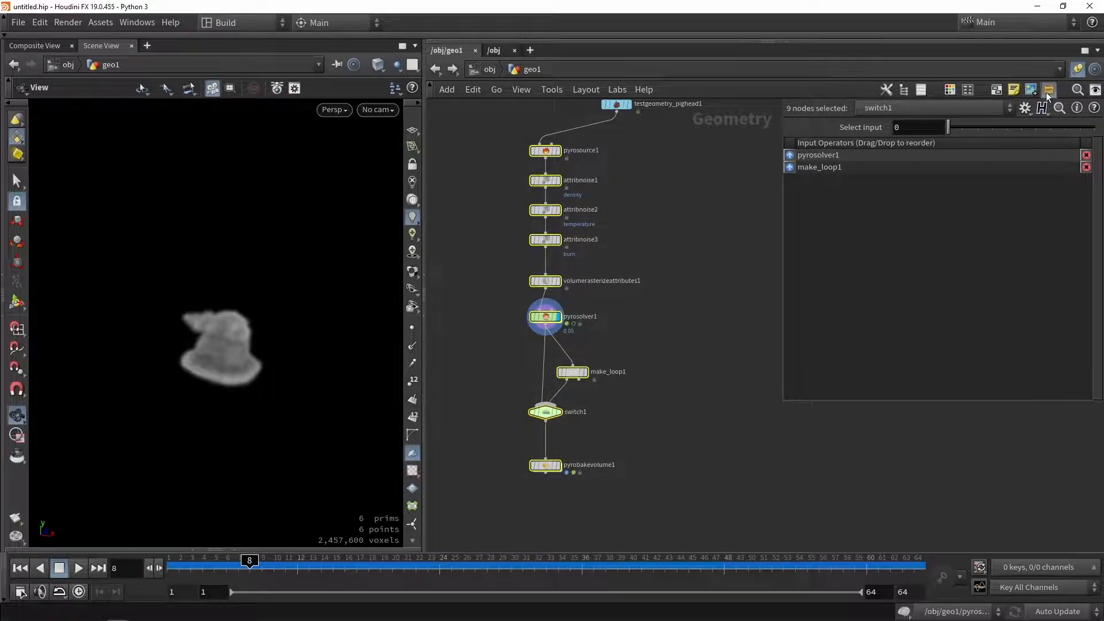
Step: Collapse the chain into subnet1 and create a digital asset named Pyro_Smokes_Tutorial from it
key(shift+c)
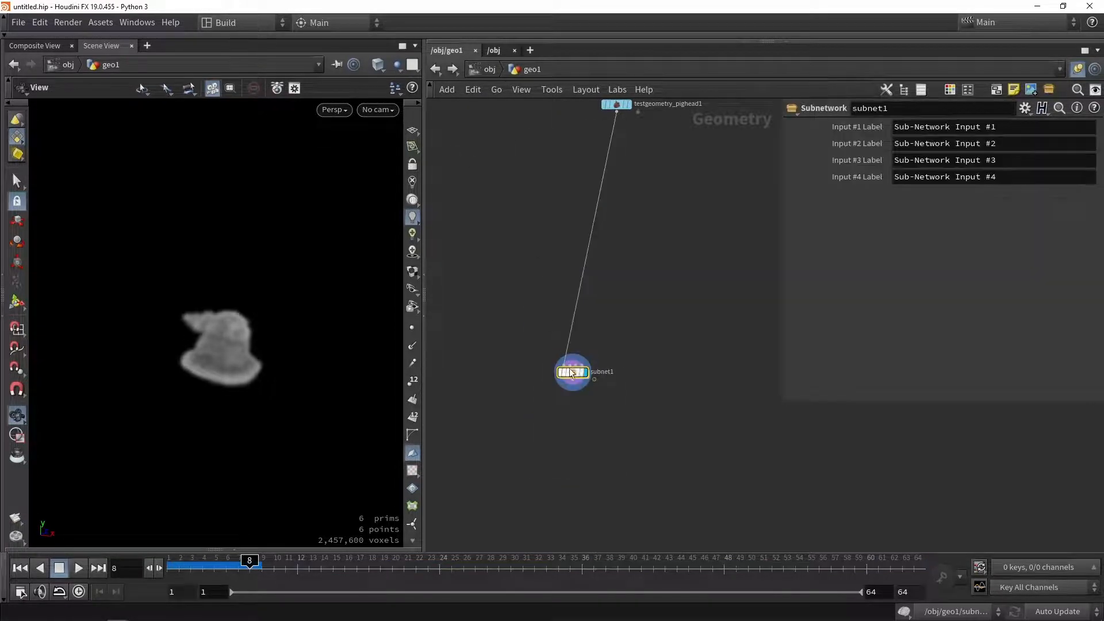
drag(573, 373, 602, 241)
scroll(599, 279, down, 2)
scroll(595, 281, up, 5)
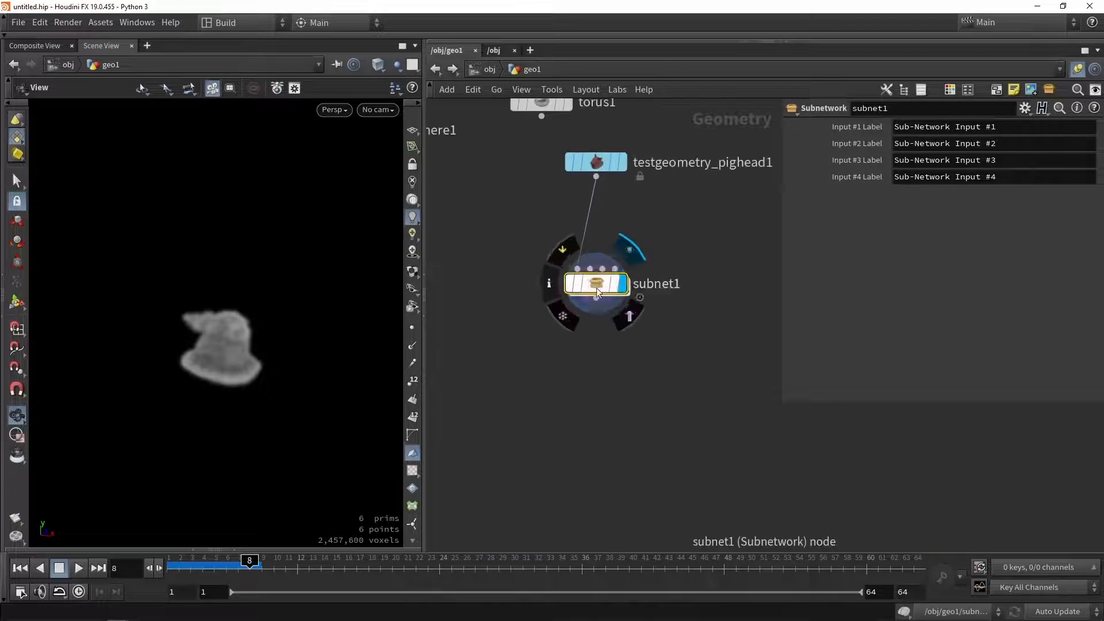
right_click(596, 287)
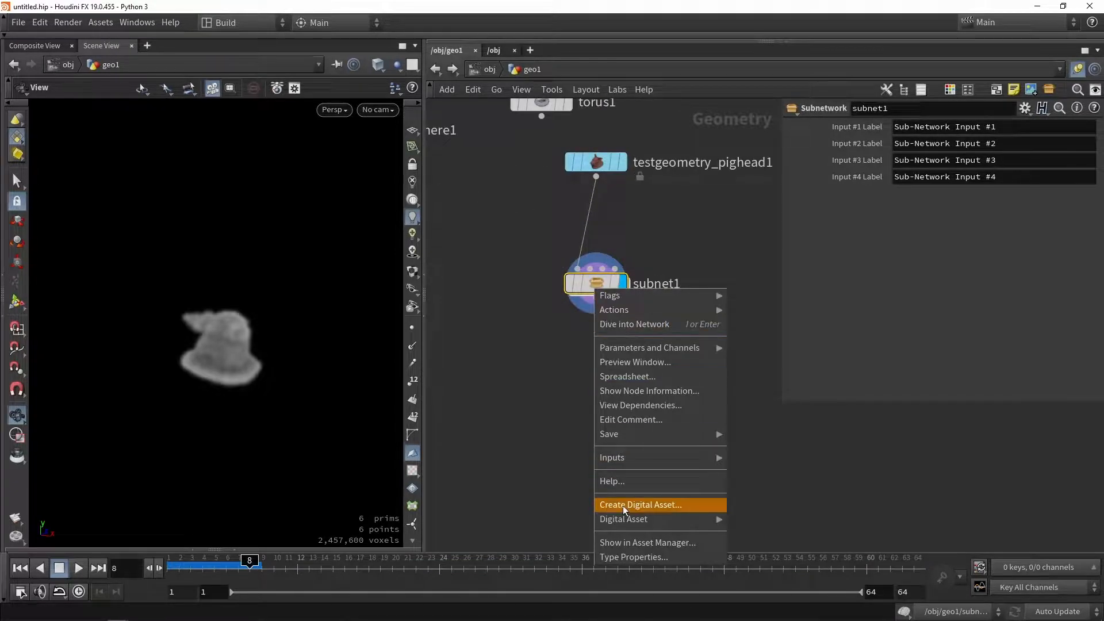
mouse_move(623, 520)
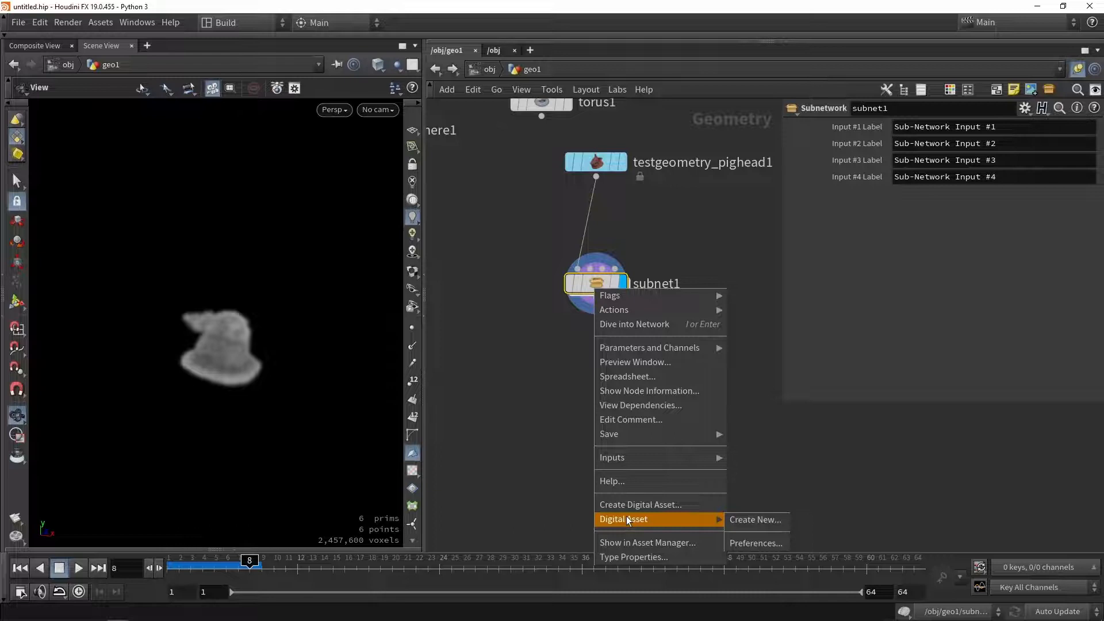
click(630, 504)
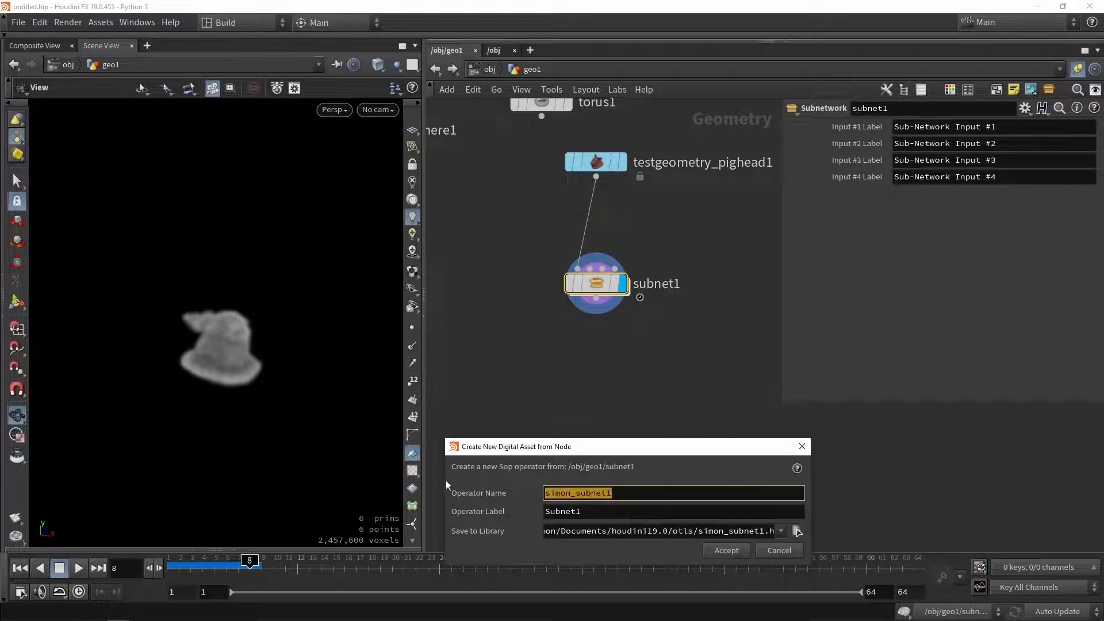
text(Py)
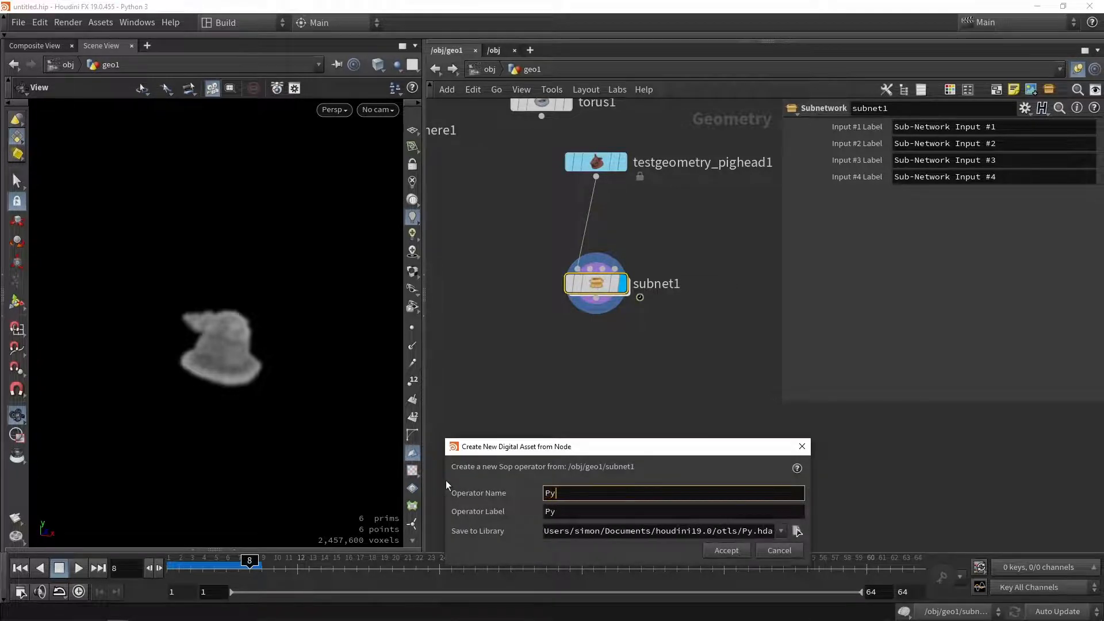
text(ro_)
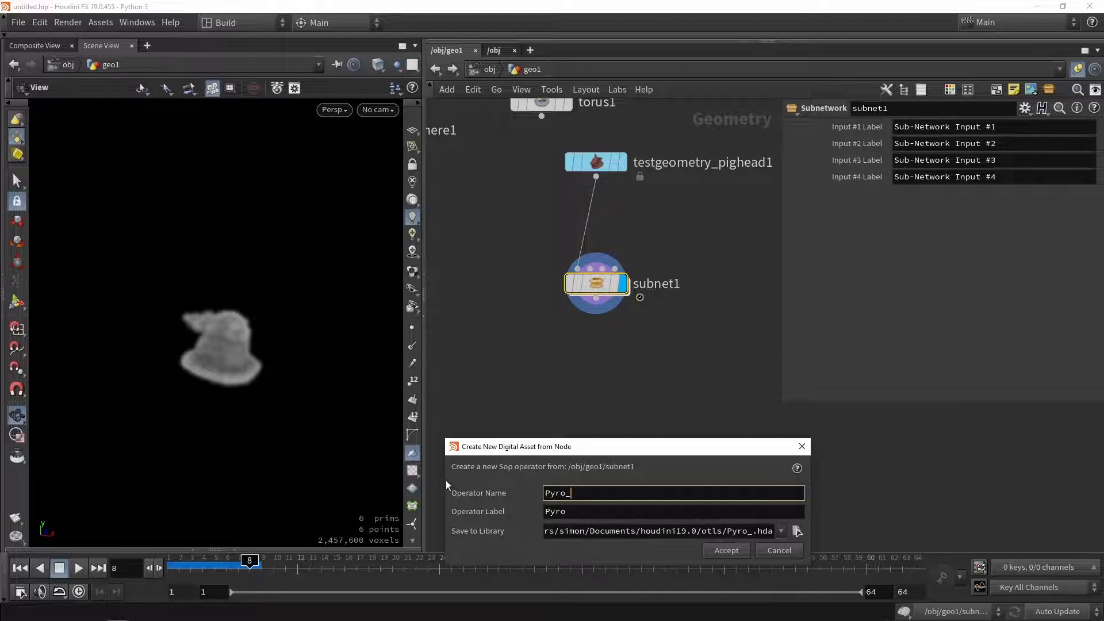
text(Smokes)
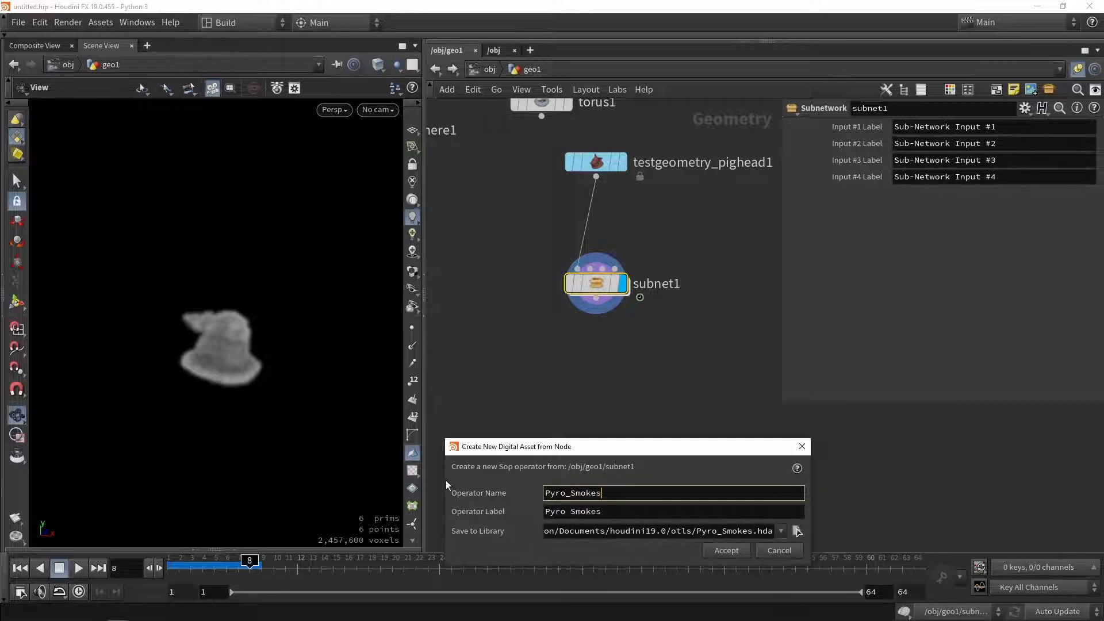
text(_Tutori)
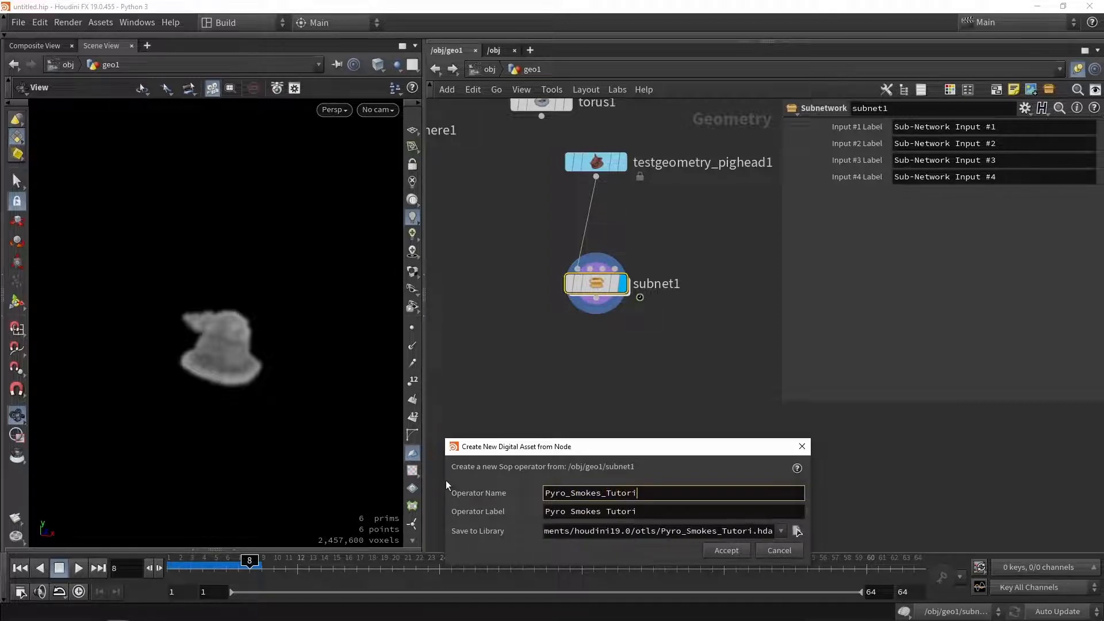
text(al)
click(725, 550)
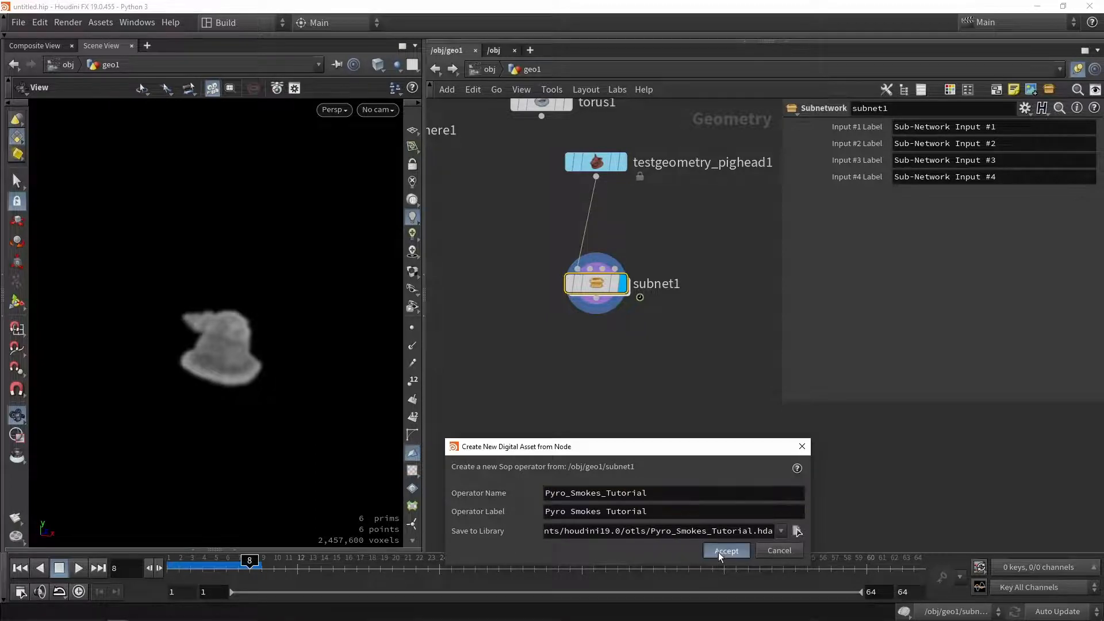
Step: Arrange the Type Properties window on its Parameters page so the network stays visible
mouse_move(737, 80)
mouse_down()
mouse_move(544, 35)
mouse_move(336, 18)
mouse_up()
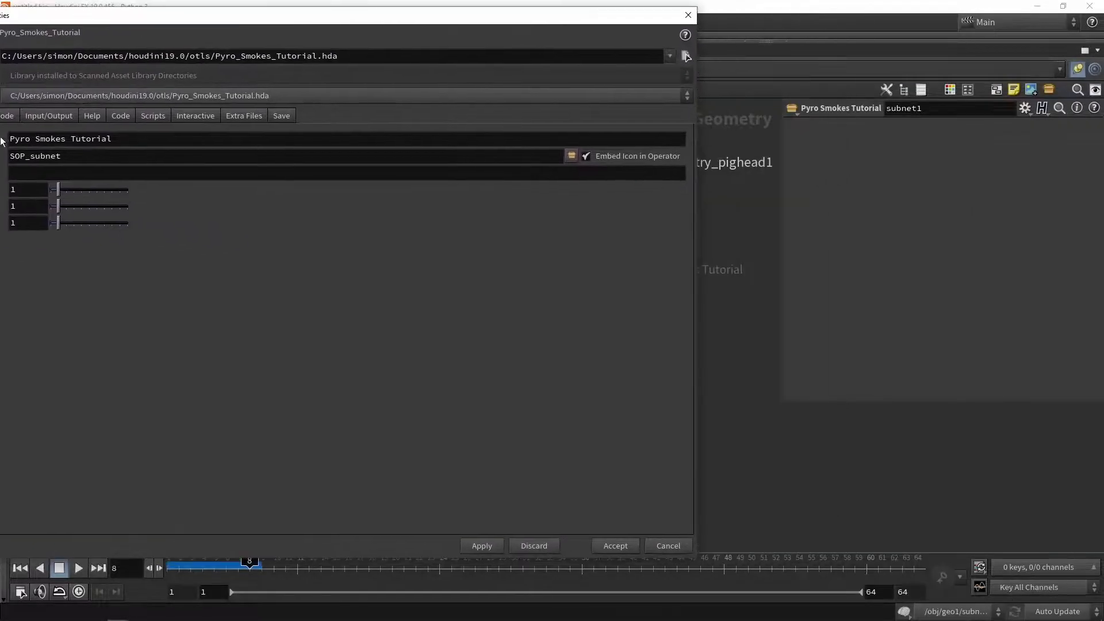
mouse_move(10, 17)
mouse_down()
mouse_move(78, 30)
mouse_move(0, 27)
mouse_up()
click(21, 125)
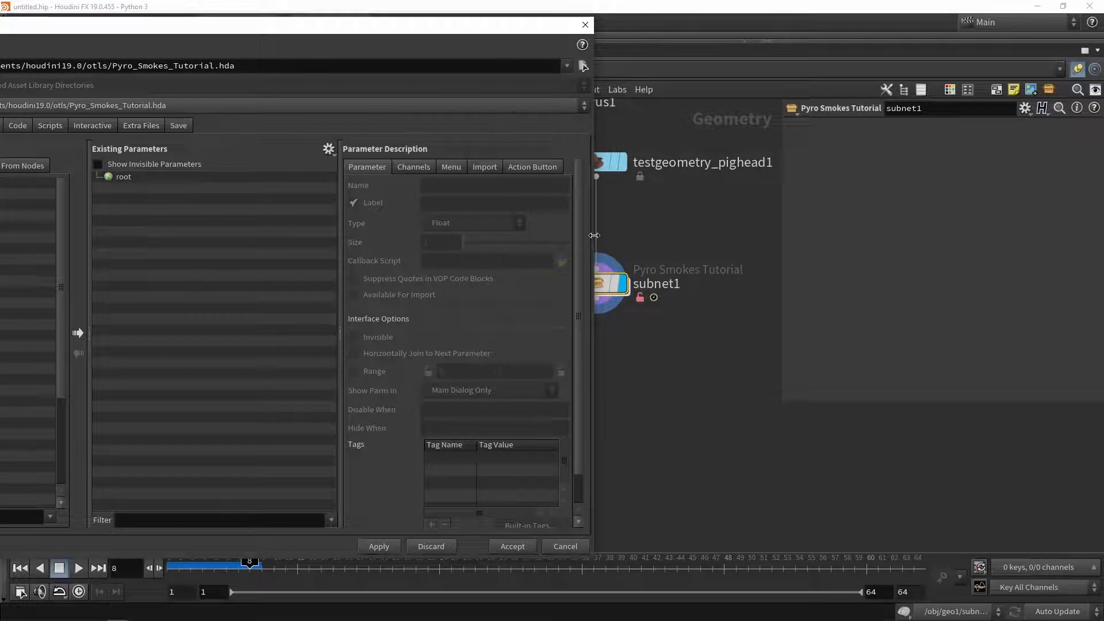
drag(593, 236, 460, 238)
Step: Rename the subnet1 node to Pyro_Smokes_Tutorial
drag(596, 284, 593, 294)
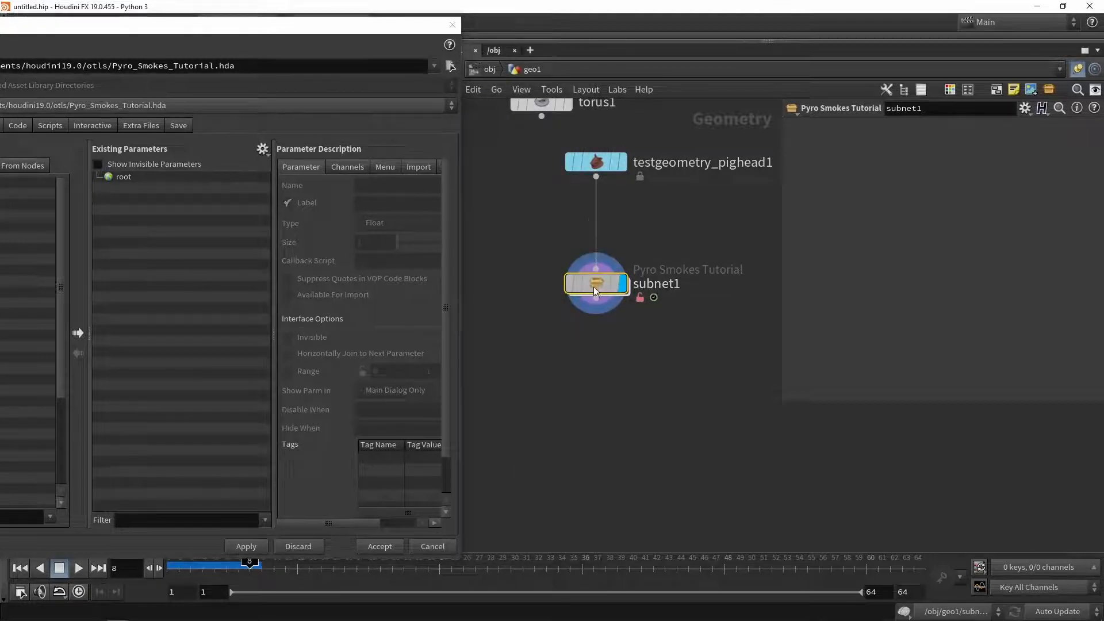
double_click(644, 291)
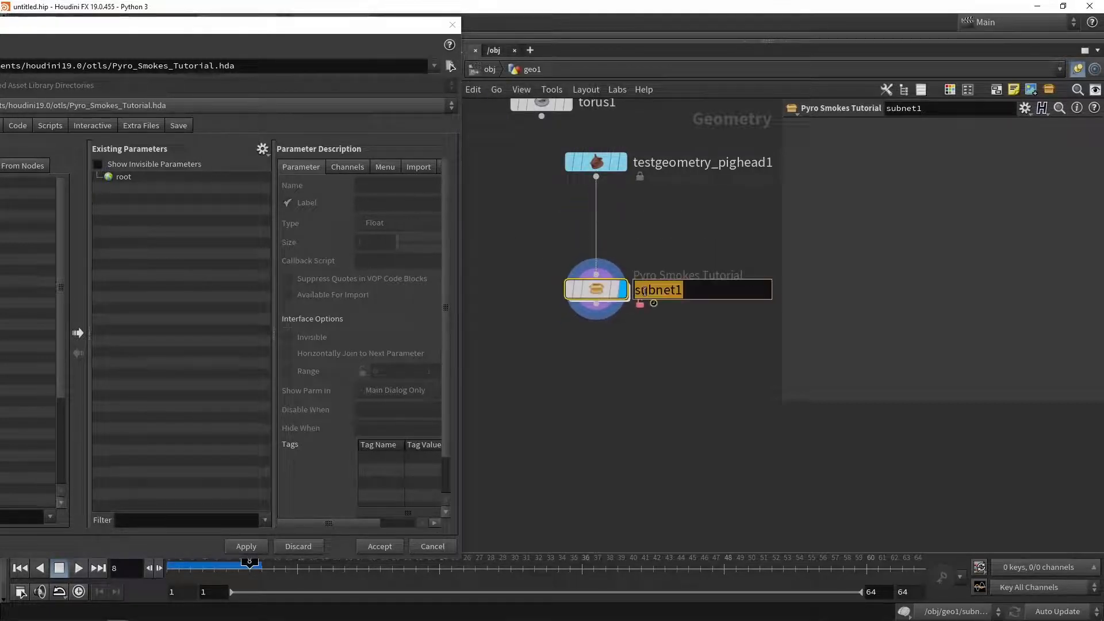
text(Pyro_Smokes_Tutorial)
key(Return)
click(691, 223)
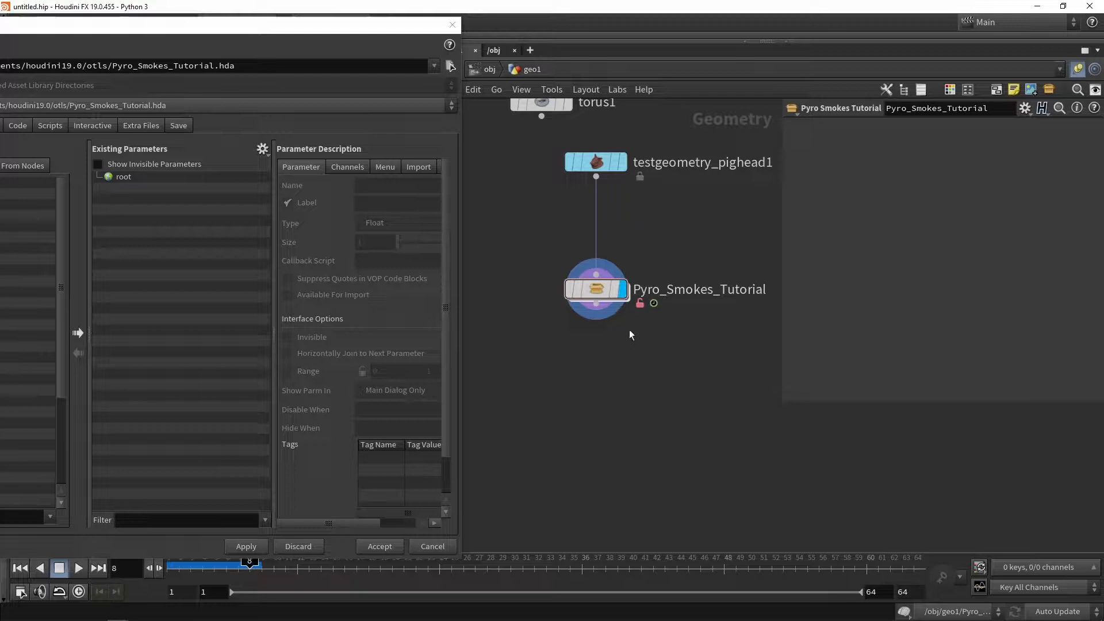
Step: Dive inside the asset, move Sub-Network Input #1 above pyrosource1, and bring the properties window back on screen
double_click(597, 294)
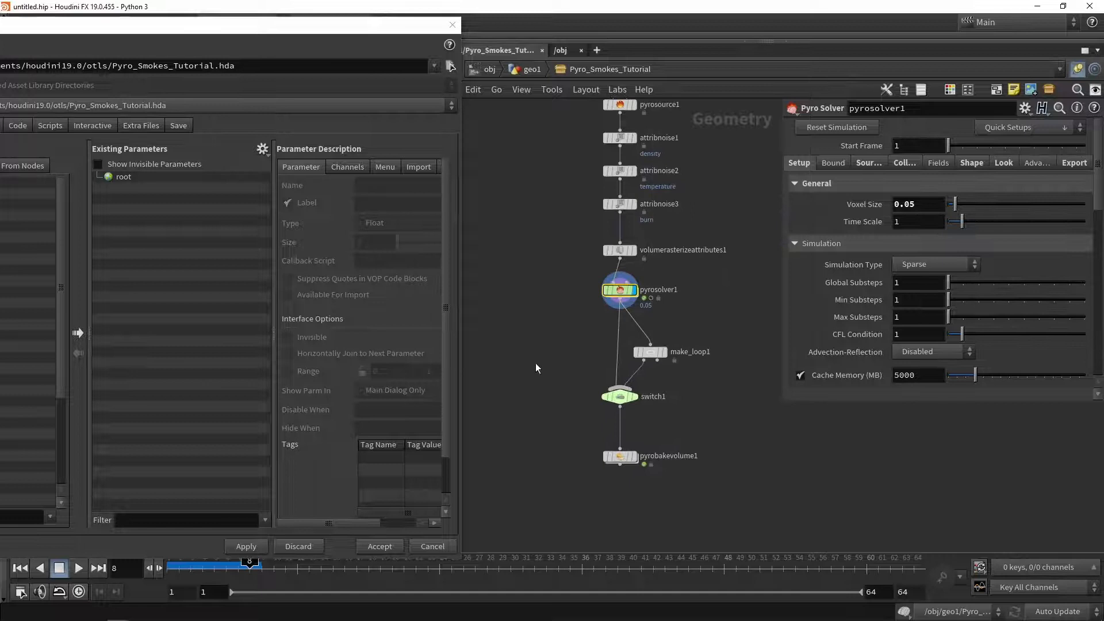
middle_drag(536, 362, 538, 427)
drag(621, 162, 621, 131)
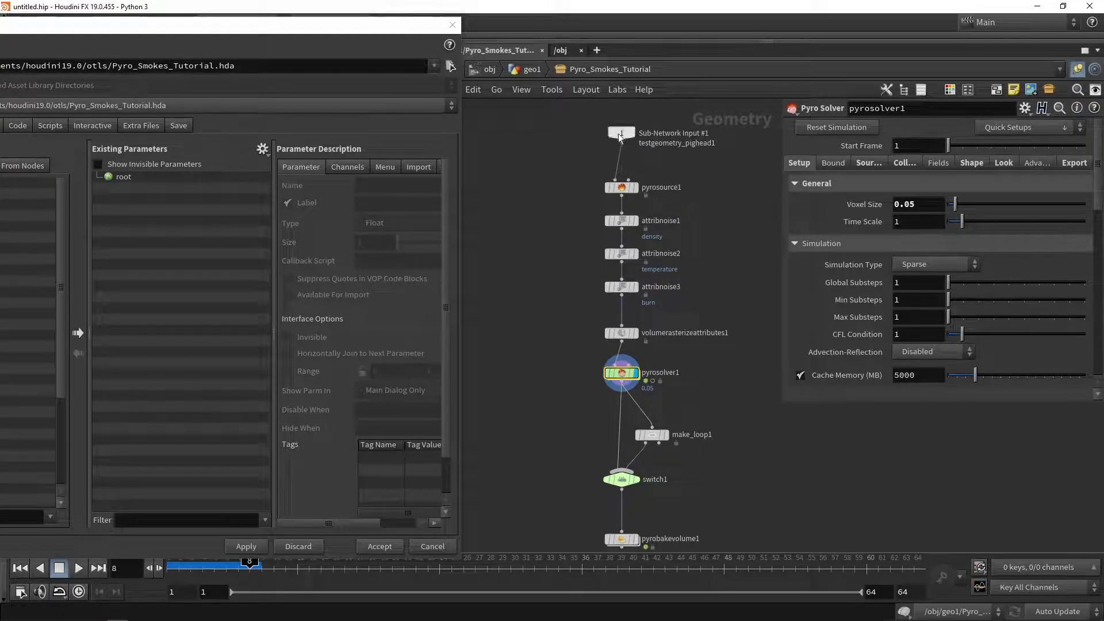
middle_drag(554, 217, 555, 247)
drag(324, 27, 556, 19)
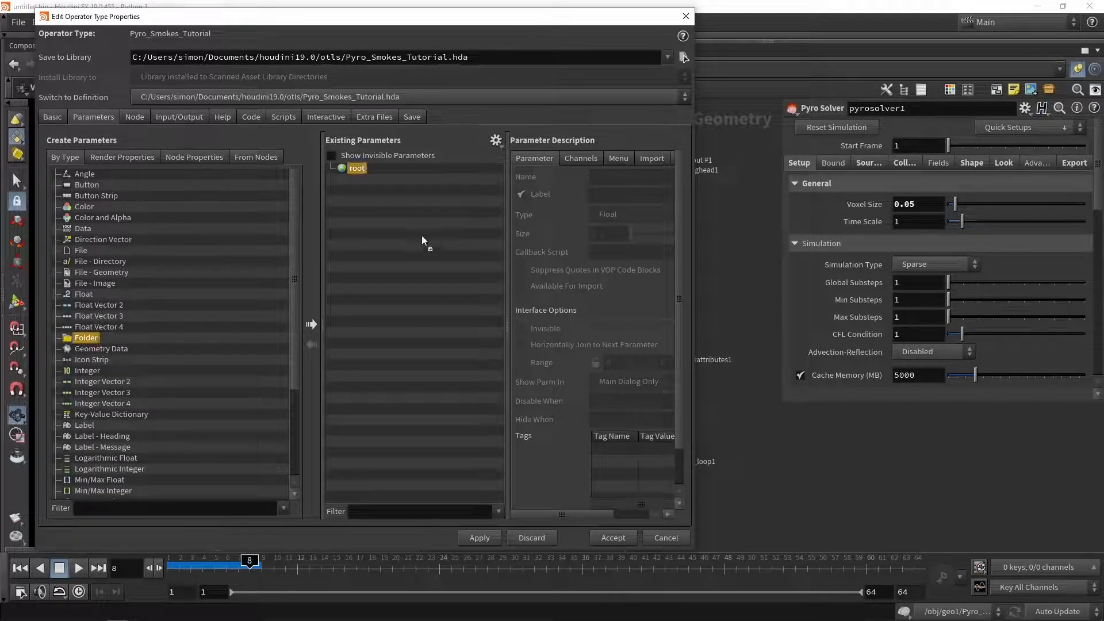
Step: Add two tab folders under root labelled Pyro solver and Flipbook
drag(79, 339, 422, 236)
double_click(654, 192)
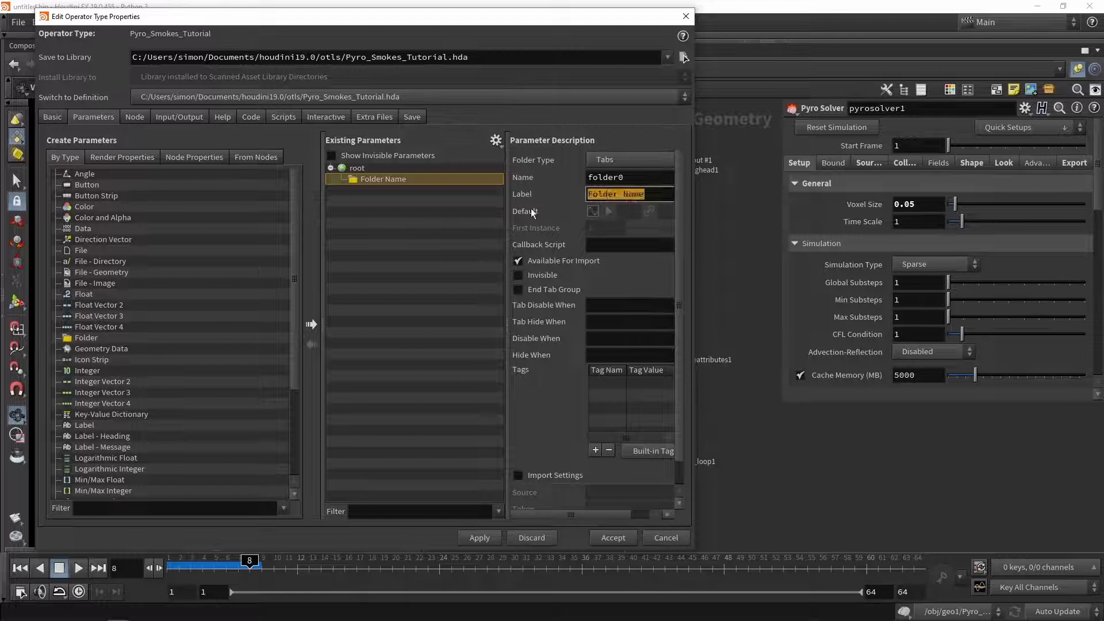
text(Pyro s)
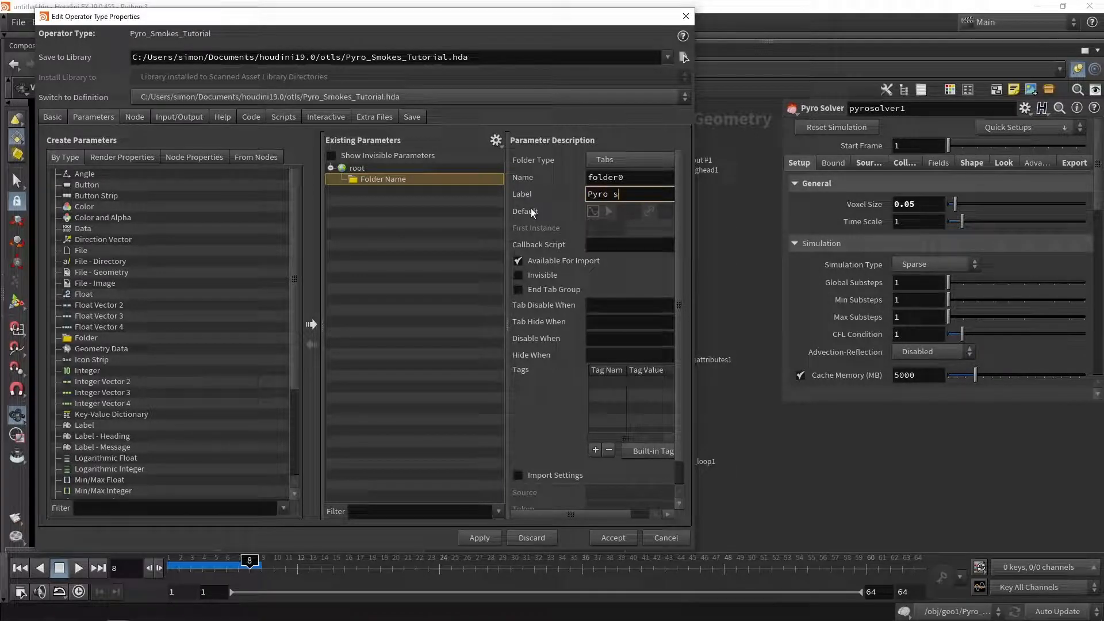
text(olver)
key(Return)
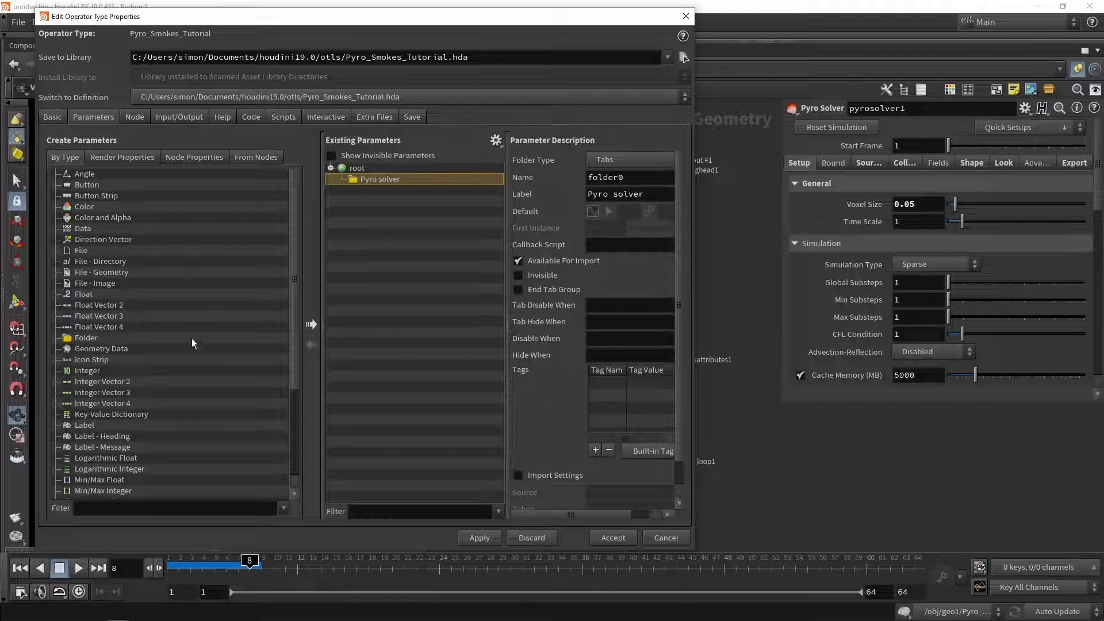
drag(91, 343, 345, 341)
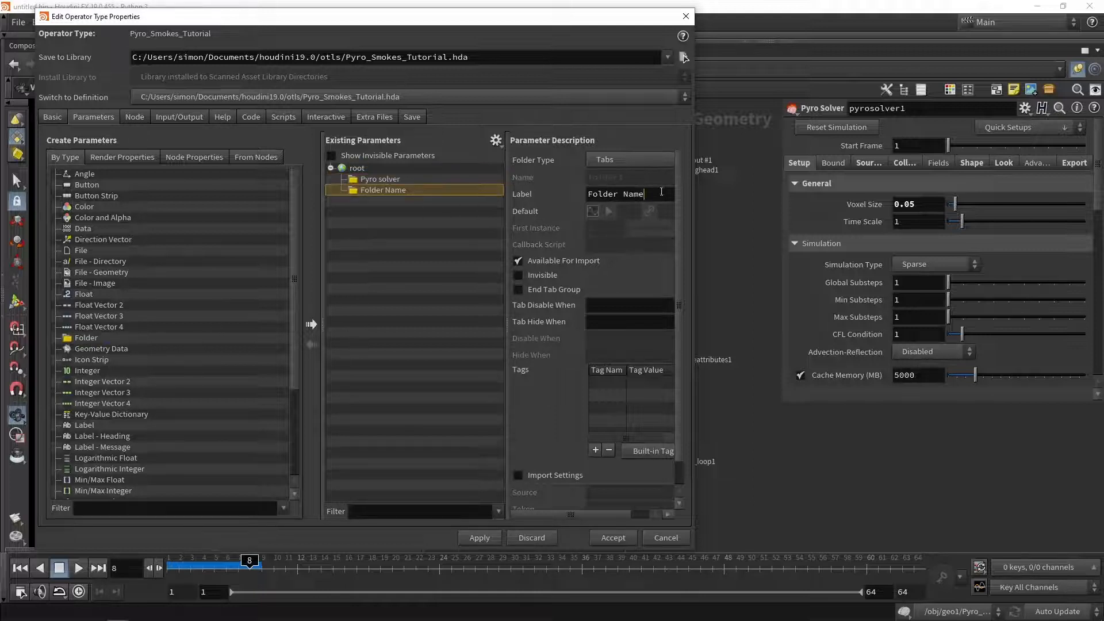
triple_click(661, 191)
text(Fli)
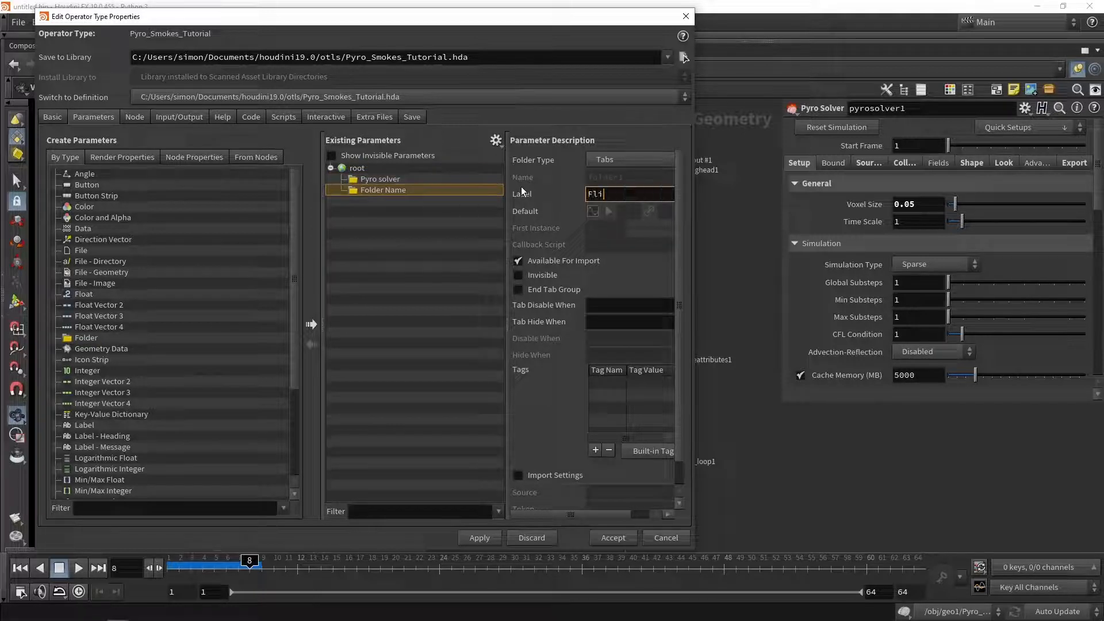
text(pbook)
key(Return)
click(391, 181)
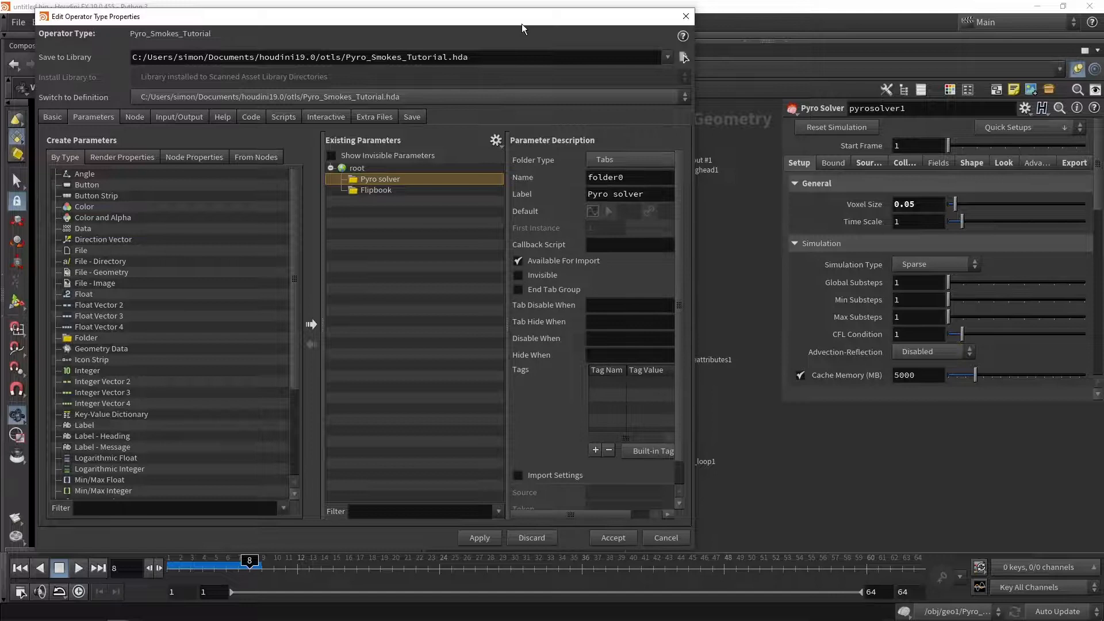
Step: Promote attribnoise1's Amplitude into the Pyro solver folder and label it Density
mouse_move(522, 24)
mouse_down()
mouse_move(179, 29)
mouse_move(191, 22)
mouse_up()
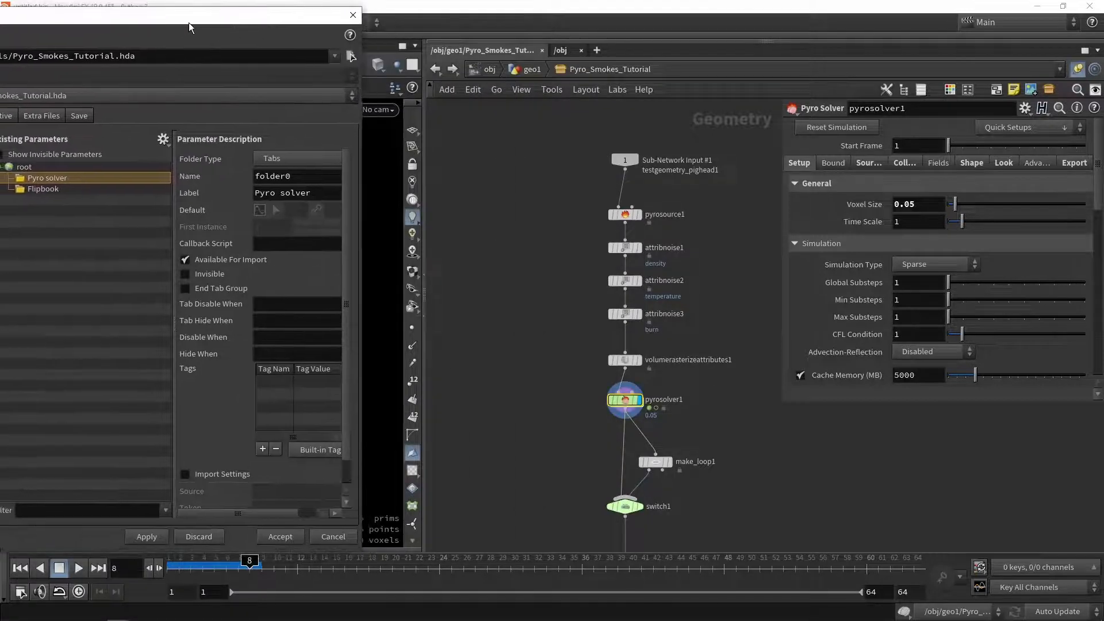
scroll(510, 231, up, 2)
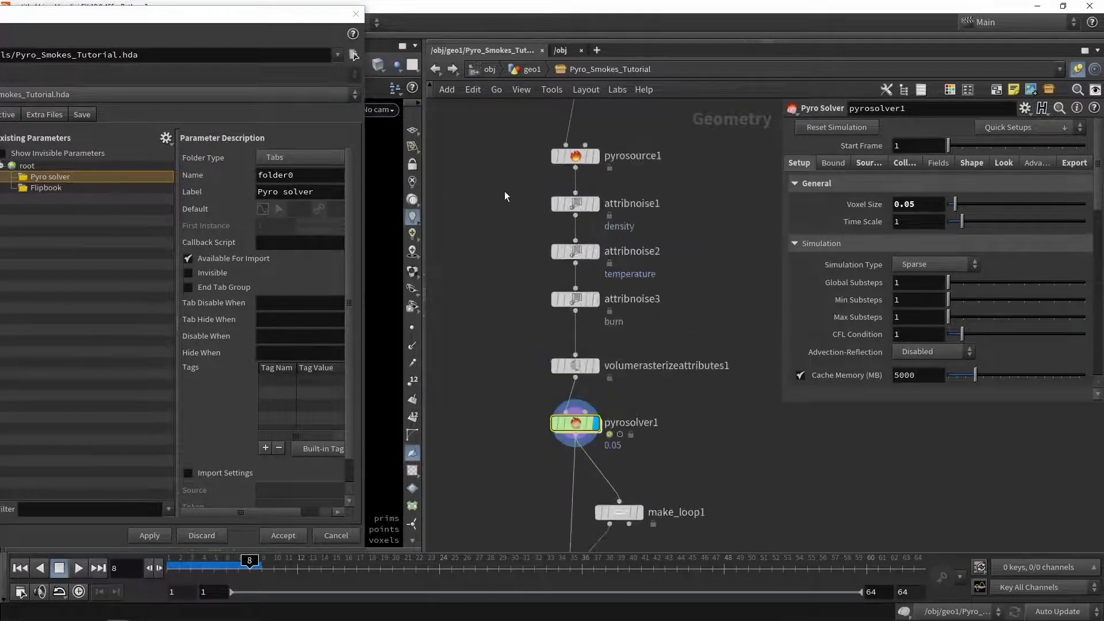
scroll(505, 190, up, 2)
drag(499, 180, 647, 349)
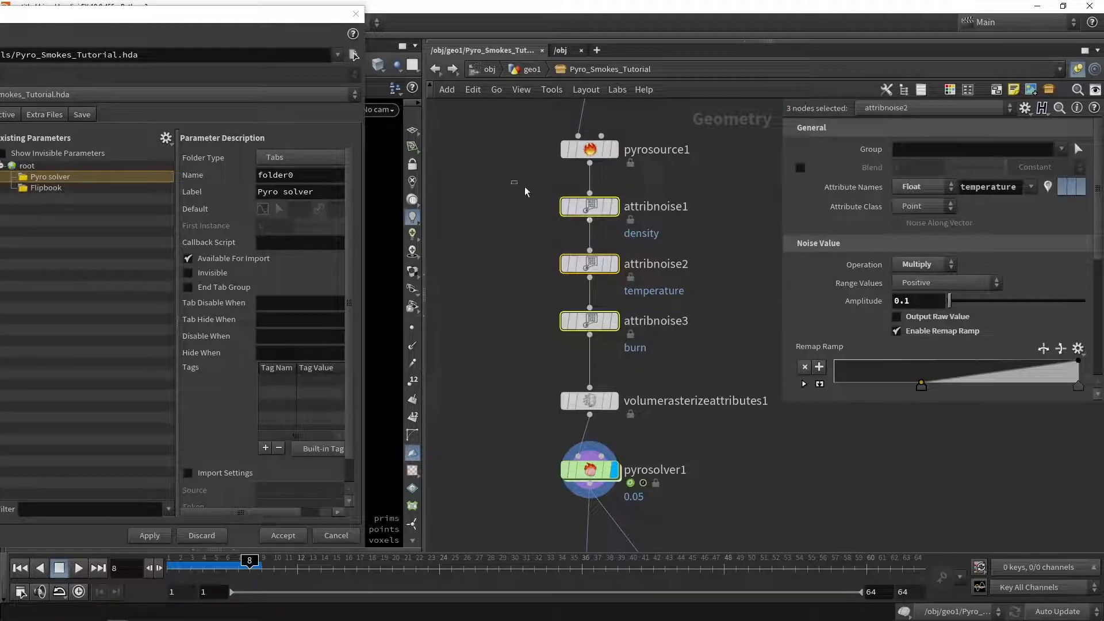
click(591, 207)
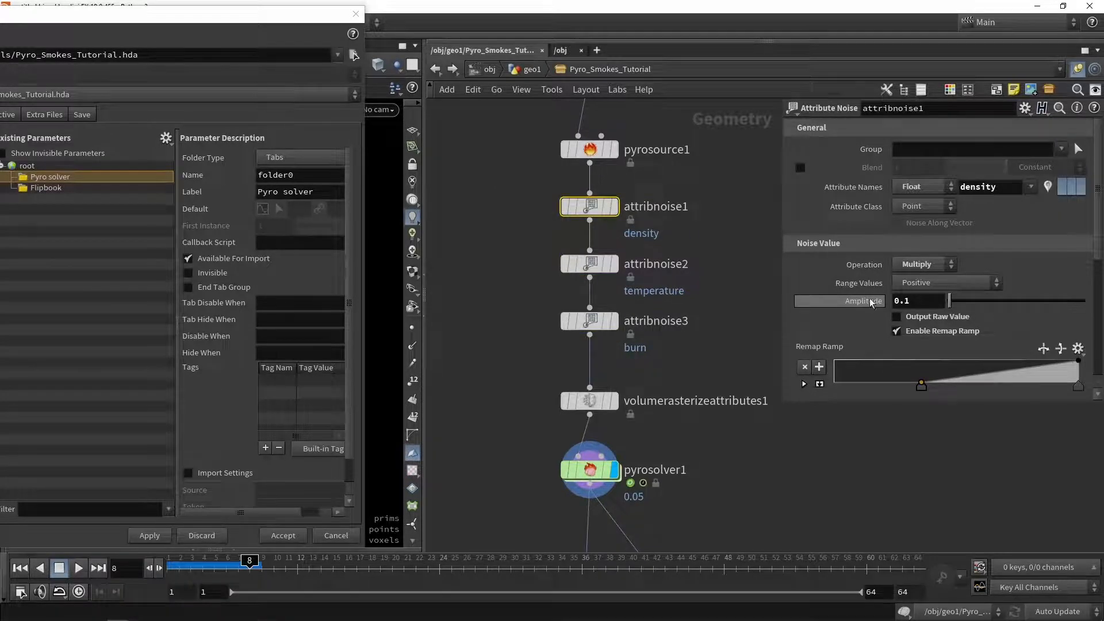
drag(869, 309, 119, 183)
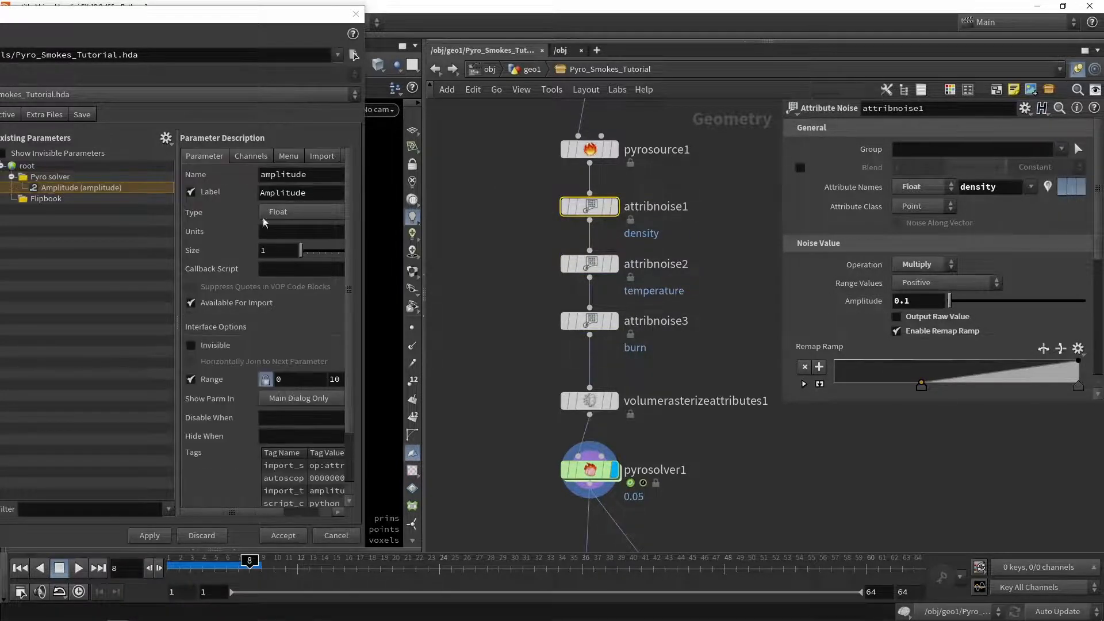
double_click(294, 192)
text(Densit)
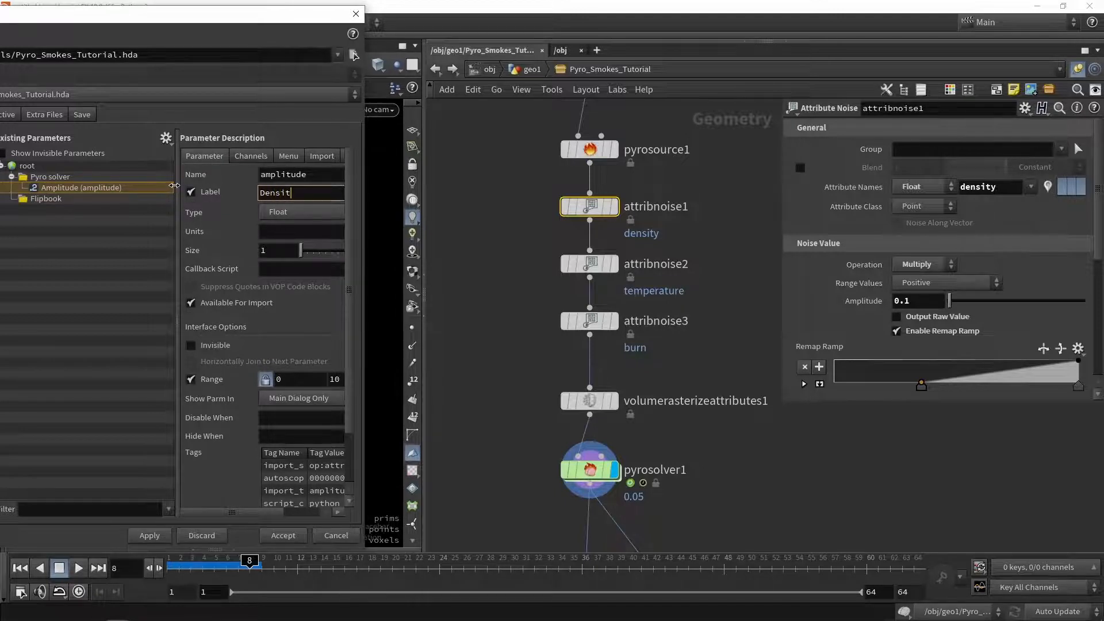
text(y)
key(Return)
Step: Promote the attribnoise2 and attribnoise3 Amplitudes into Pyro solver, labelled Tempature and burn
click(590, 263)
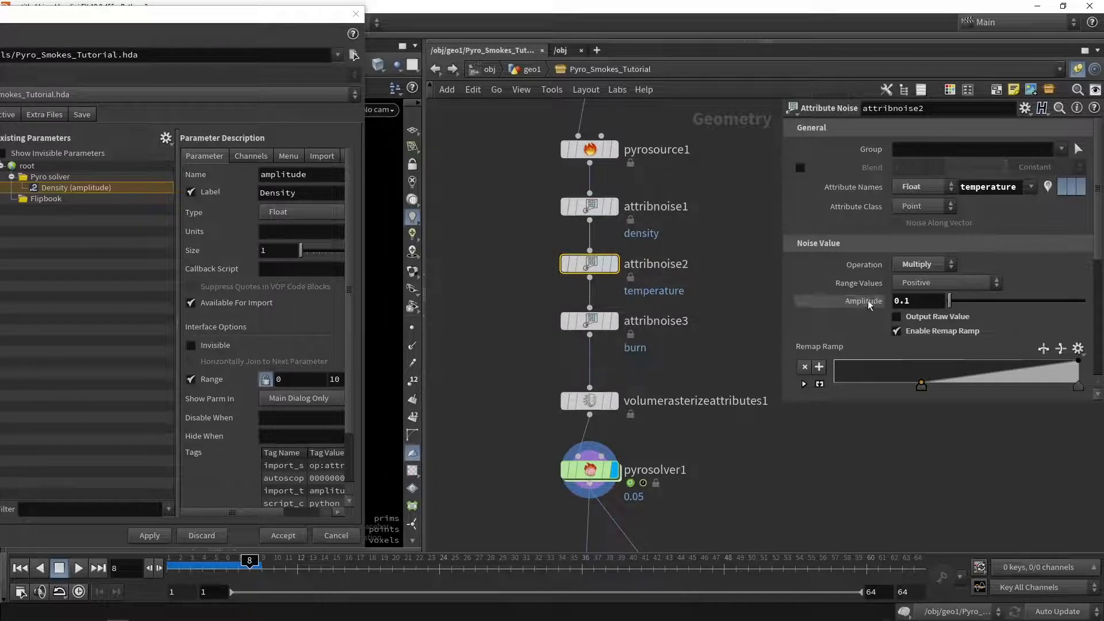
click(53, 178)
drag(57, 179, 61, 189)
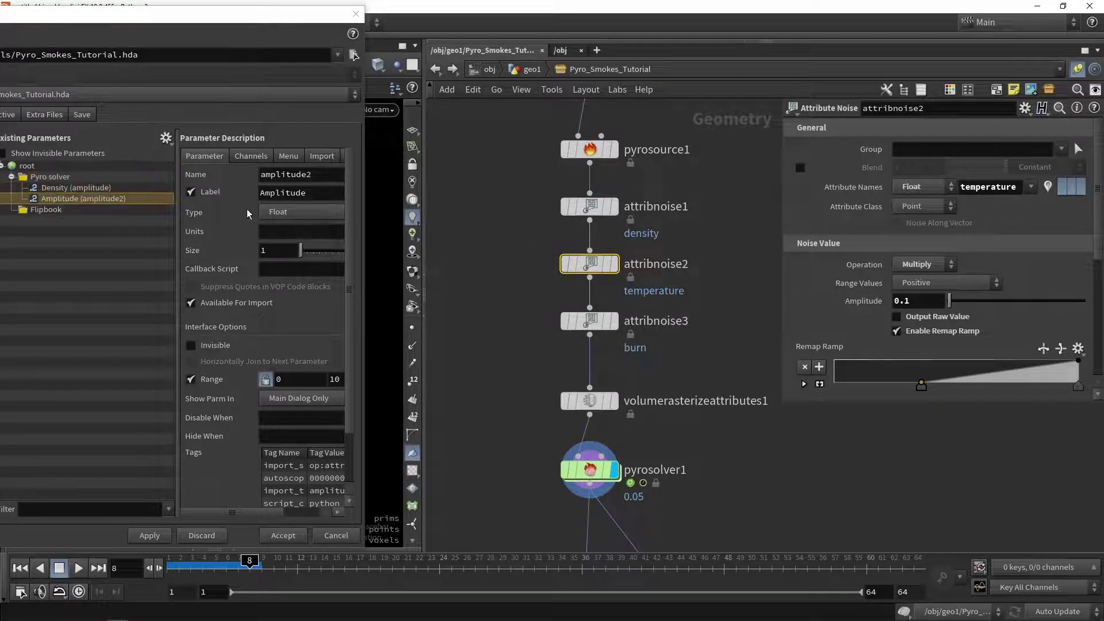
double_click(302, 192)
text(Temp)
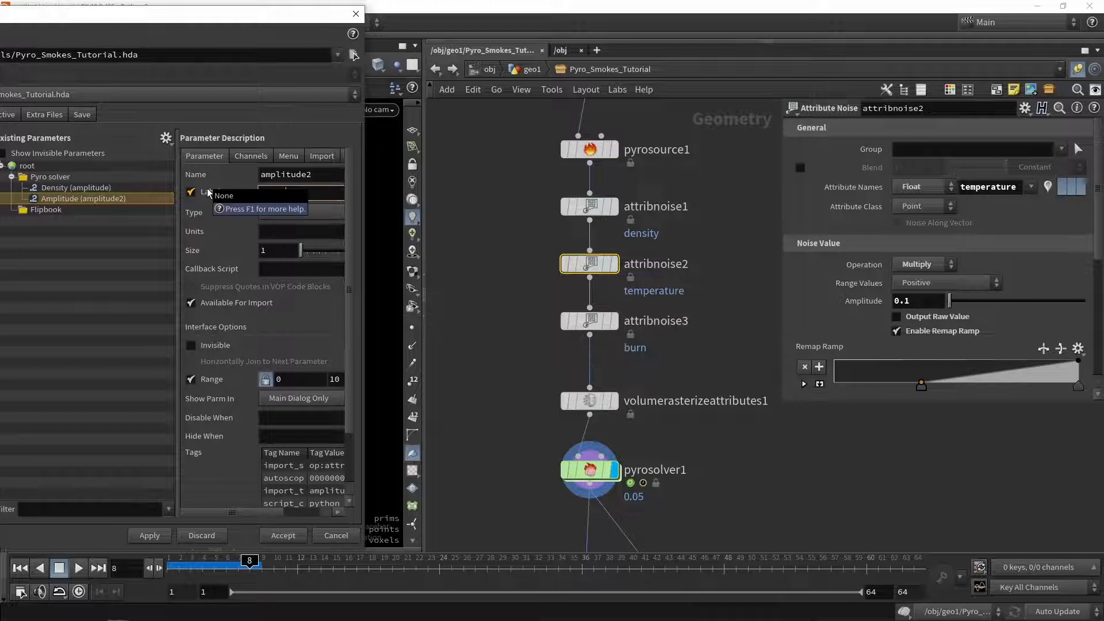
key(Return)
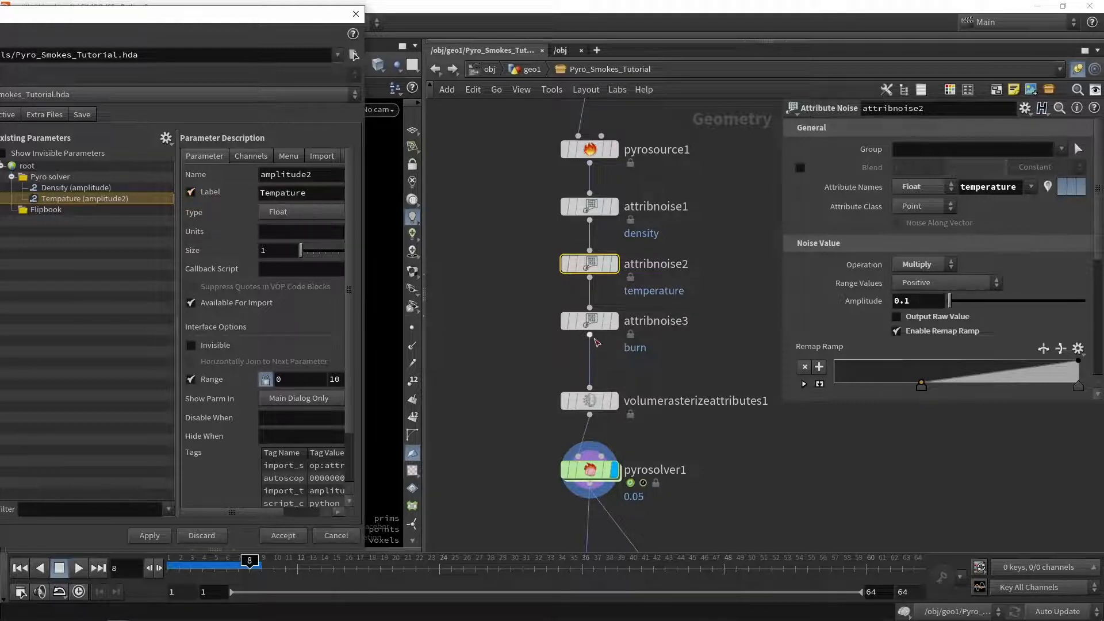
drag(453, 255, 671, 364)
click(595, 321)
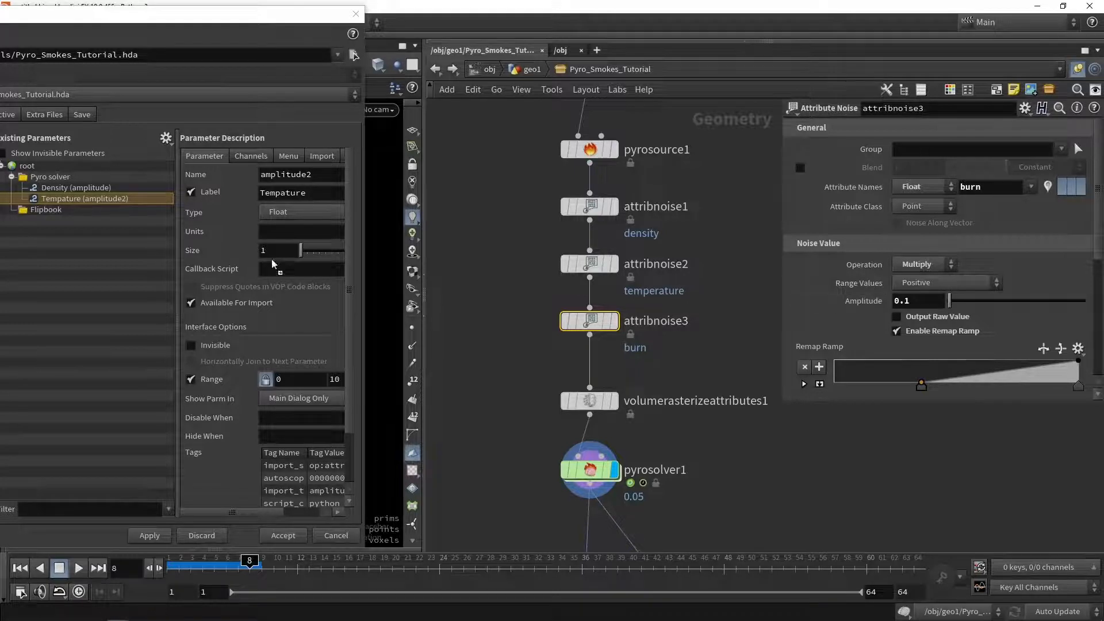
drag(82, 199, 50, 180)
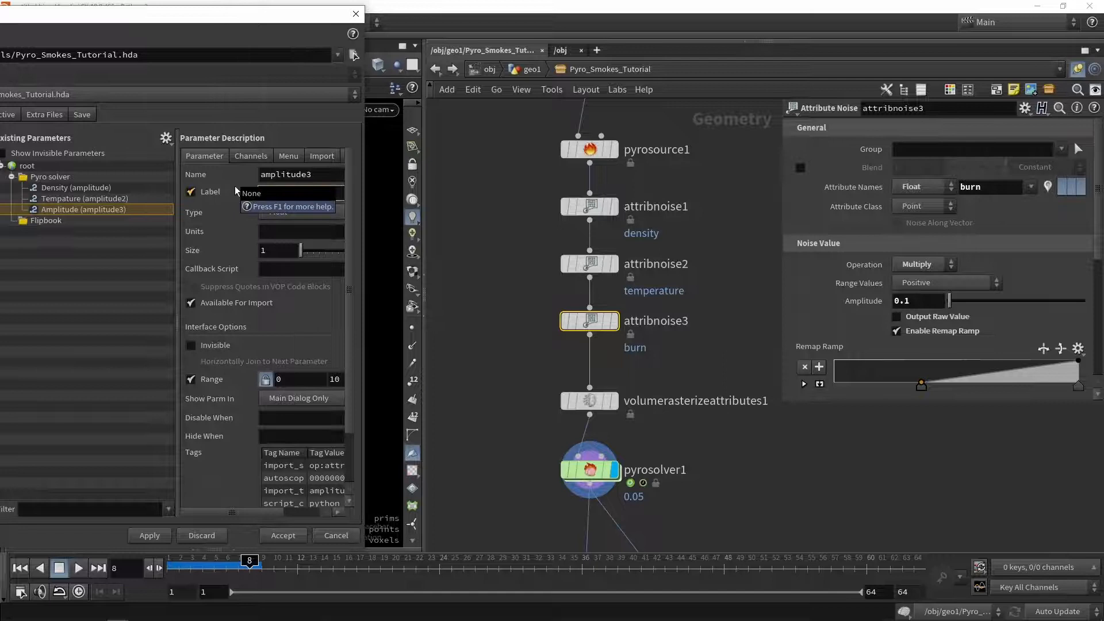
text(burn)
key(Return)
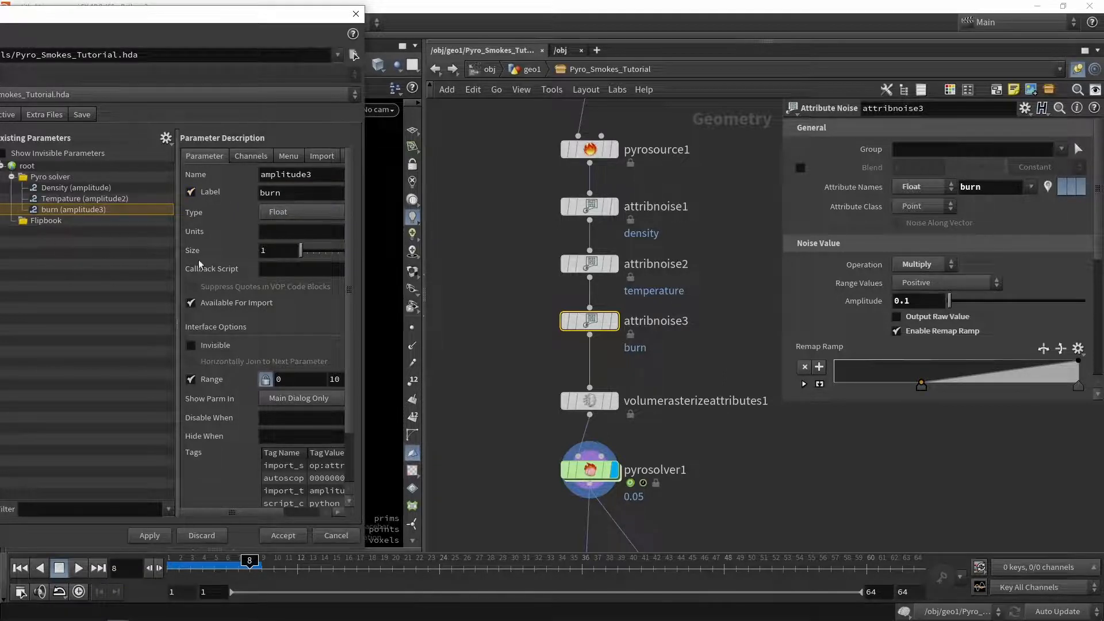
Step: Promote the density noise Offset into the Pyro solver folder as a Seed parameter and apply
click(589, 206)
scroll(907, 261, down, 3)
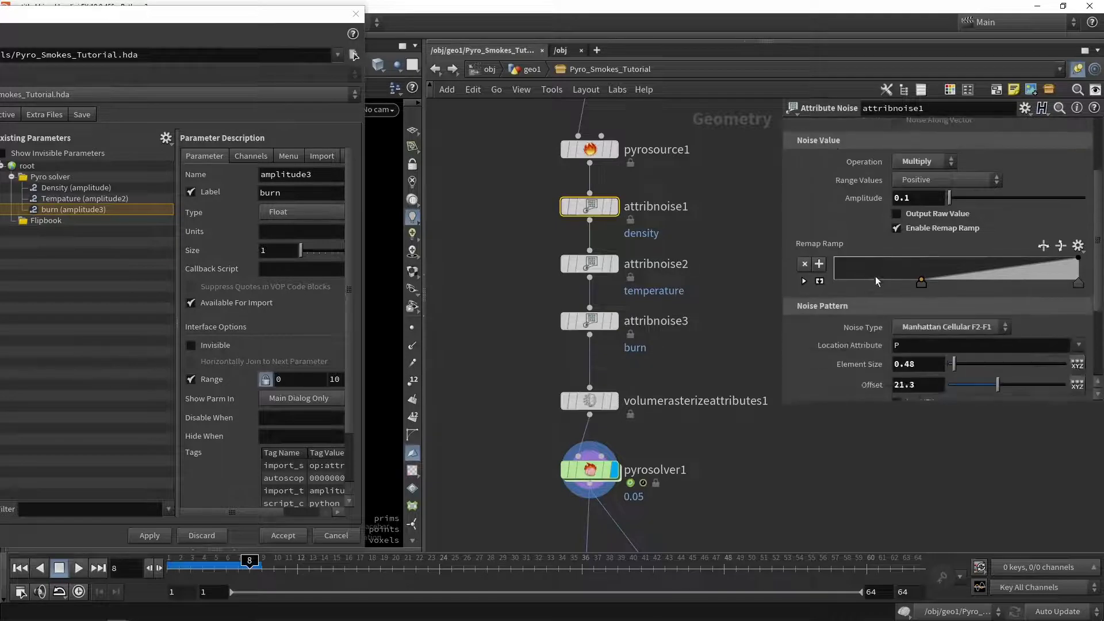
scroll(876, 276, down, 3)
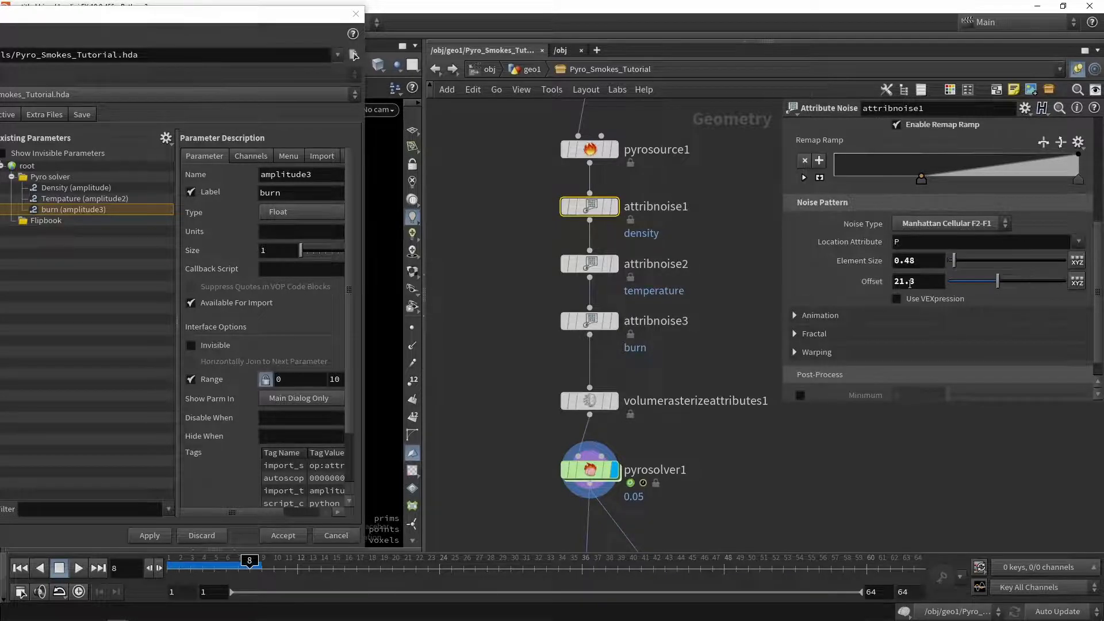
drag(931, 281, 876, 274)
drag(907, 282, 89, 180)
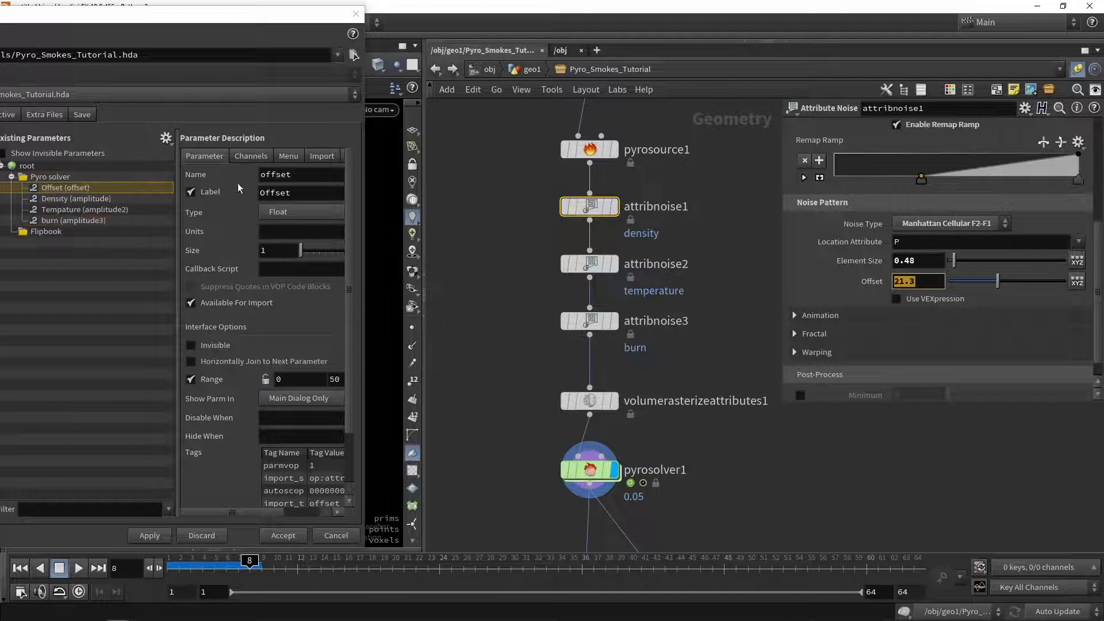
double_click(302, 192)
text(Seed)
key(Return)
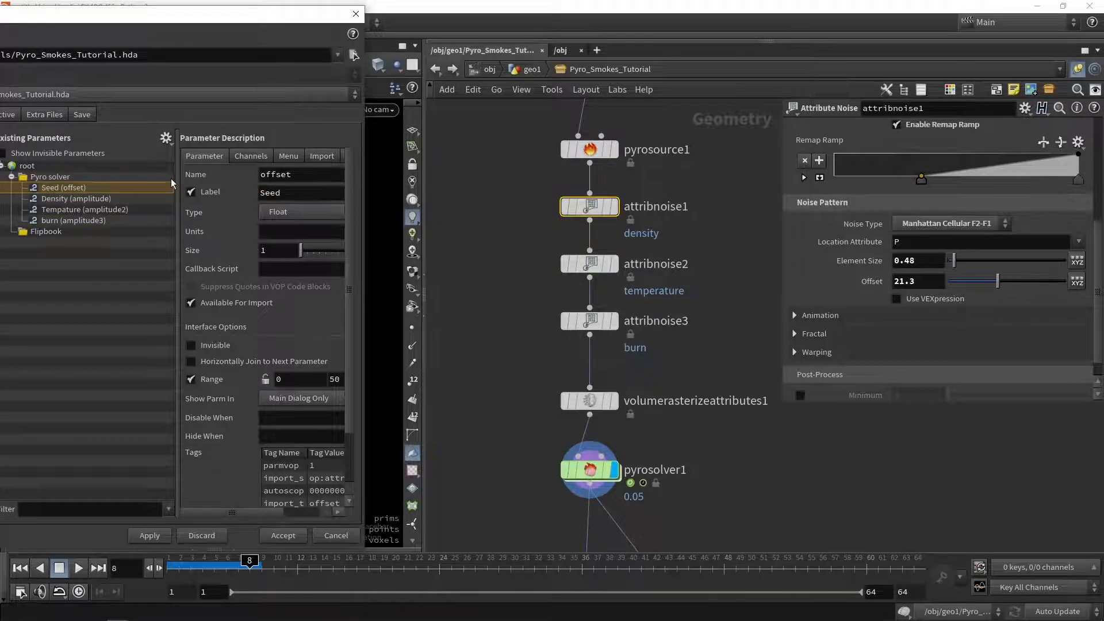
click(151, 535)
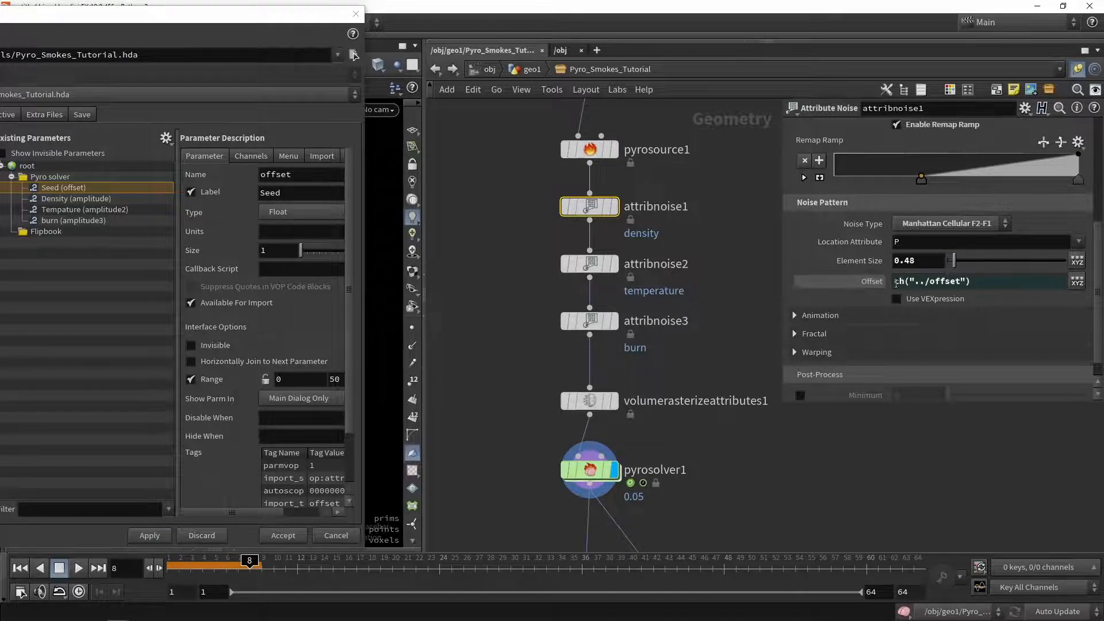
Step: Paste the Seed channel reference into the temperature and burn noise Offsets
click(866, 282)
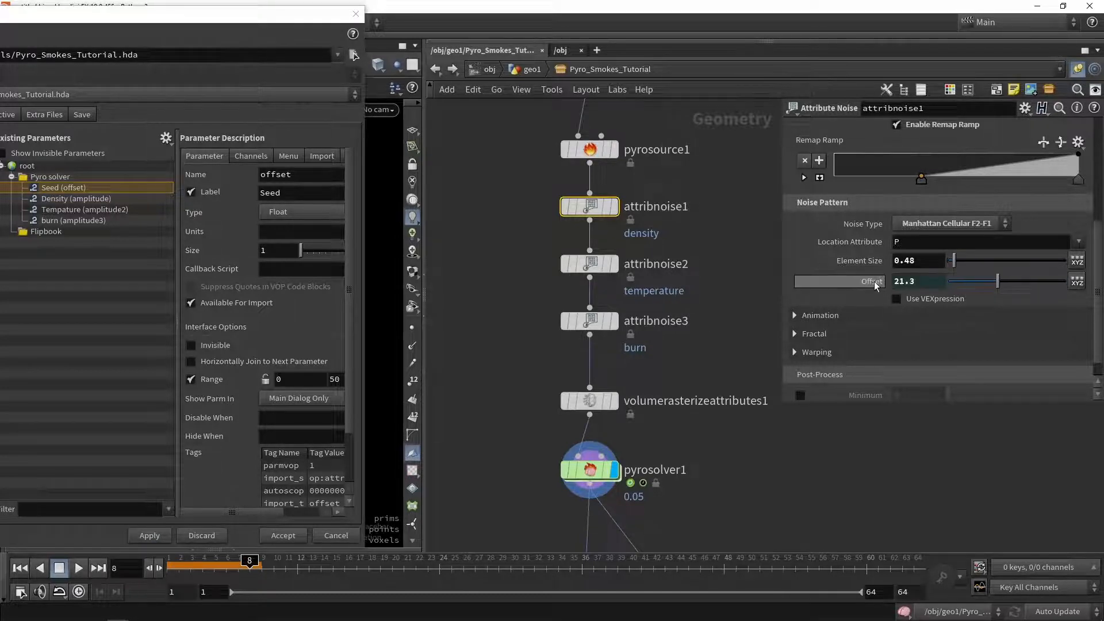
drag(960, 280, 833, 273)
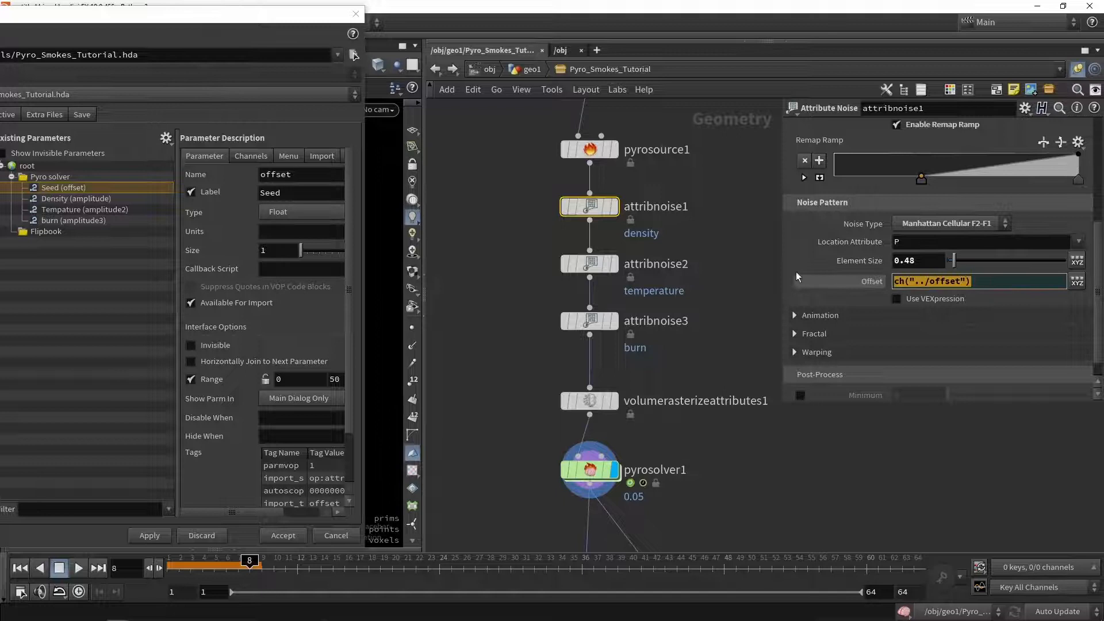
click(589, 262)
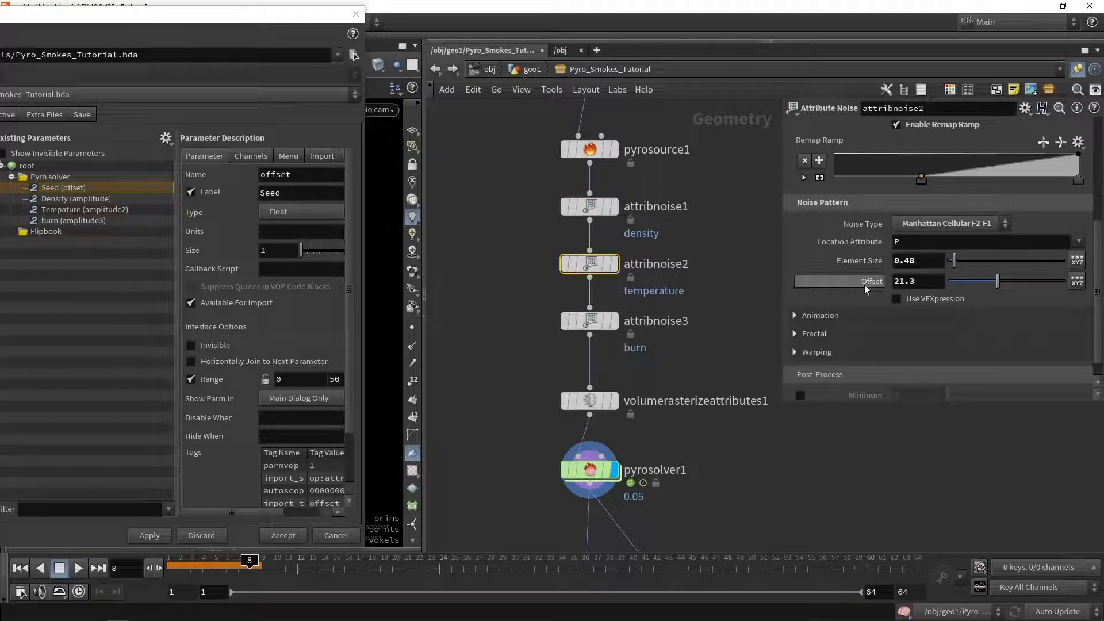
double_click(902, 281)
text(ch("../offset"))
click(600, 318)
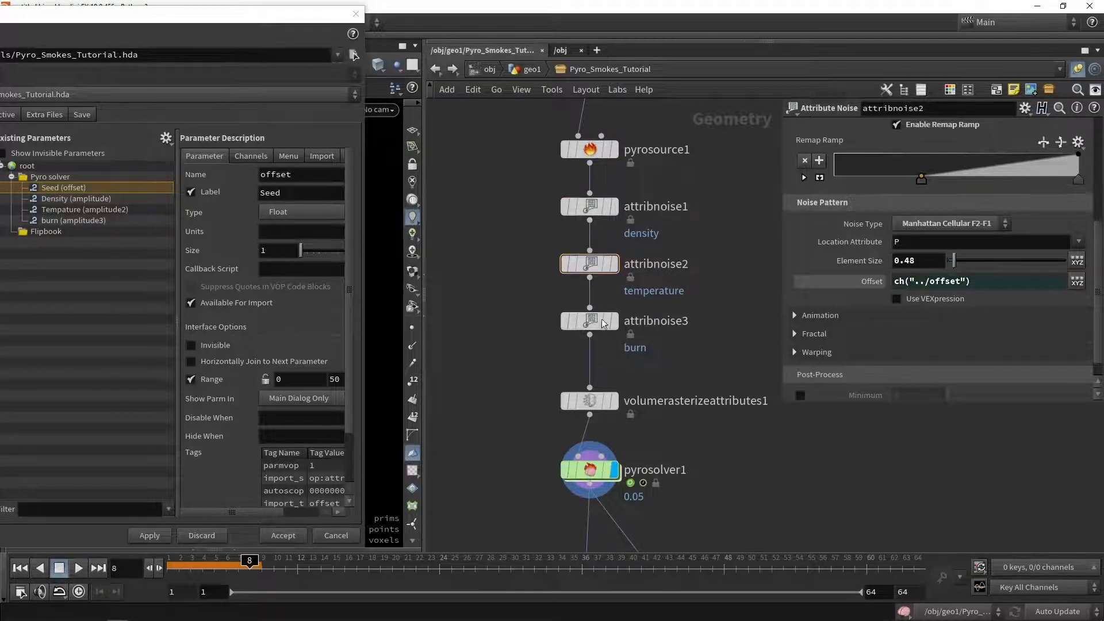
double_click(906, 280)
text(ch("../offset"))
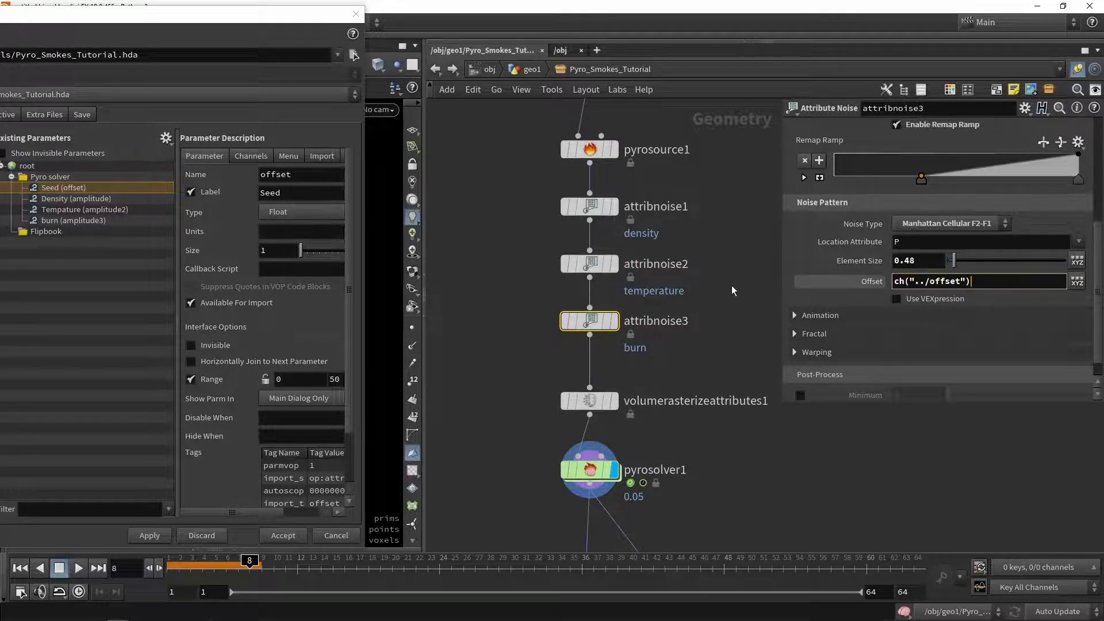
key(Return)
click(732, 291)
mouse_move(591, 207)
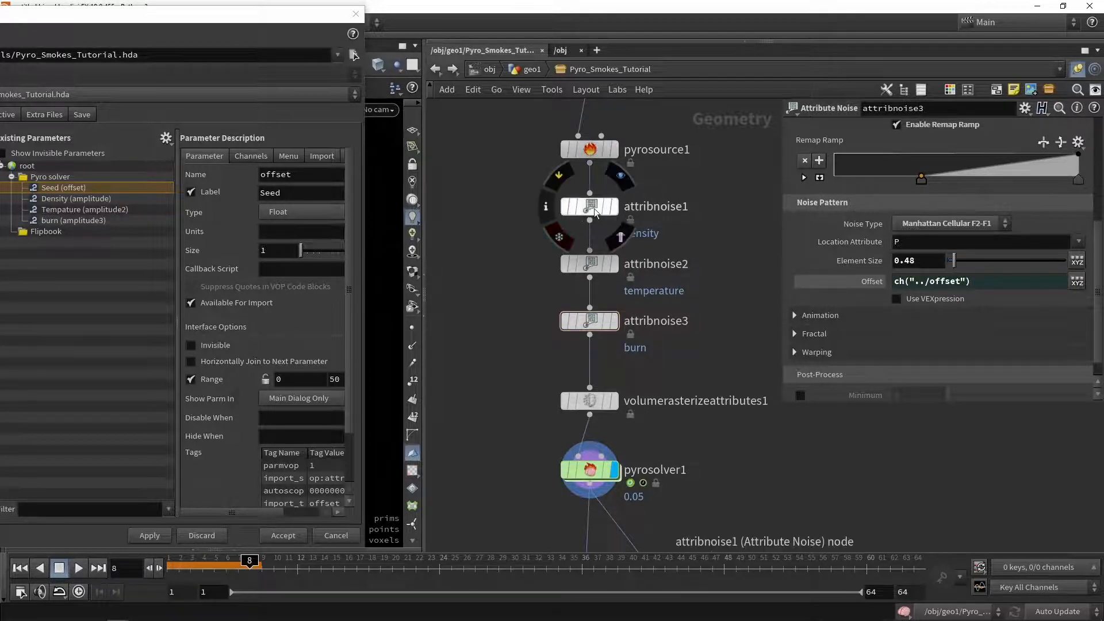
Step: Check each node's linked Offset and multiply the temperature offset expression by 356
click(872, 282)
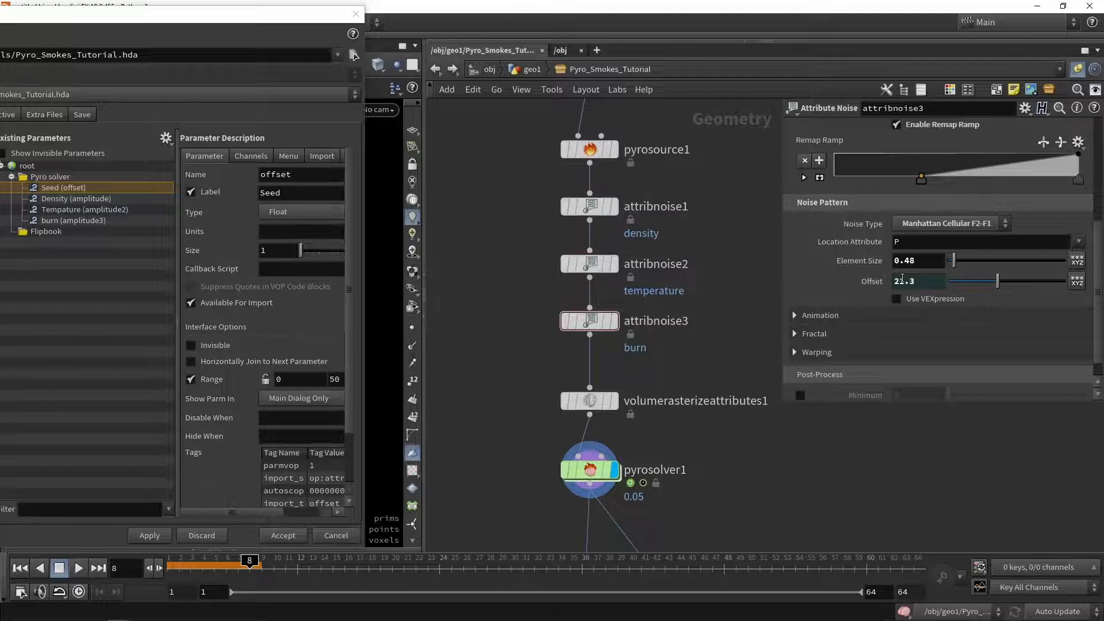
click(589, 263)
click(873, 282)
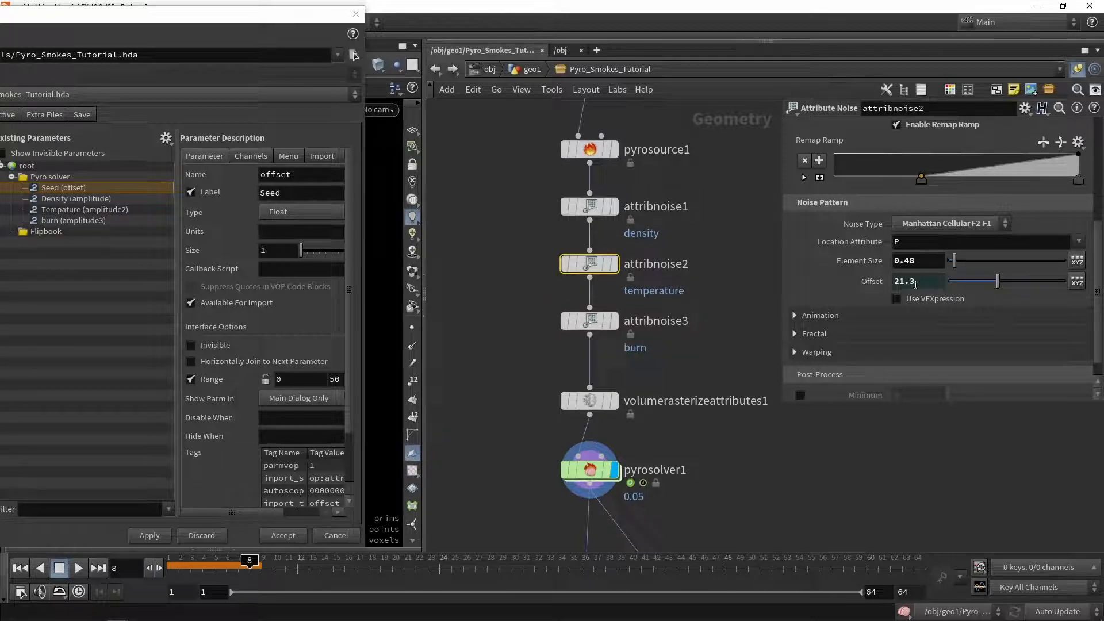
click(589, 321)
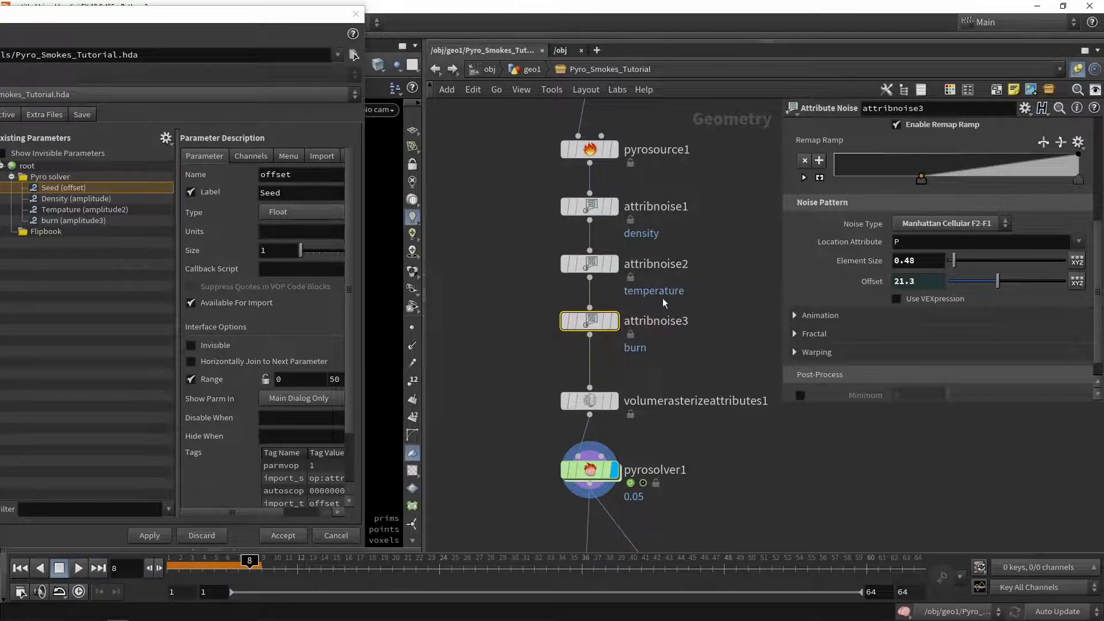
click(867, 282)
click(1000, 284)
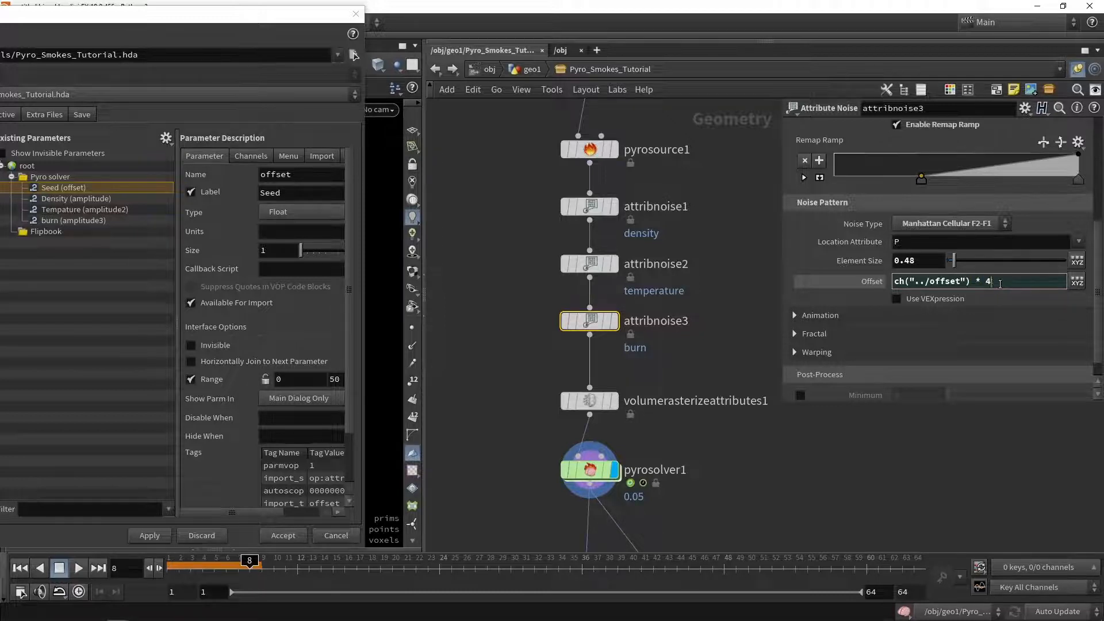
text(656)
click(596, 264)
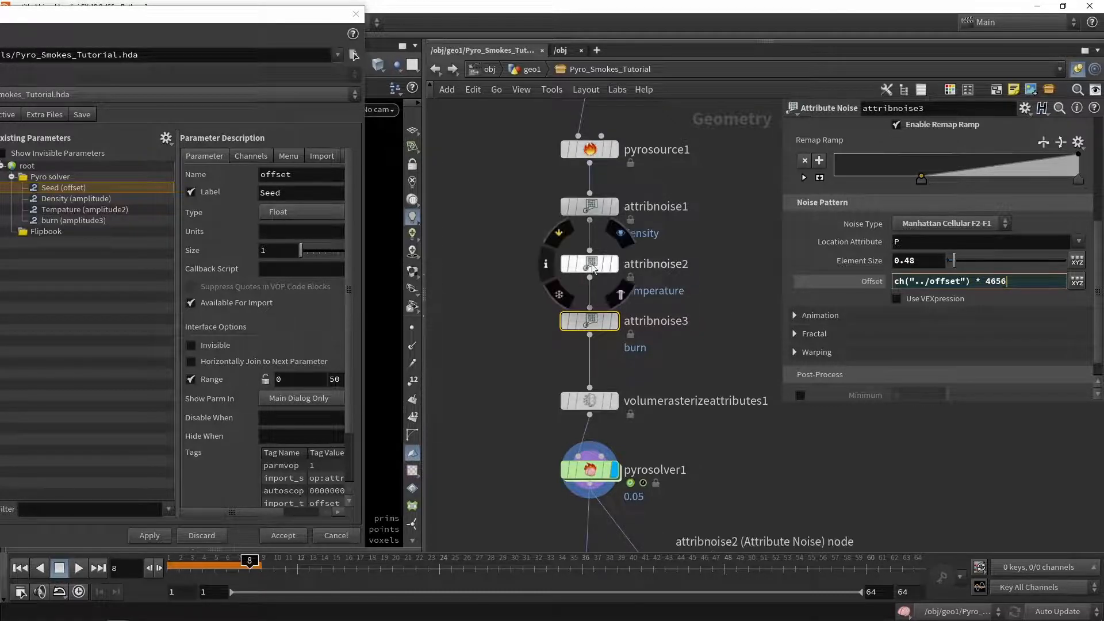
click(871, 282)
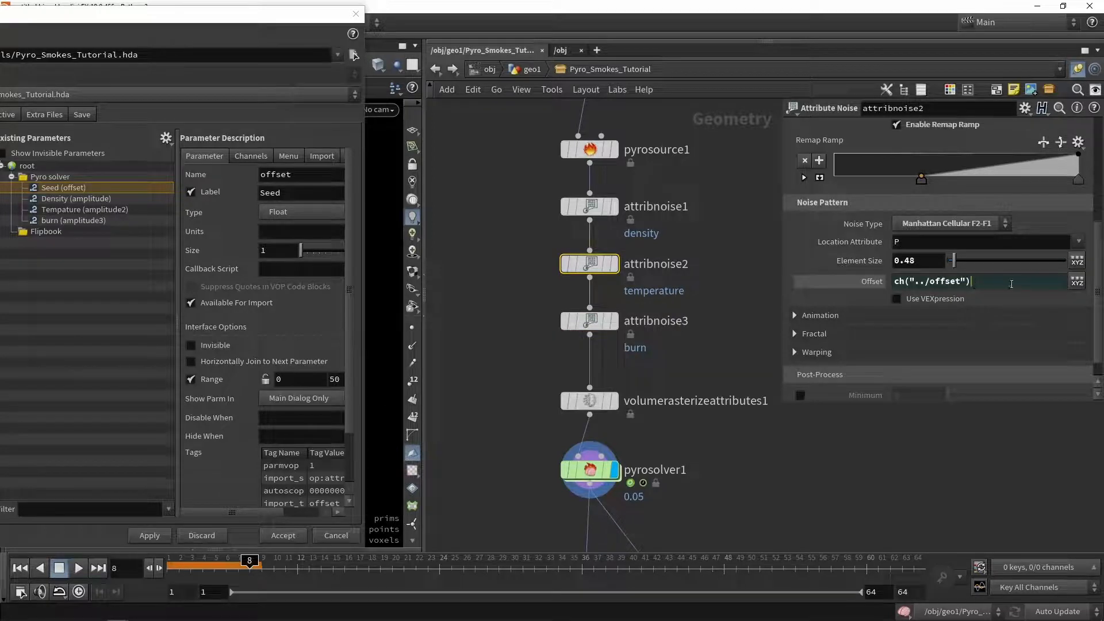
click(1003, 286)
text(356)
key(Return)
Step: Multiply the density noise Offset expression by 95 and view its evaluated value
click(586, 207)
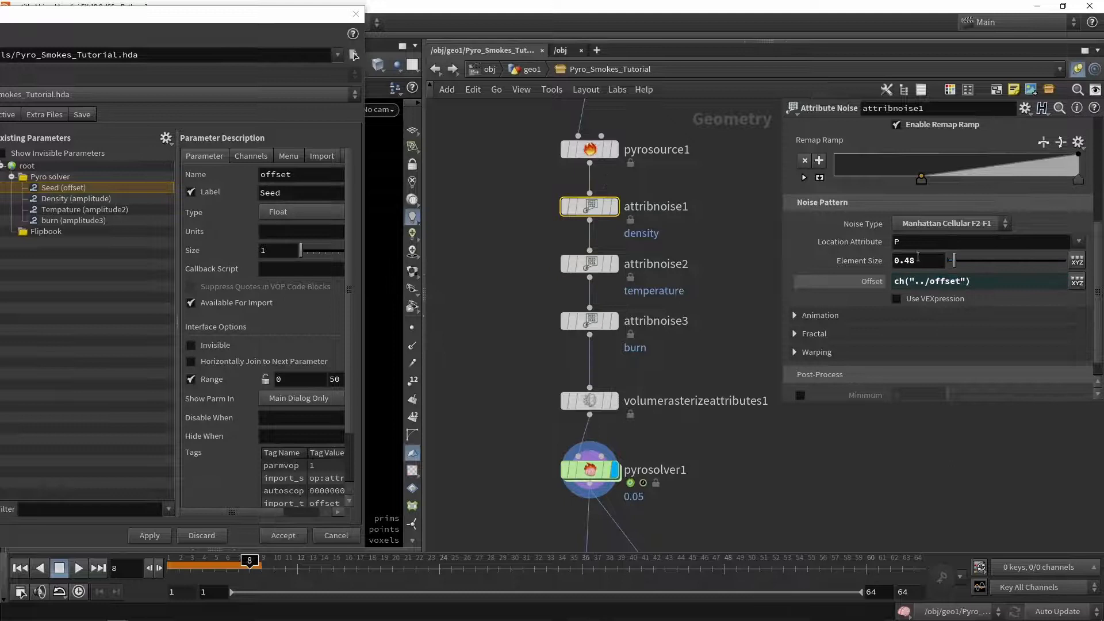
click(1003, 281)
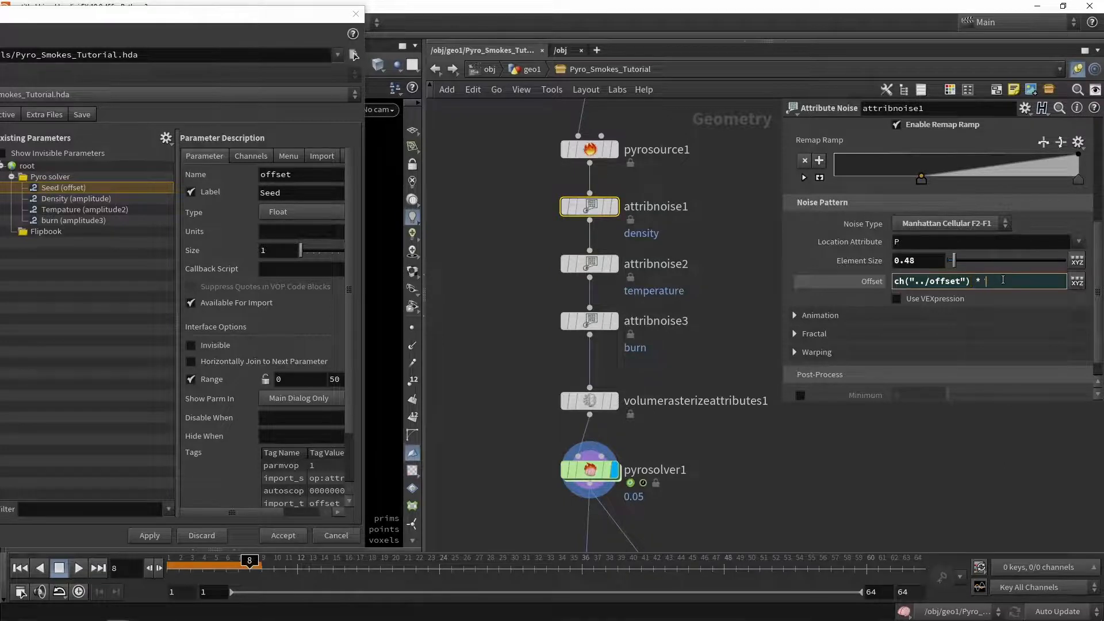
text(95)
key(Return)
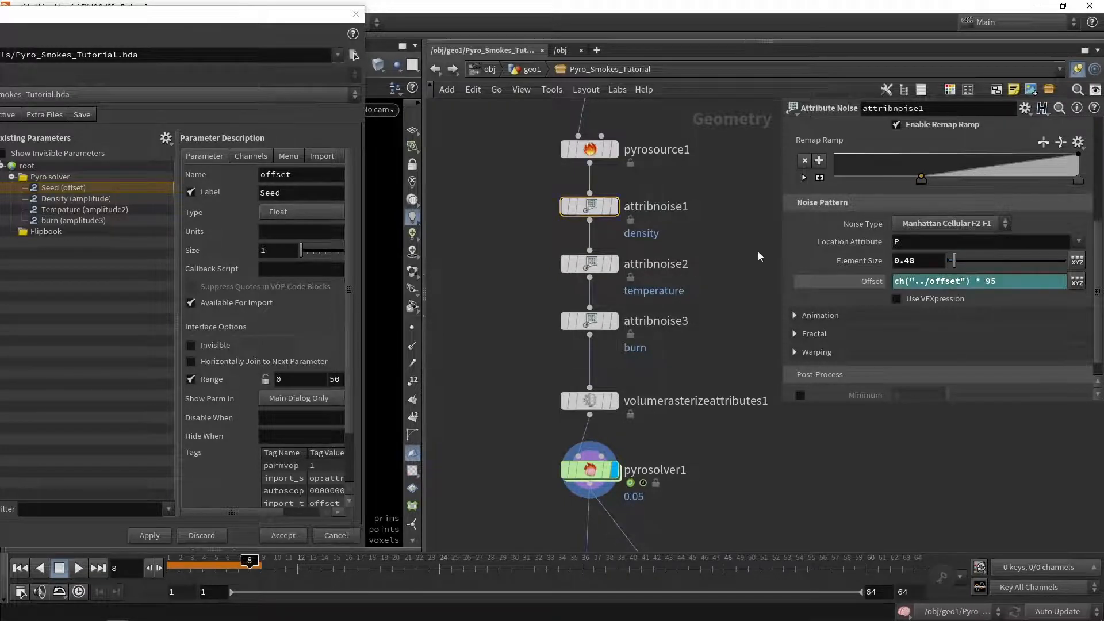
click(867, 281)
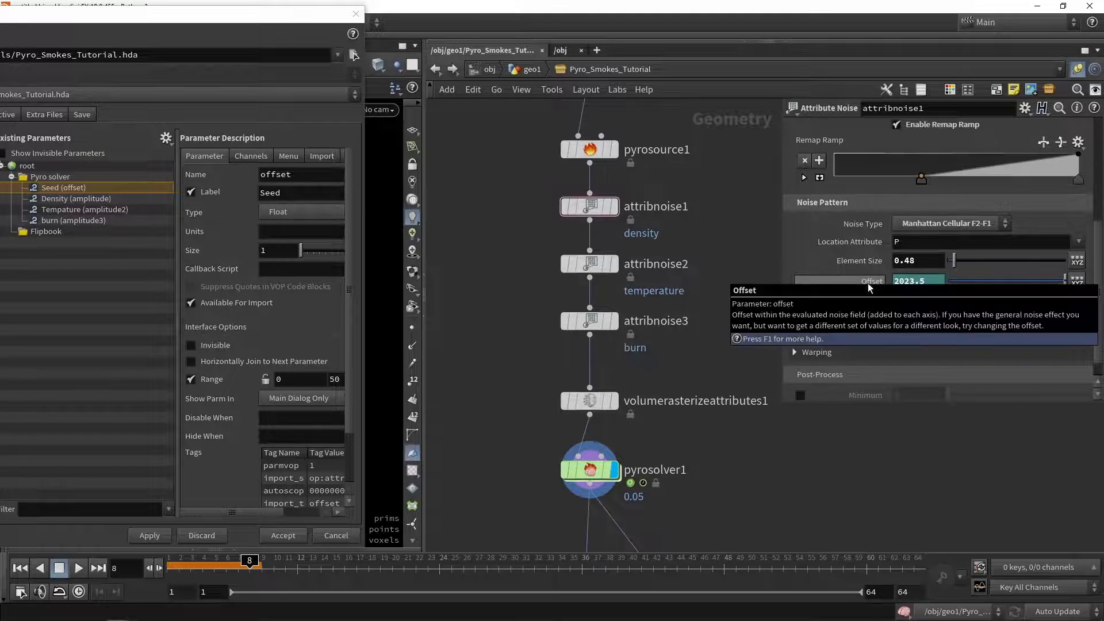
Step: Promote the pyro solver's Voxel Size into the asset and relabel it Quality simulation
middle_drag(711, 308, 714, 237)
scroll(700, 256, down, 3)
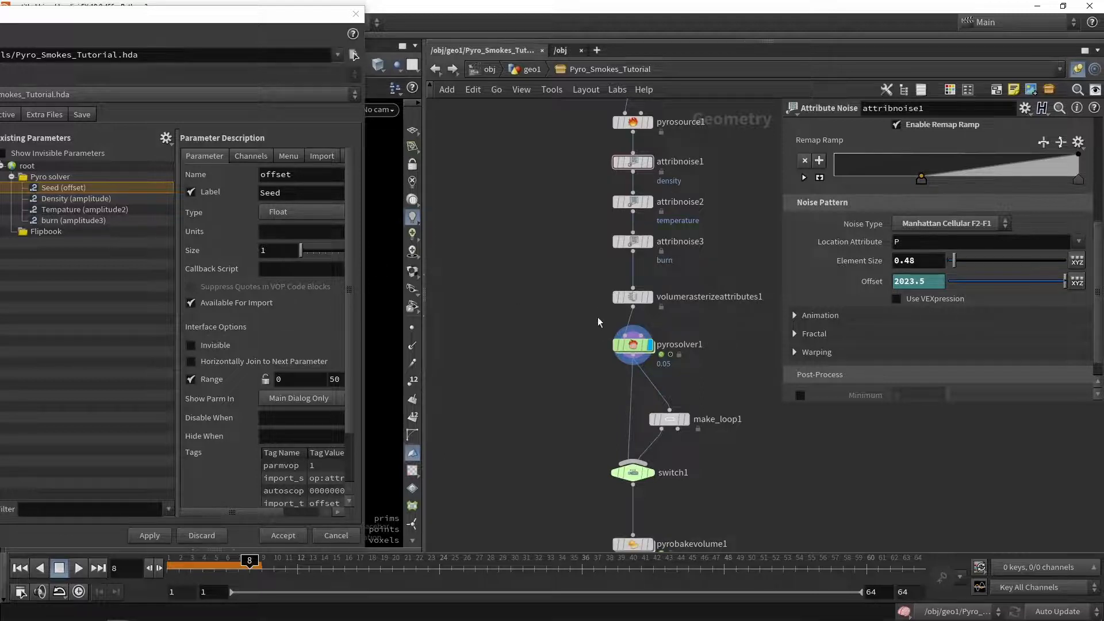
click(633, 345)
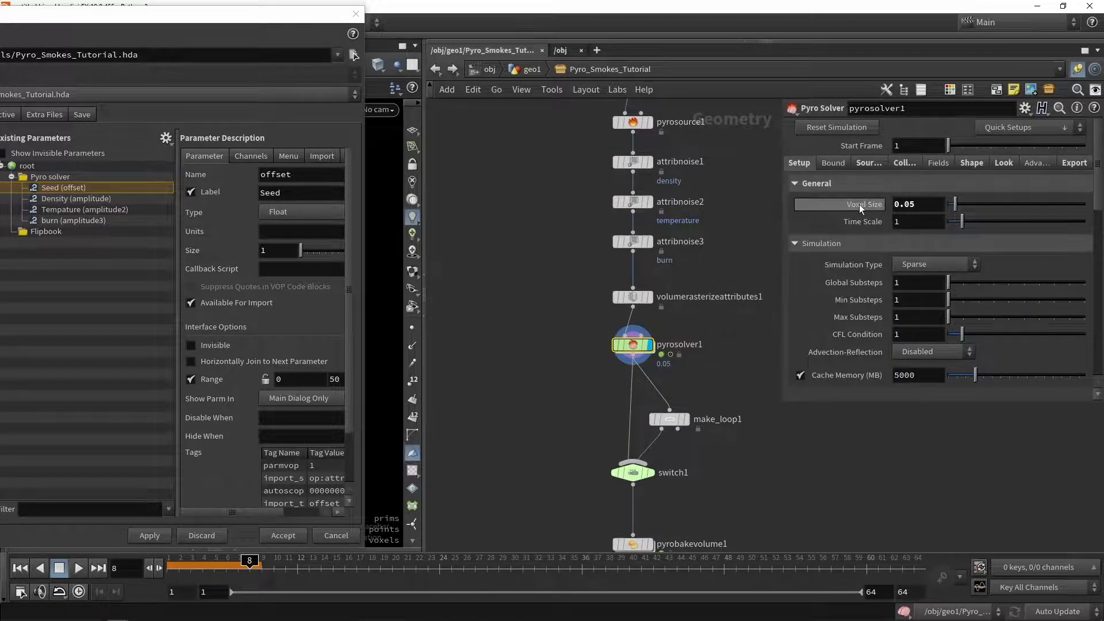
drag(282, 21, 504, 23)
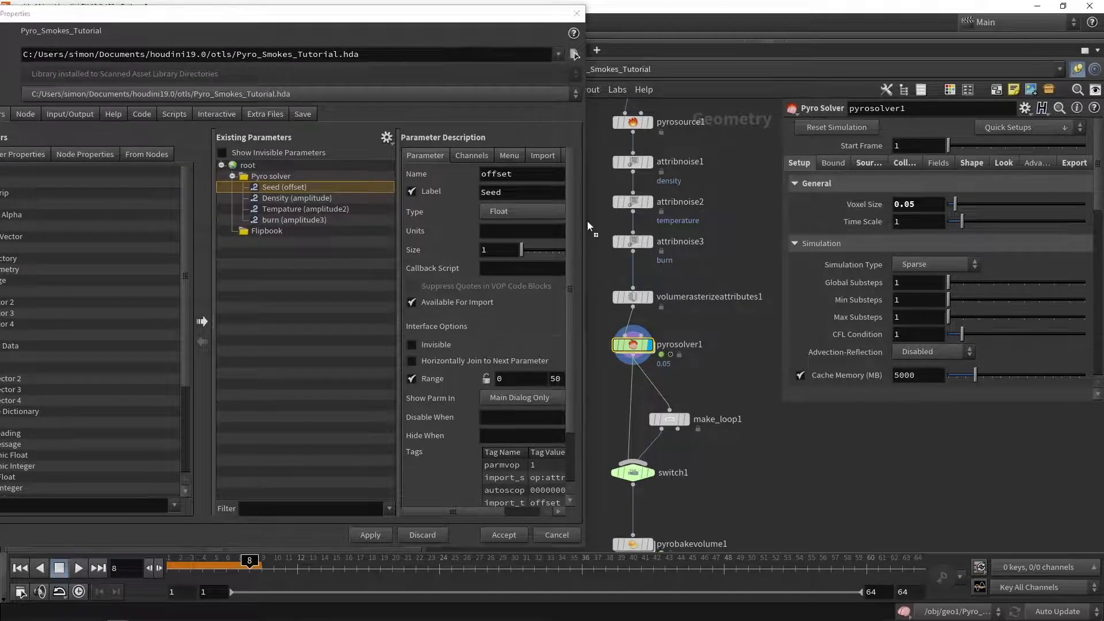
drag(587, 222, 275, 176)
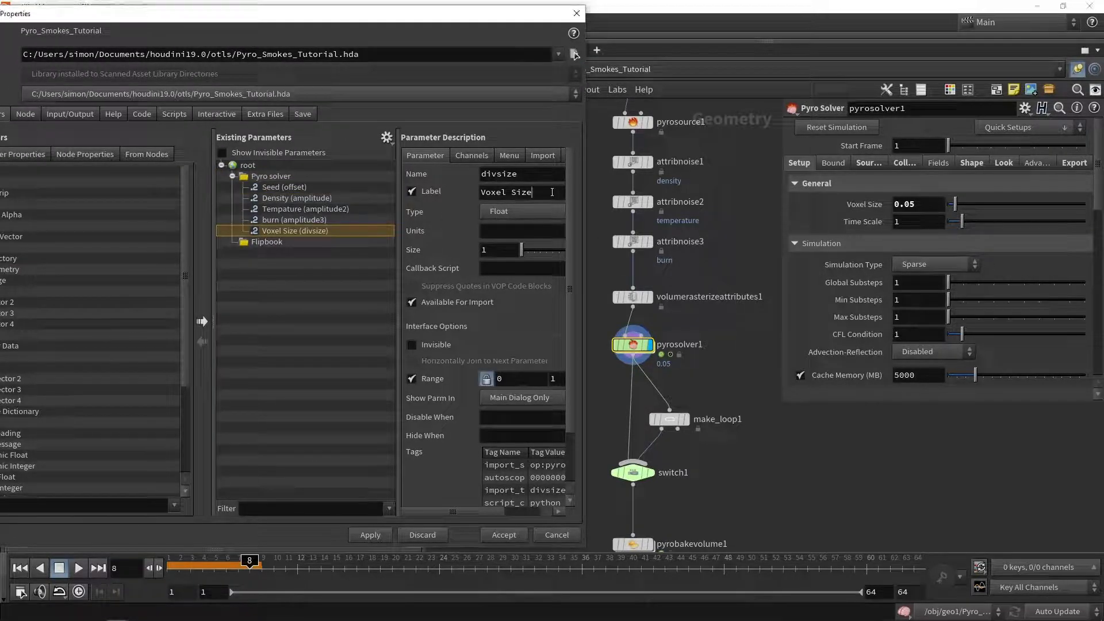
click(510, 191)
text(Q)
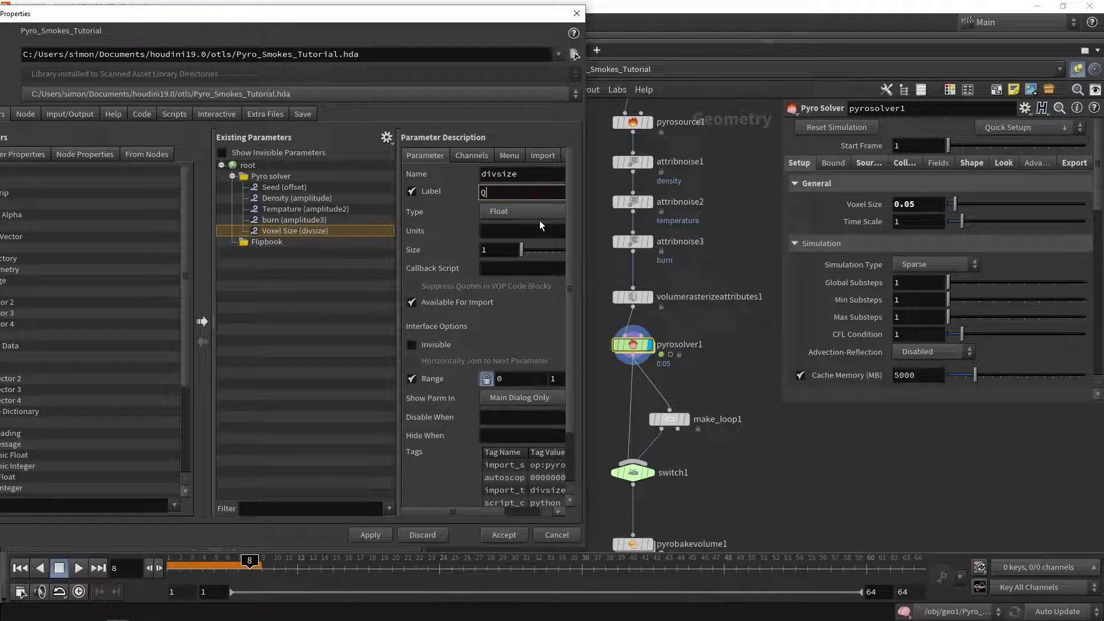
text(uality sim)
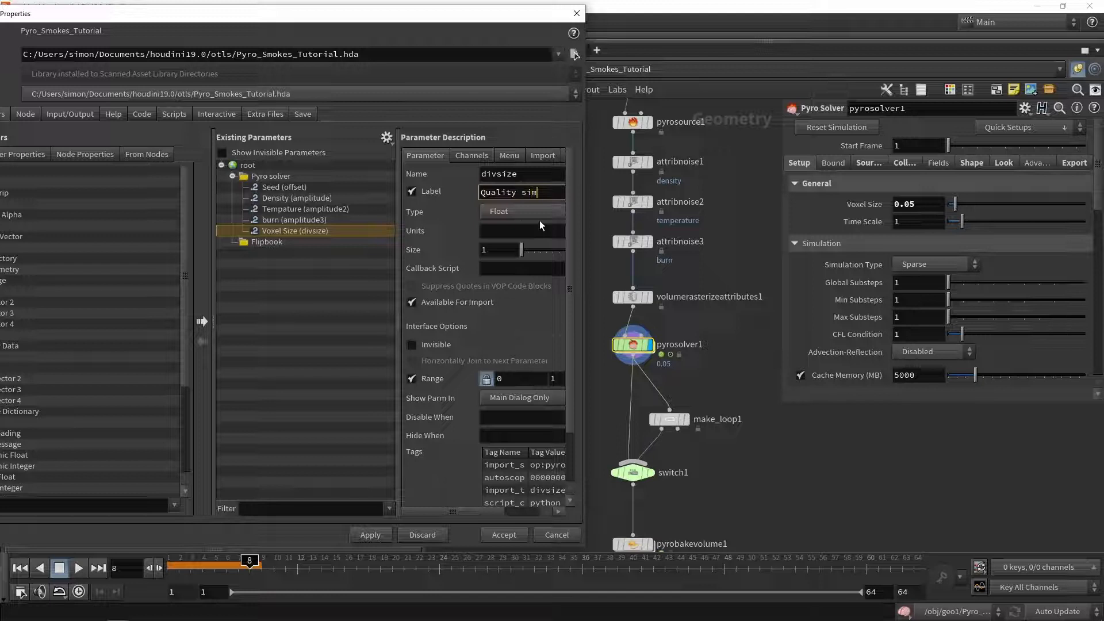
text(ulation)
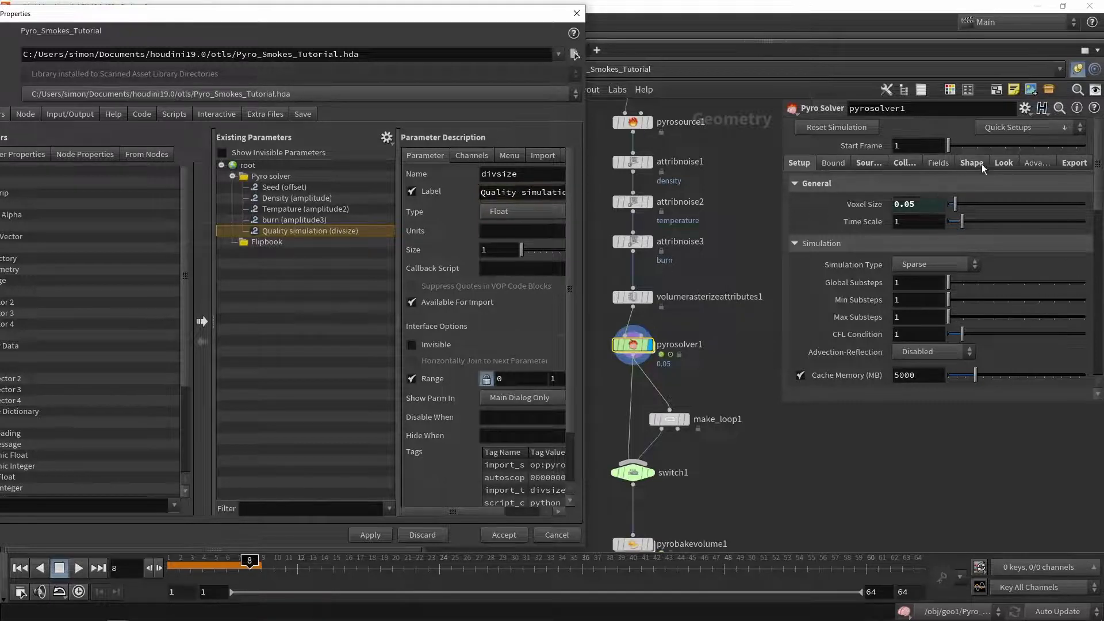
Step: Promote the solver's Disturbance and Turbulence parameters into the Pyro solver folder
click(971, 164)
click(1005, 161)
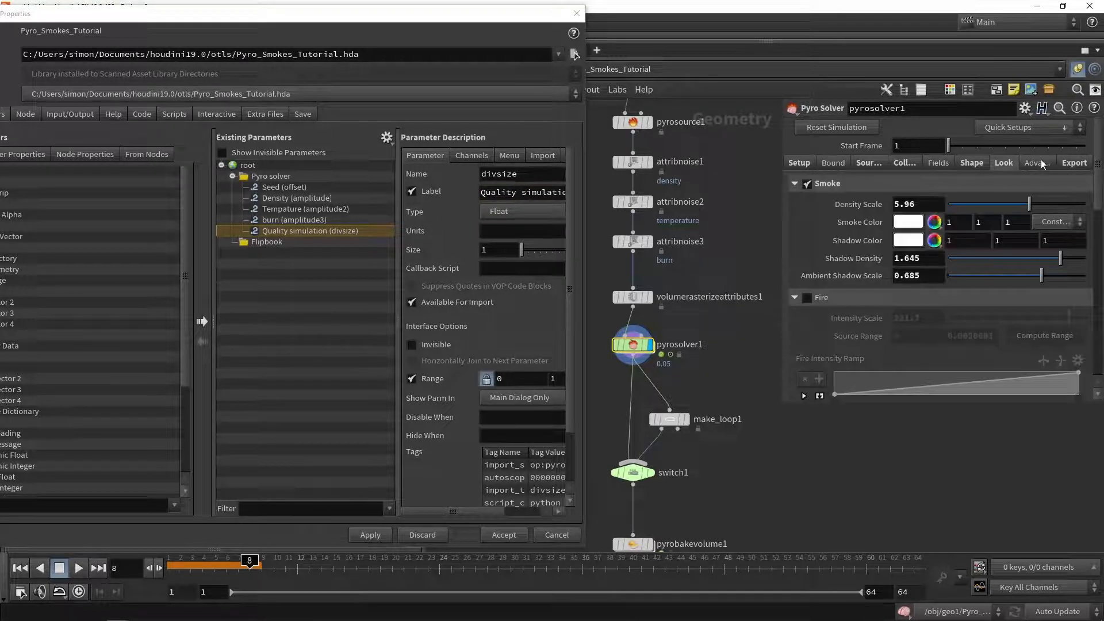
click(974, 162)
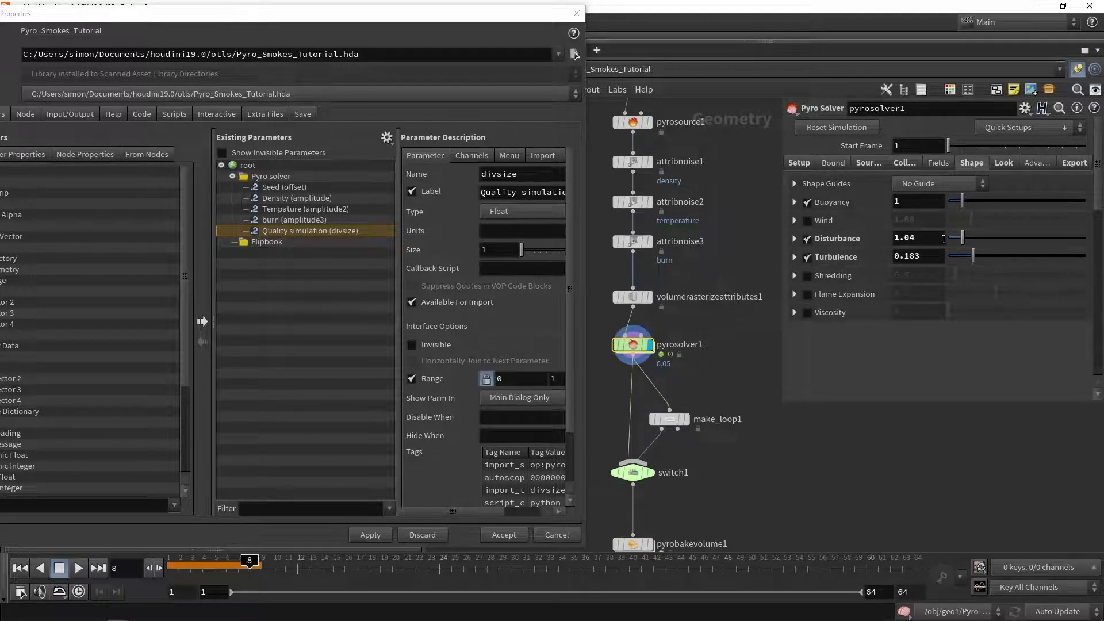
click(890, 236)
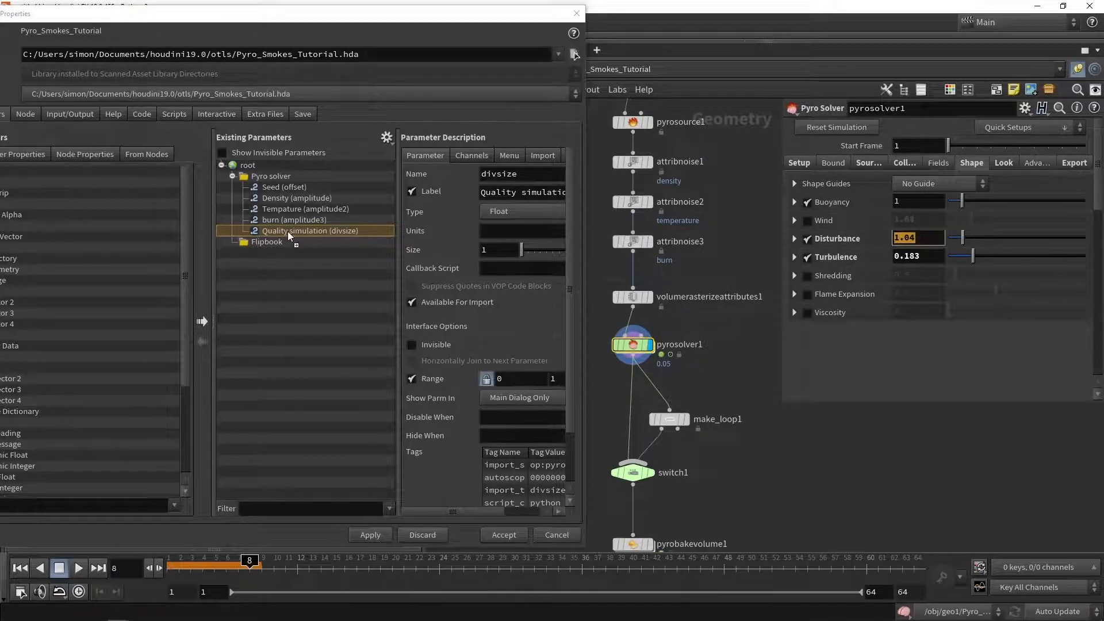
drag(289, 233, 297, 228)
drag(922, 257, 298, 245)
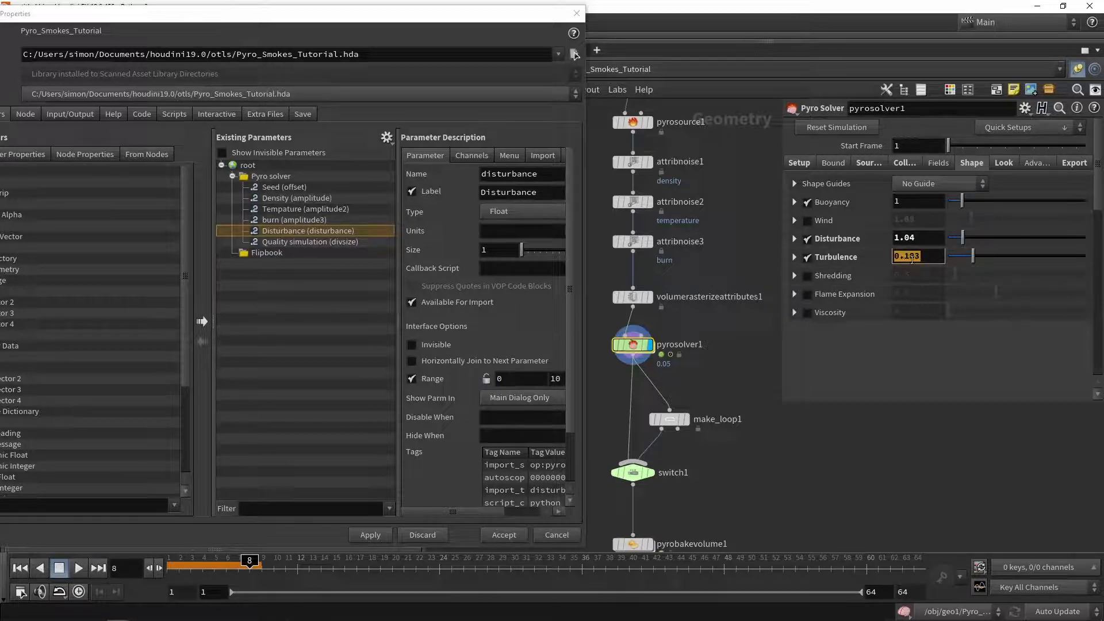
Step: Move Quality simulation up to sit just below Seed
click(302, 253)
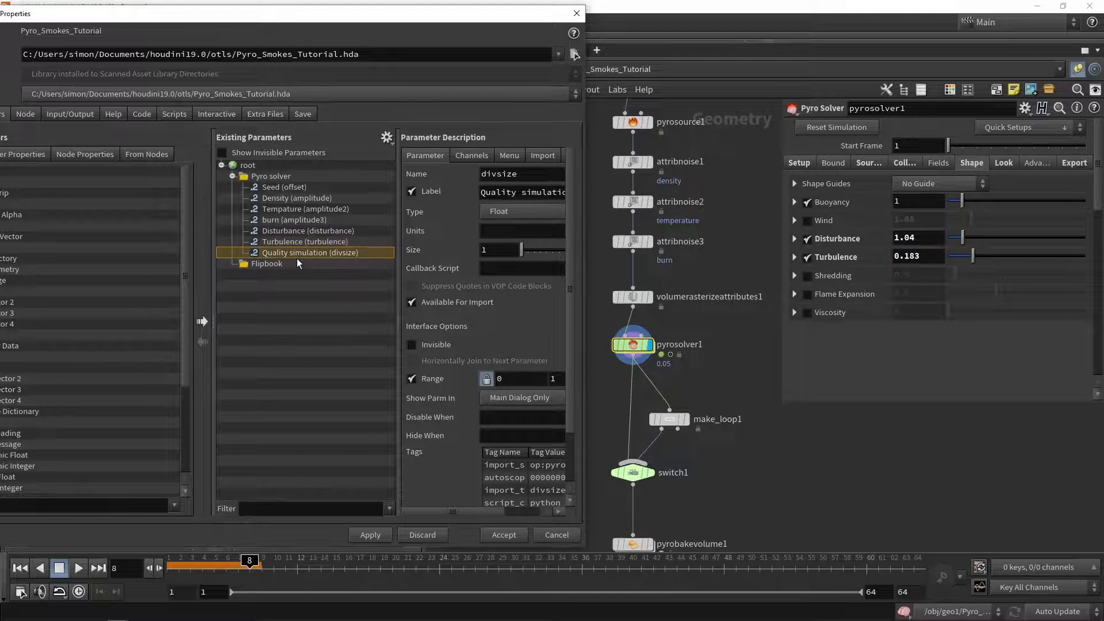
drag(301, 186, 303, 189)
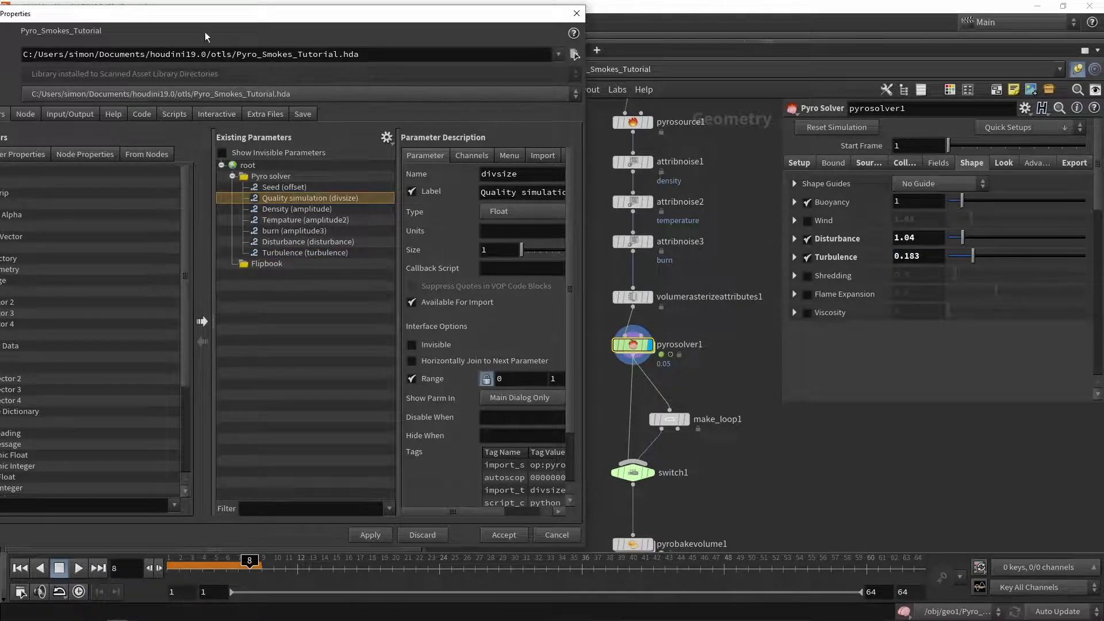
drag(201, 18, 332, 17)
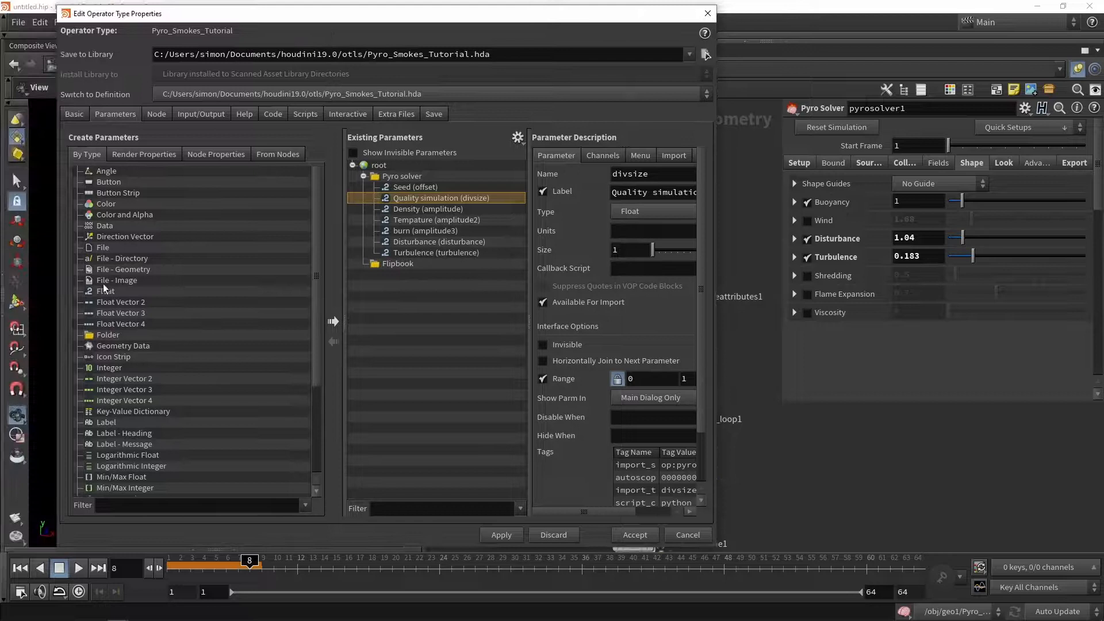
scroll(114, 422, down, 4)
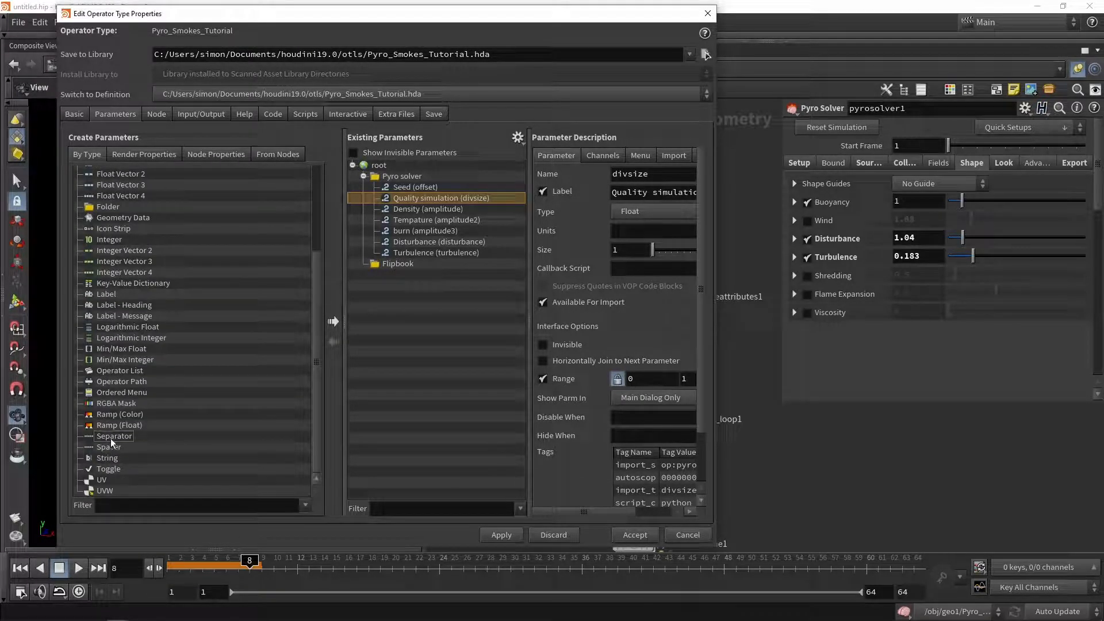
Step: Insert a separator after Quality simulation, accept the type properties, and go up to the parent network
mouse_move(110, 438)
mouse_down()
mouse_move(410, 221)
mouse_move(417, 203)
mouse_up()
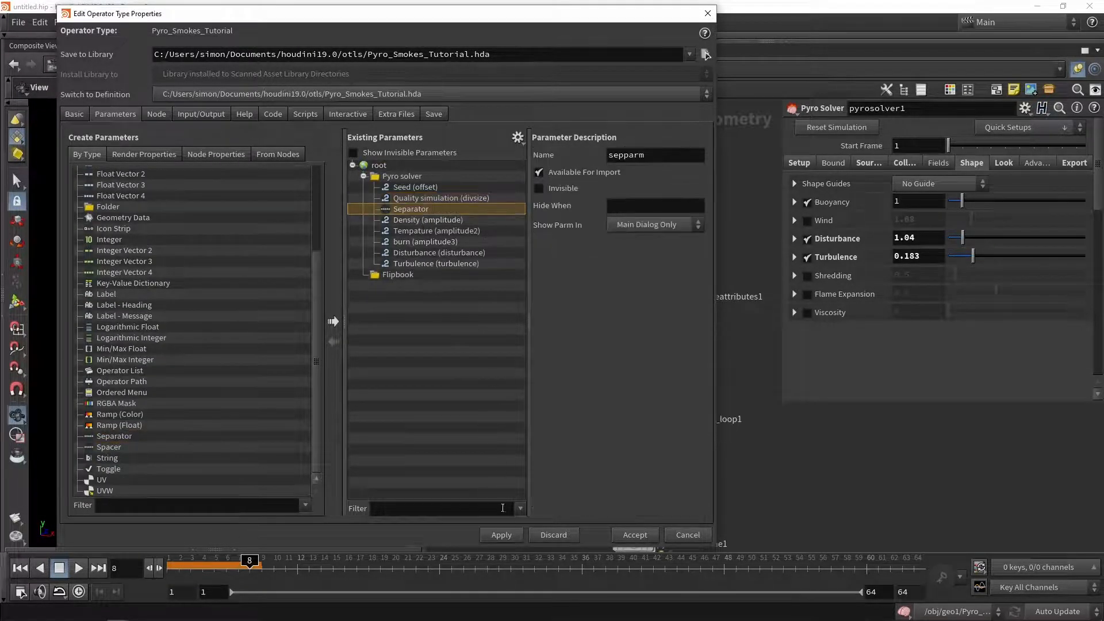
click(505, 539)
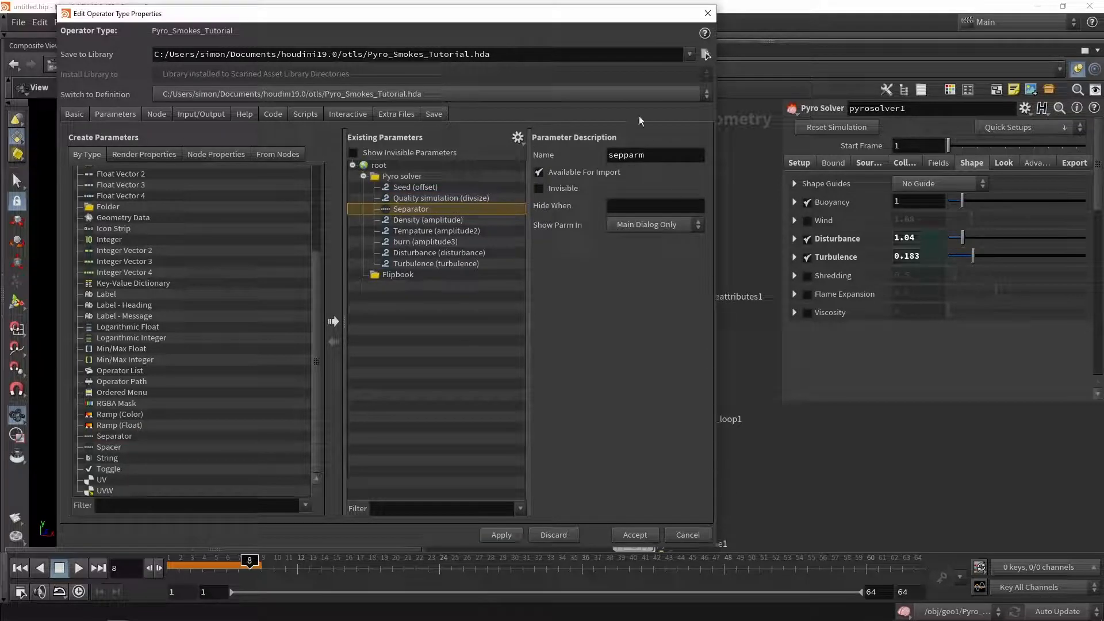
click(708, 13)
key(u)
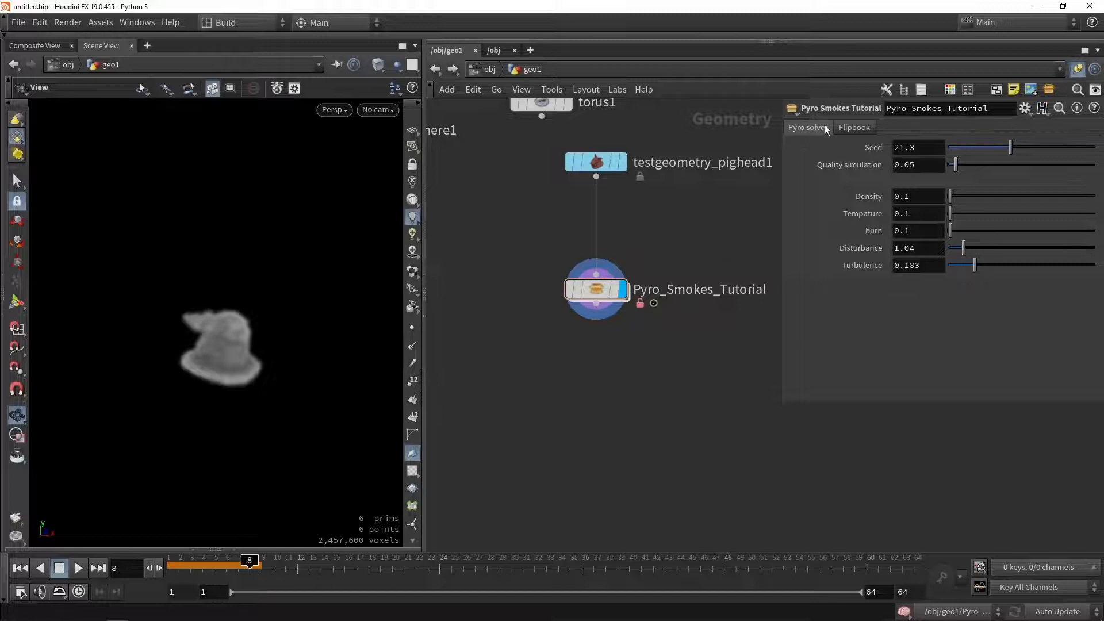
click(840, 129)
click(853, 129)
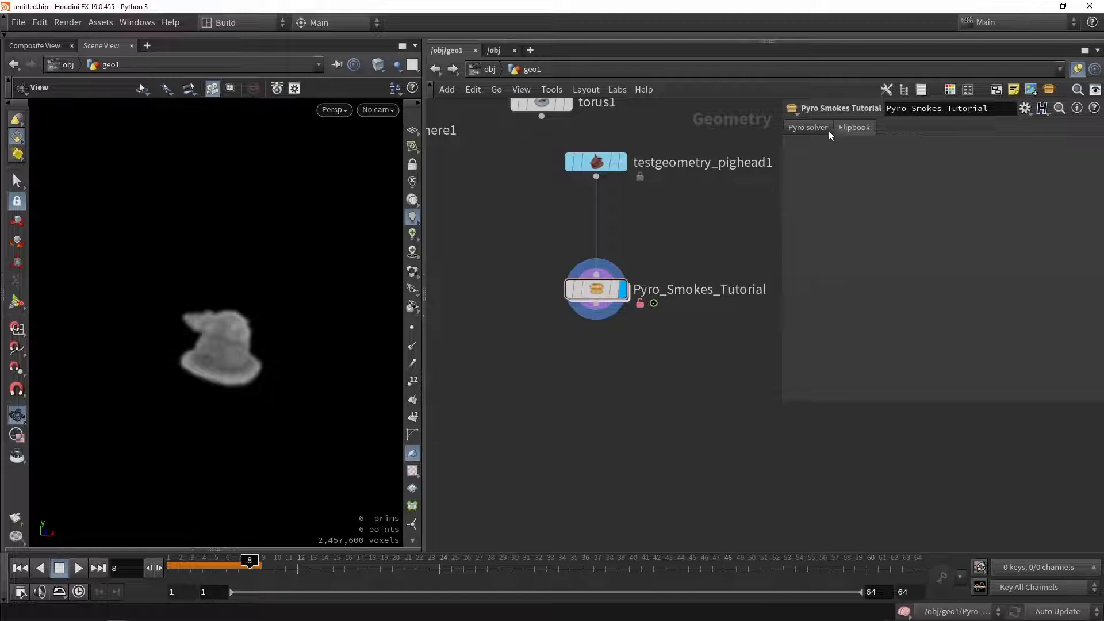
click(806, 125)
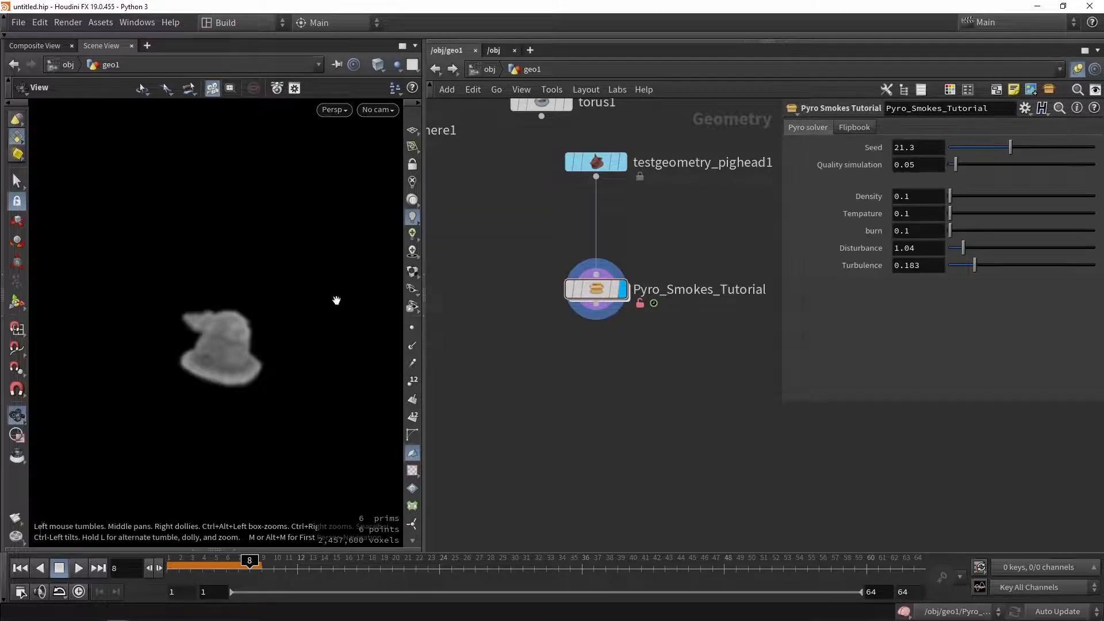
Step: Wire sphere1 into Pyro_Smokes_Tutorial and play the smoke simulation, then rewind to frame 1
drag(565, 291, 502, 346)
middle_drag(456, 202, 553, 294)
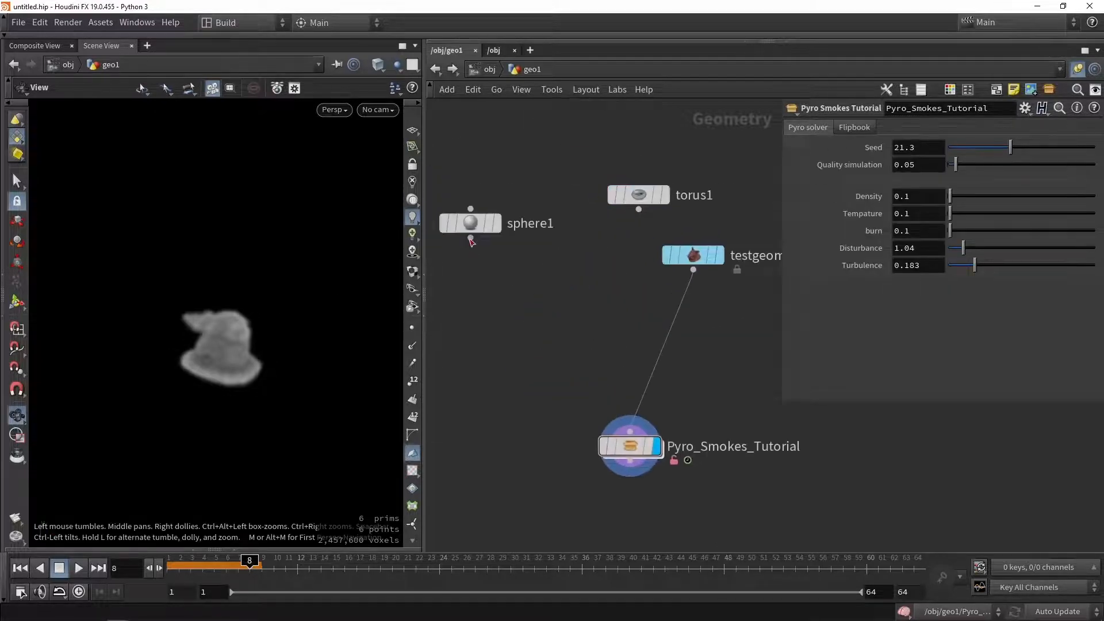
drag(470, 238, 630, 419)
drag(249, 561, 134, 569)
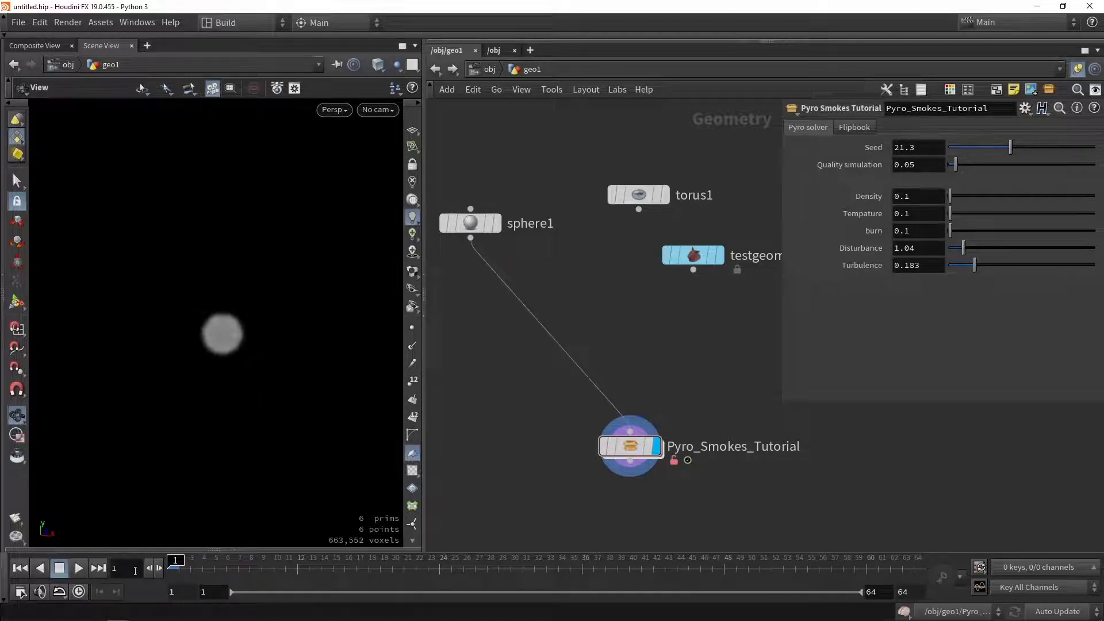
click(78, 570)
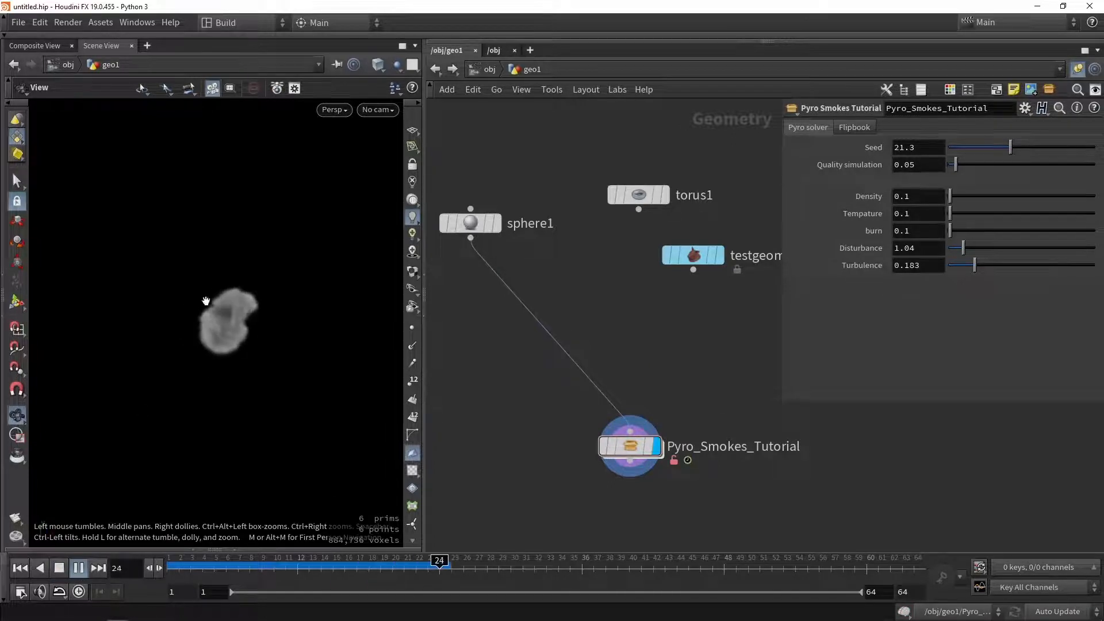
click(61, 570)
scroll(230, 316, up, 3)
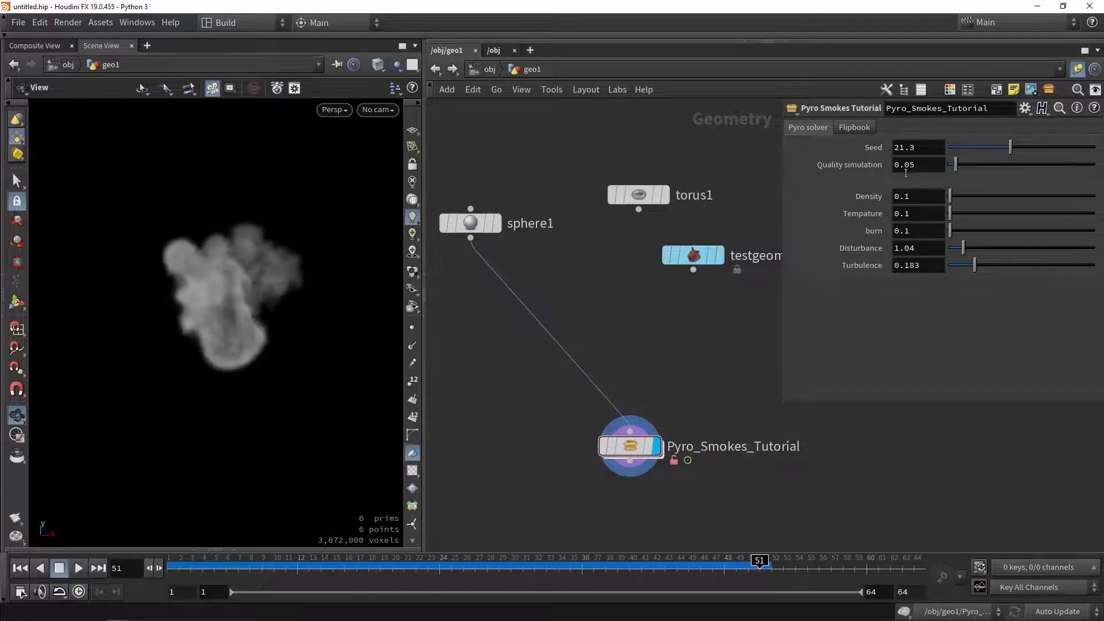
click(19, 567)
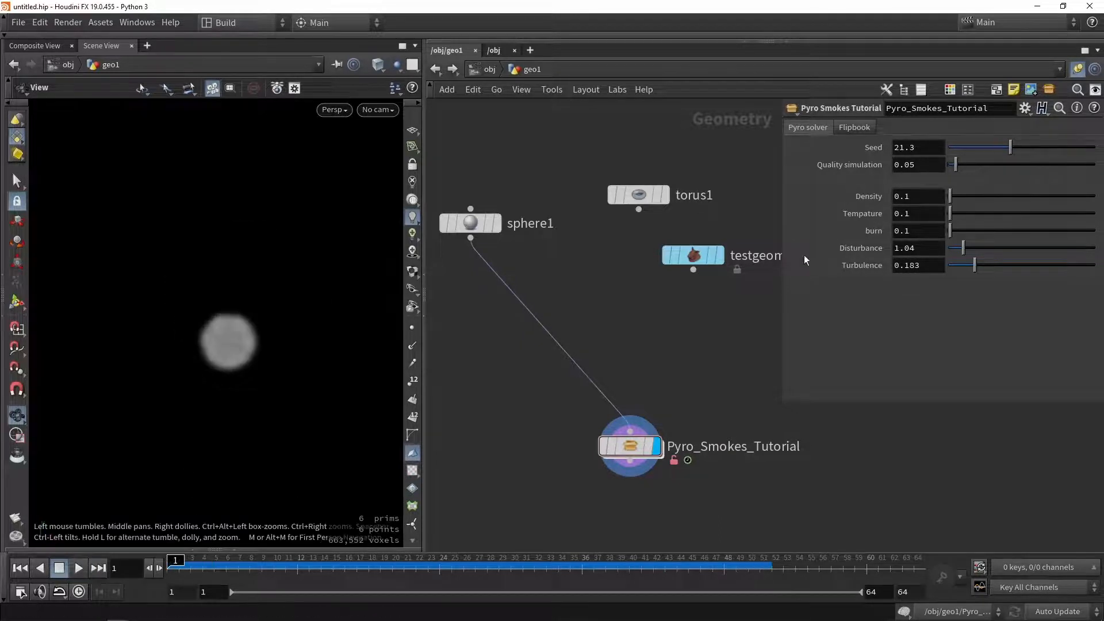
Step: Test the Seed at 50 and 0, playing the simulation from frame 1 each time
mouse_move(1010, 147)
mouse_down()
mouse_move(959, 147)
mouse_move(1094, 147)
mouse_up()
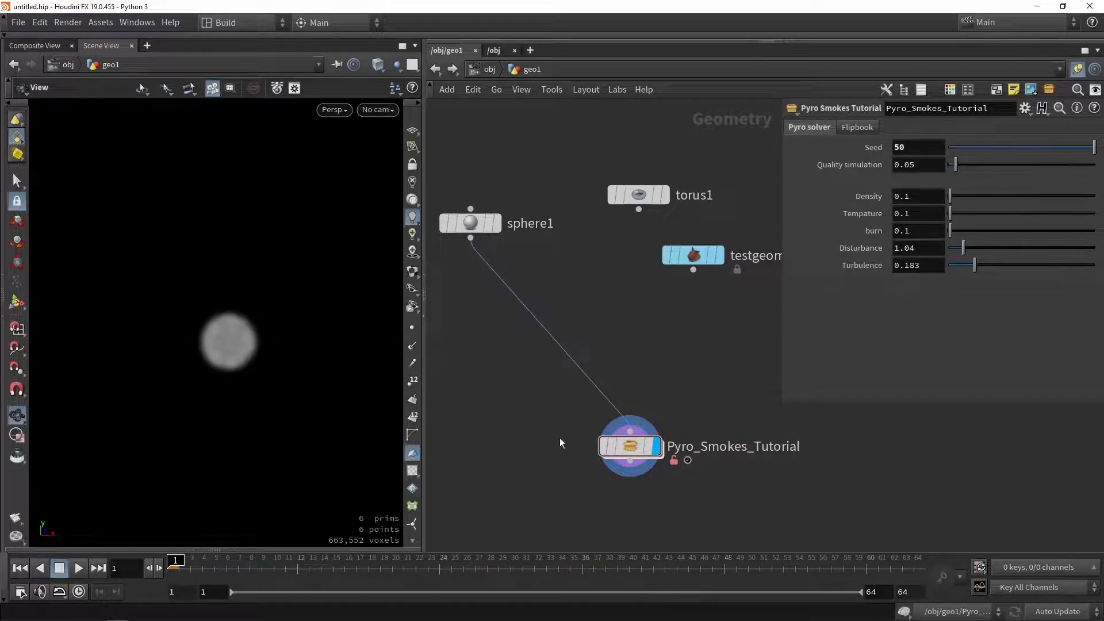
click(79, 567)
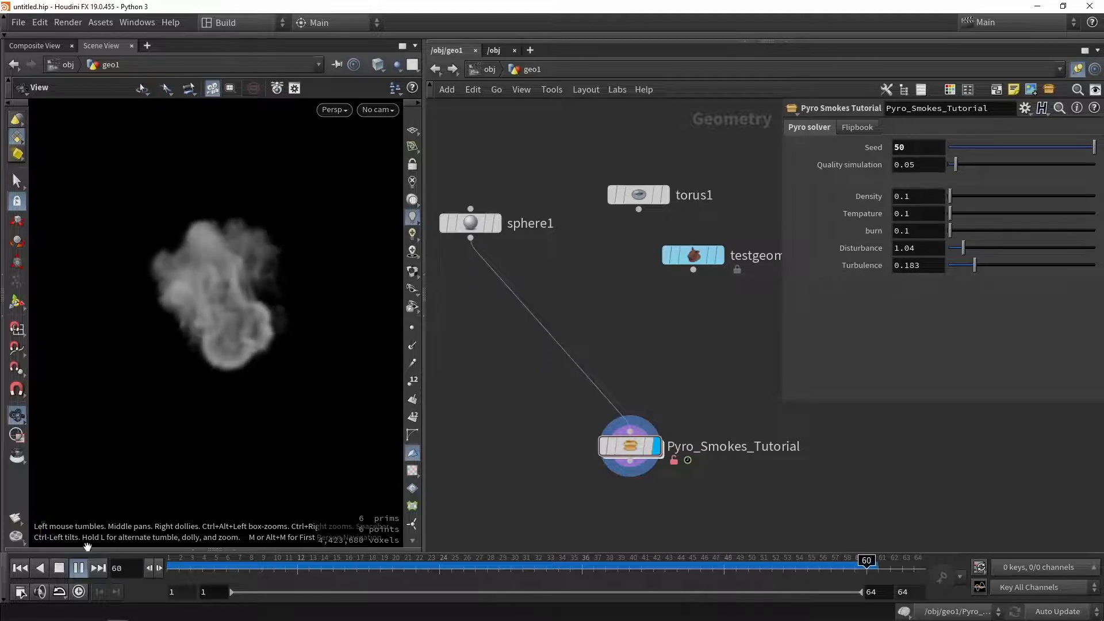
click(79, 568)
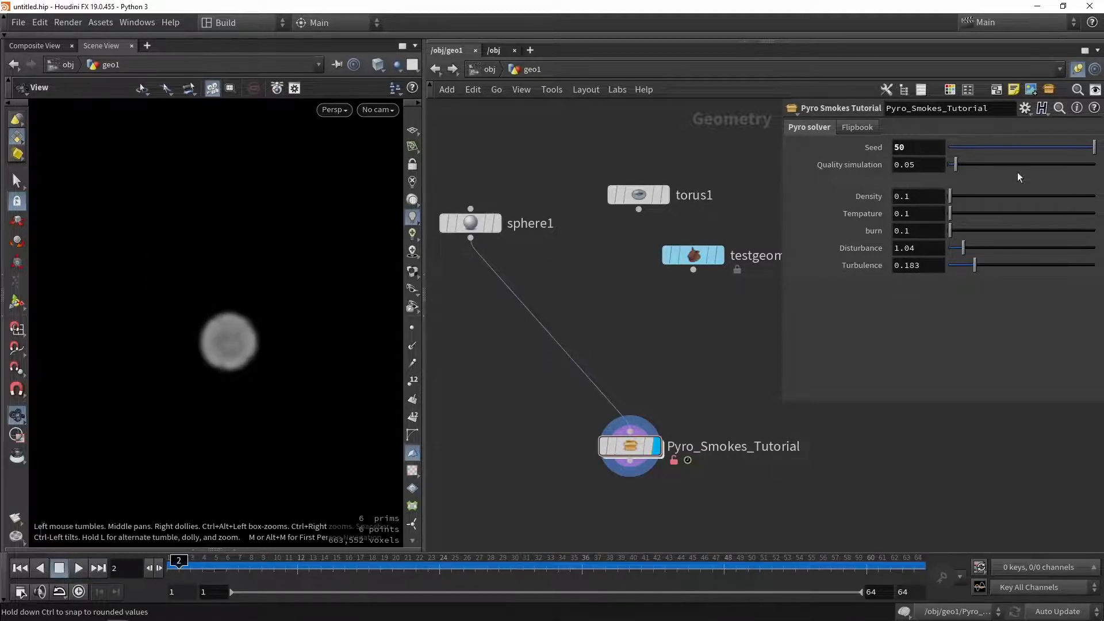
drag(1094, 147, 947, 147)
click(115, 567)
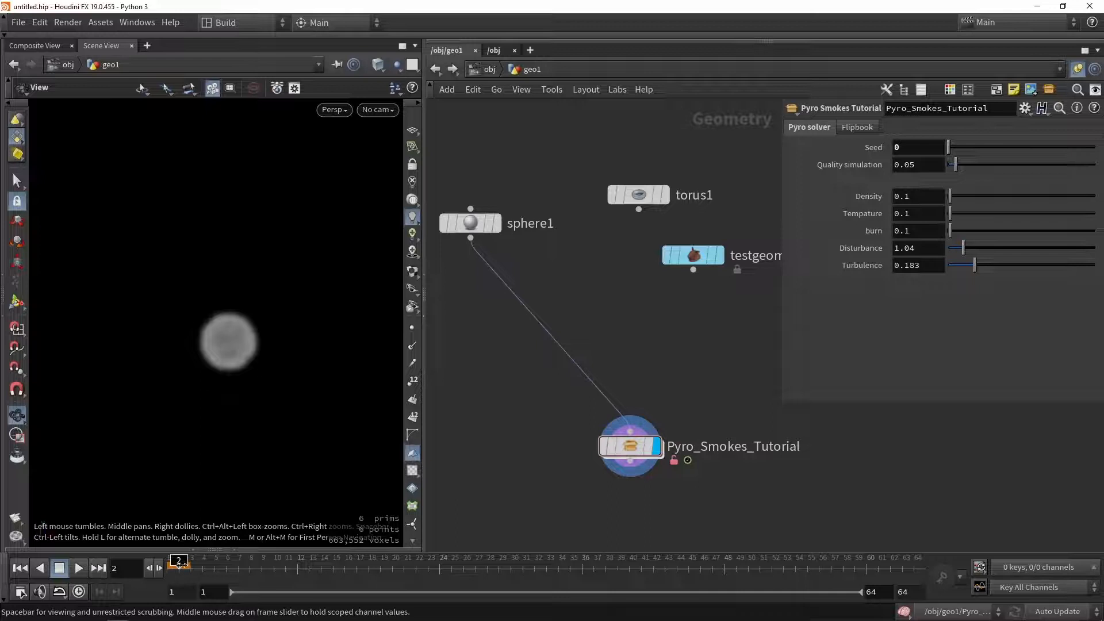
text(1)
key(Return)
click(79, 567)
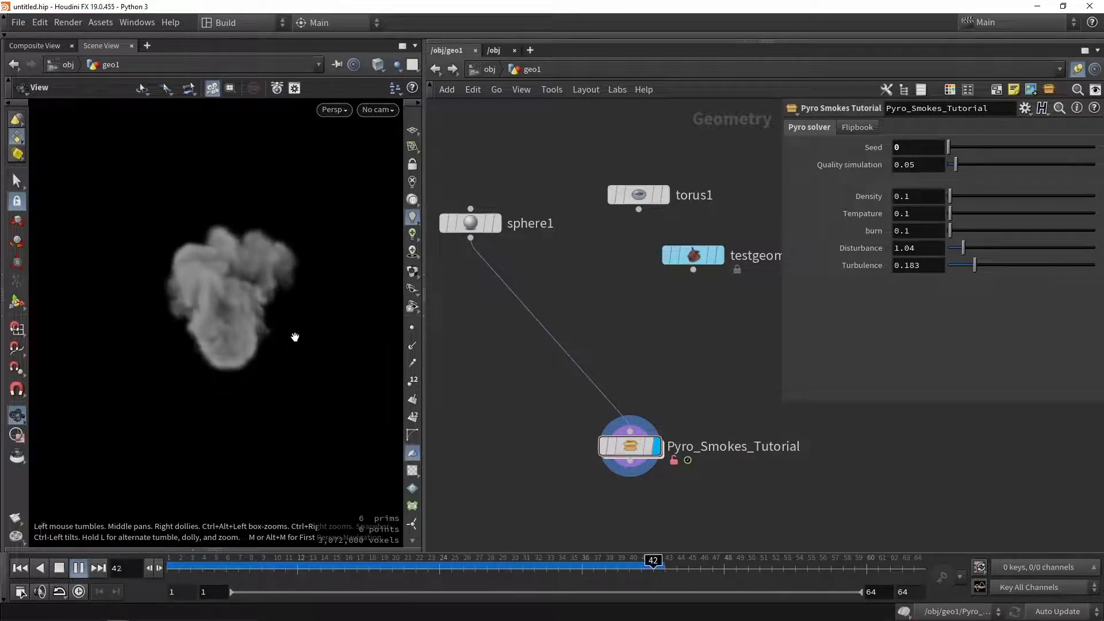
click(202, 561)
drag(202, 561, 176, 561)
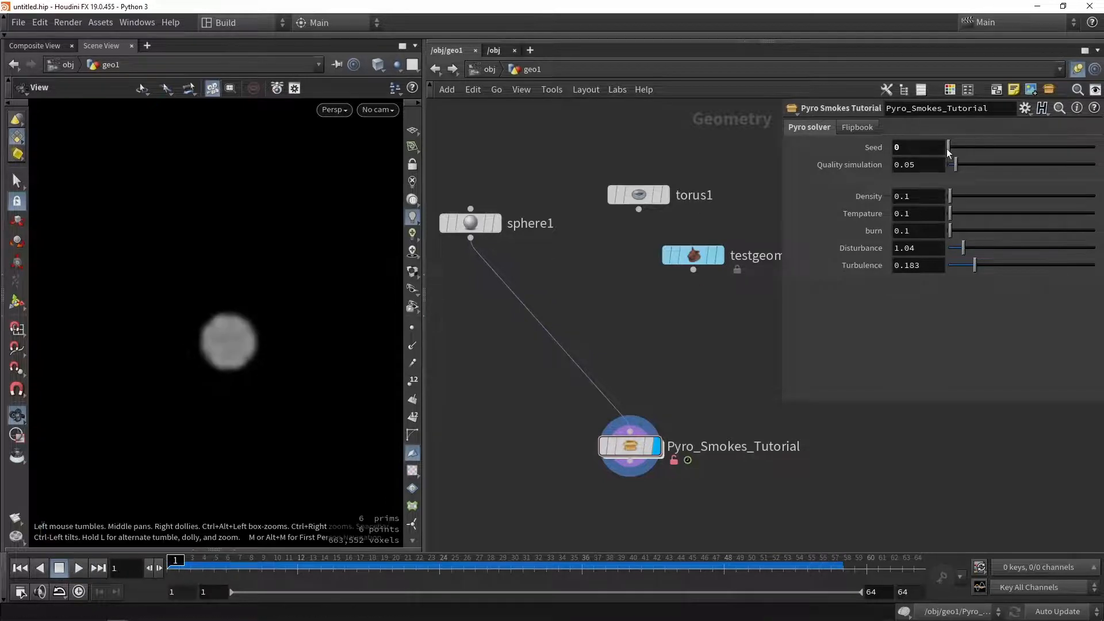
Step: Set the Seed value to 26.4
drag(947, 150, 1023, 148)
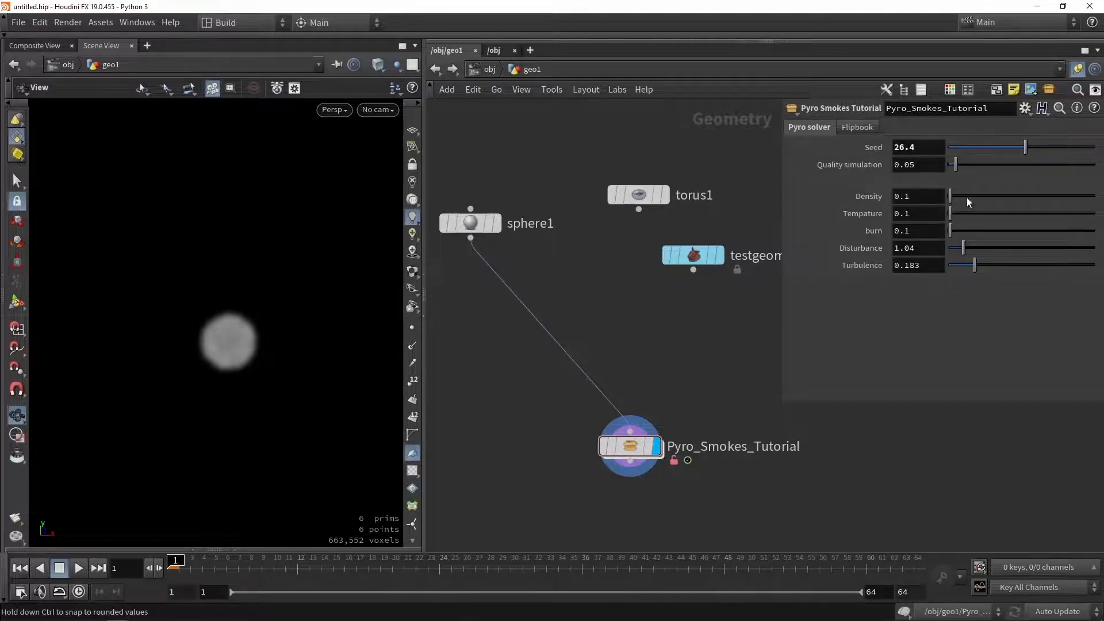
Step: In the asset's type properties, set the Quality simulation slider range to 0.005–0.2
click(95, 22)
mouse_move(95, 119)
click(318, 116)
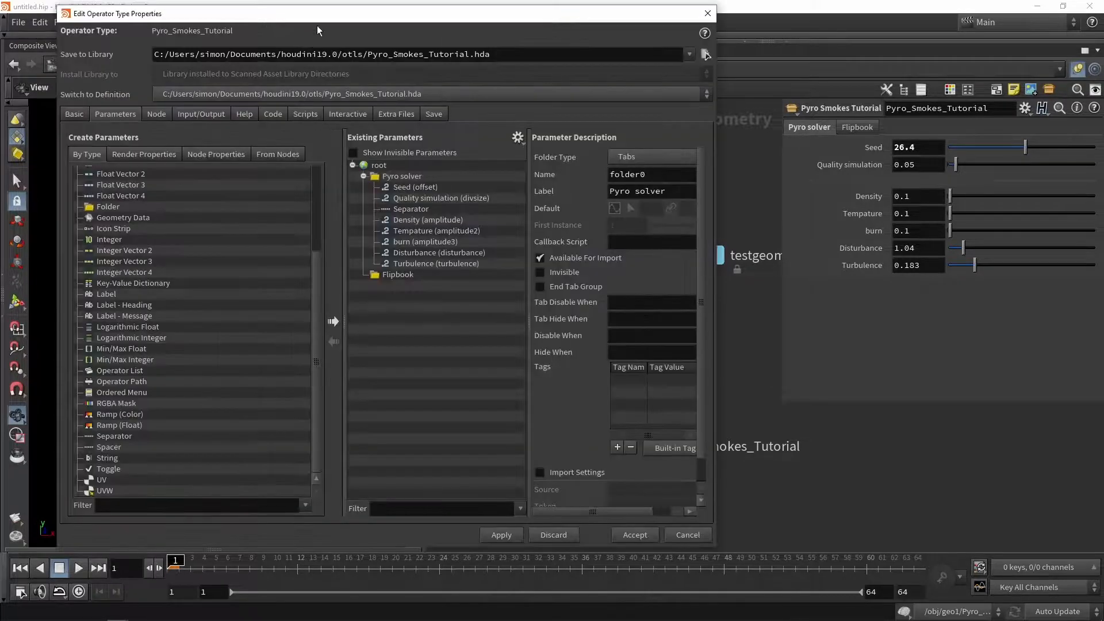
mouse_move(317, 31)
mouse_down()
mouse_move(184, 25)
mouse_move(89, 41)
mouse_up()
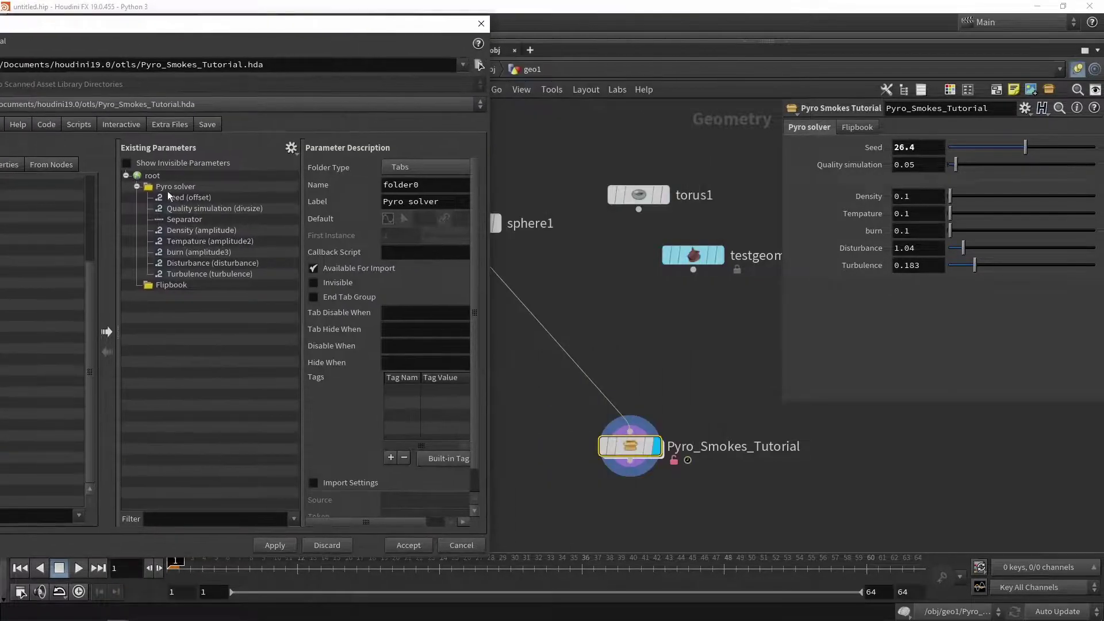
click(208, 209)
drag(490, 191, 570, 196)
click(520, 389)
text(0.2)
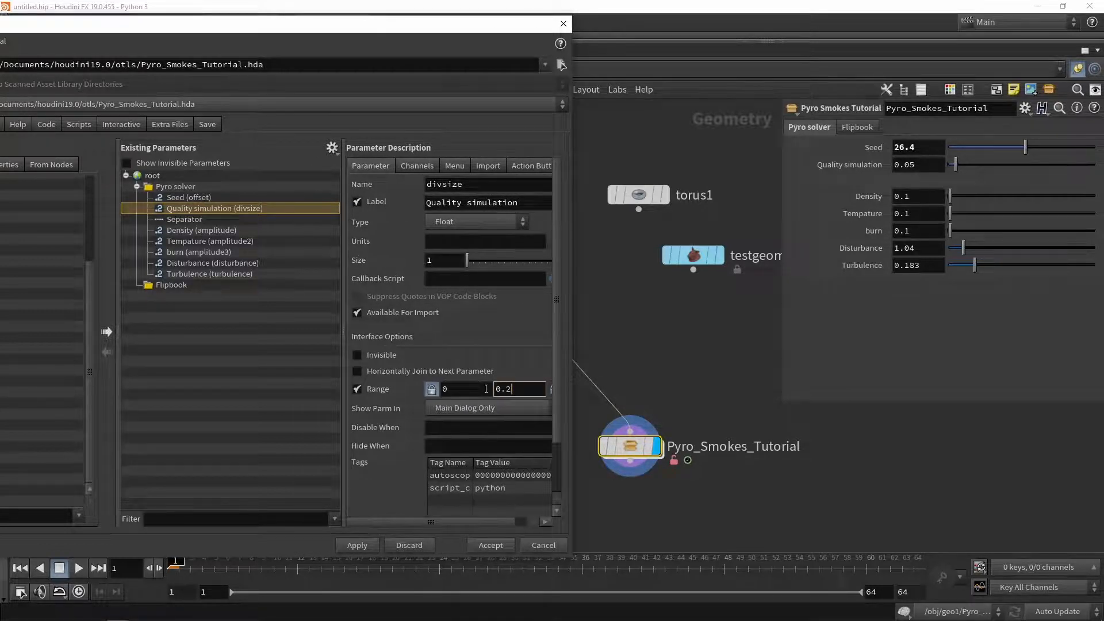
key(Return)
click(478, 391)
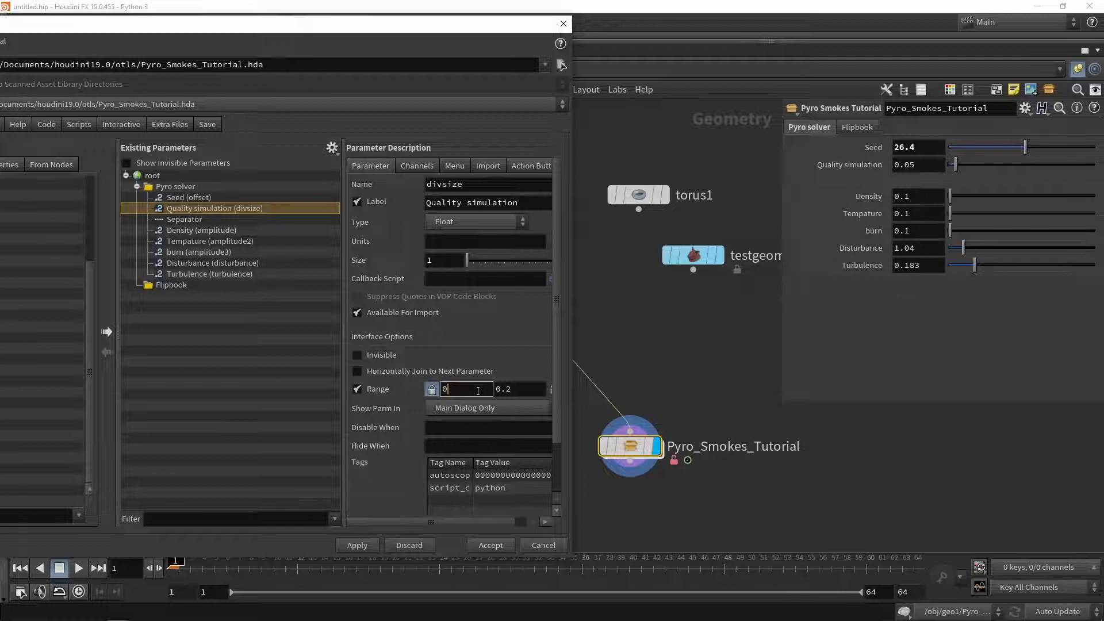
text(.0)
text(5)
key(Return)
Step: Set the Density, Tempature and burn slider ranges to 0–2, then apply and accept
drag(202, 232, 199, 253)
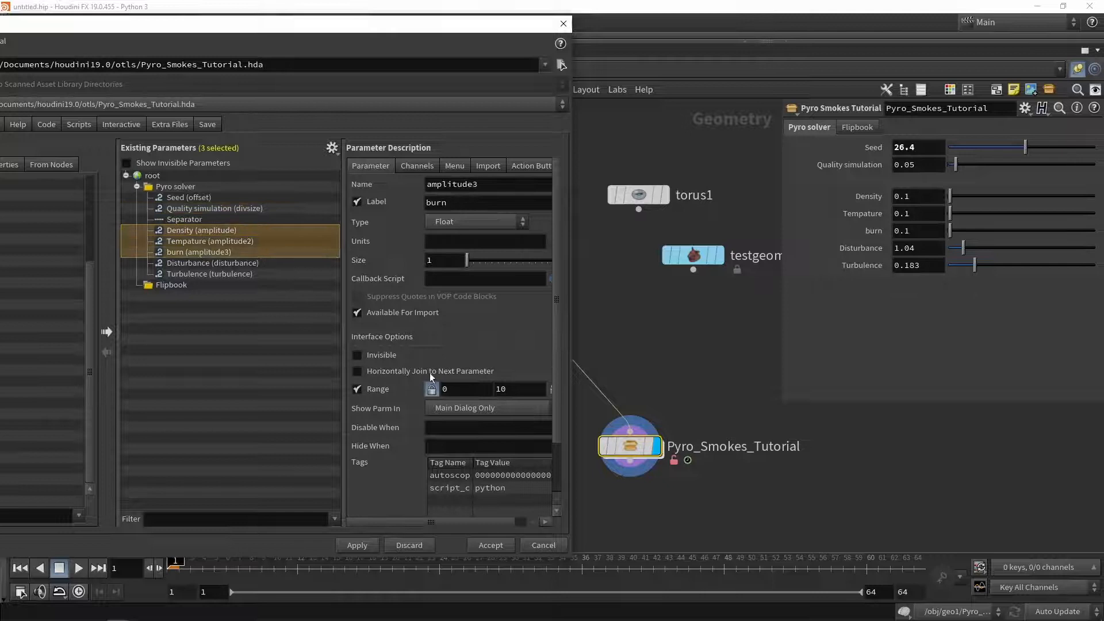
click(517, 392)
text(2)
click(366, 544)
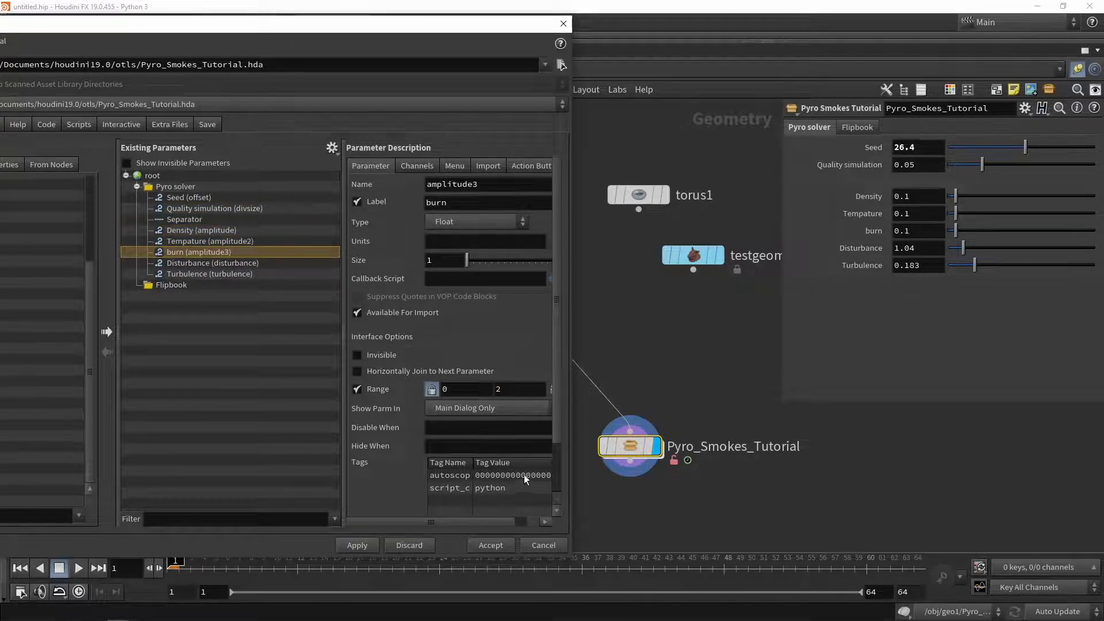
click(484, 545)
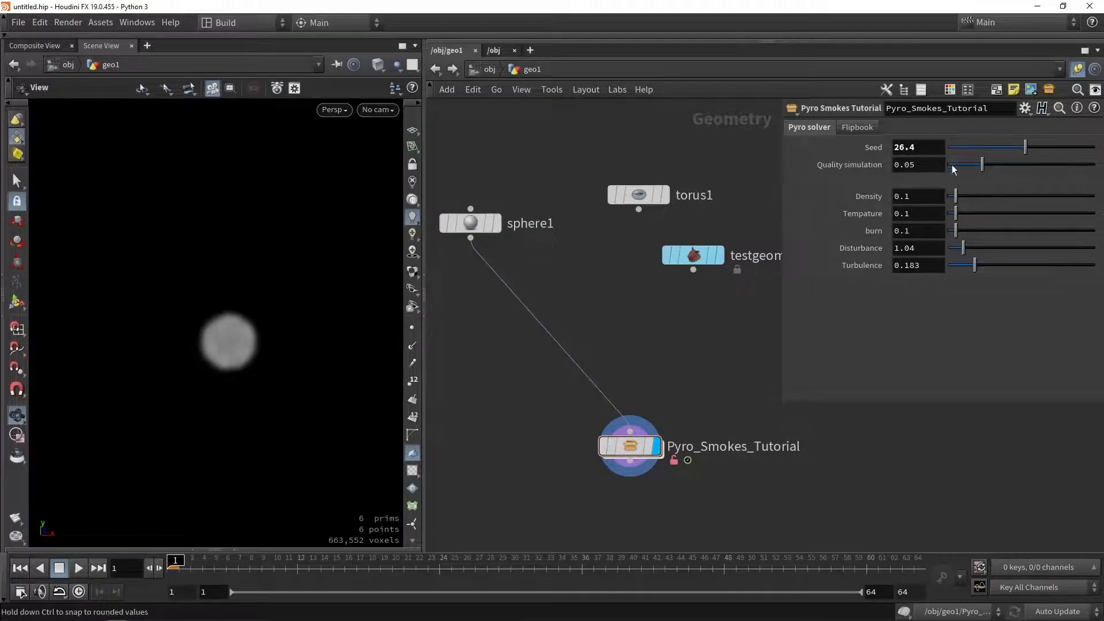
Step: Test the asset by varying Quality simulation and Density (about 1.1, then near zero) while previewing playback
mouse_move(982, 164)
mouse_down()
mouse_move(1008, 173)
mouse_move(1098, 166)
mouse_up()
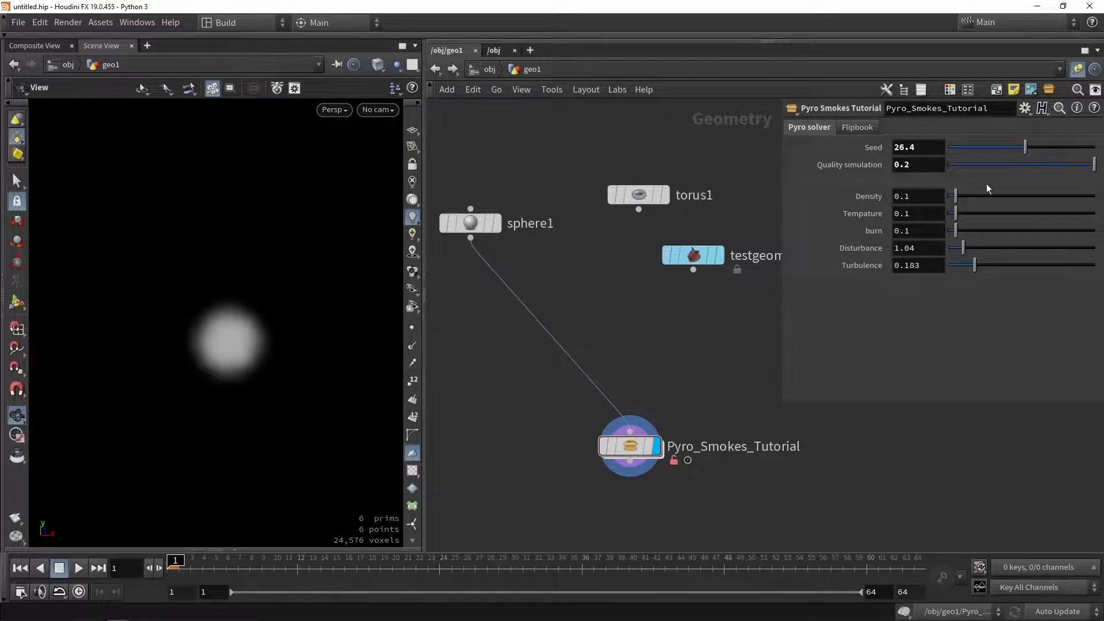
drag(956, 197, 1028, 197)
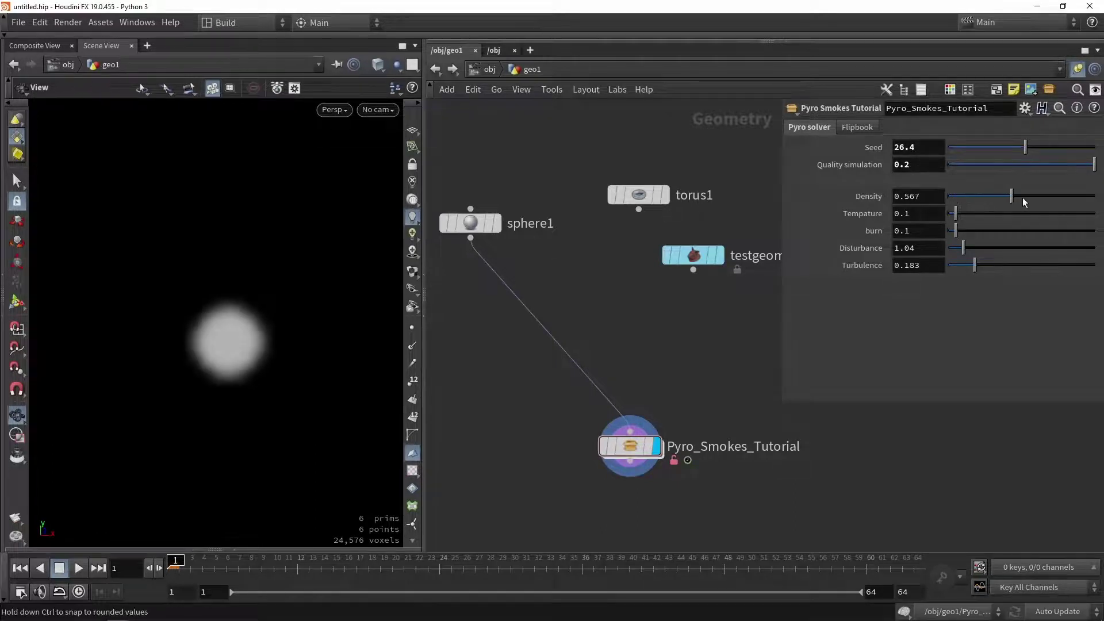
click(78, 567)
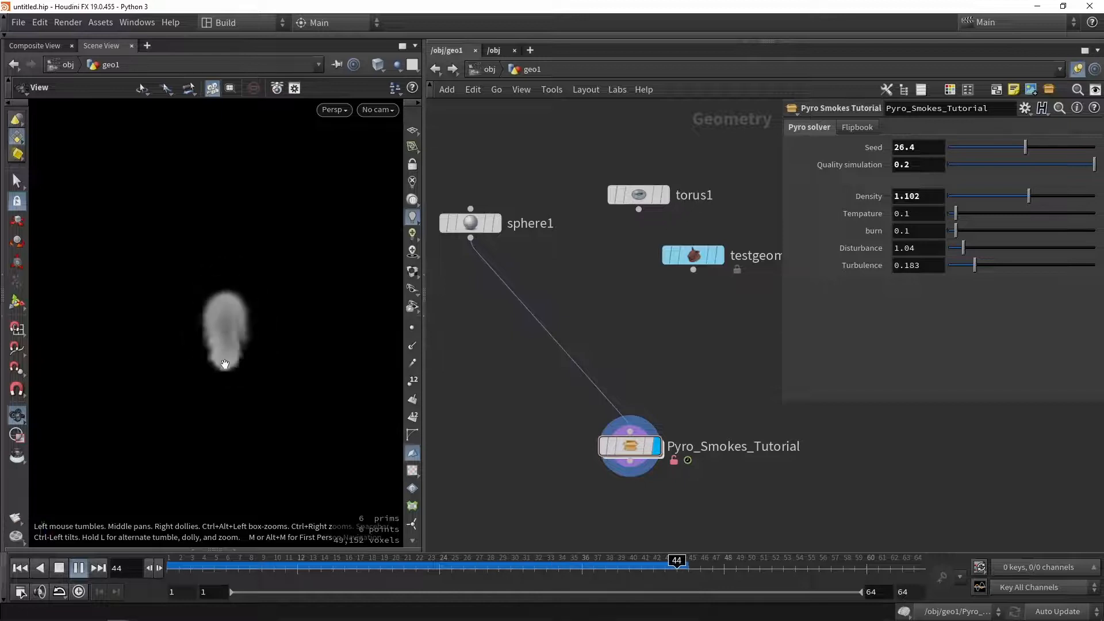
click(59, 568)
drag(989, 195, 953, 198)
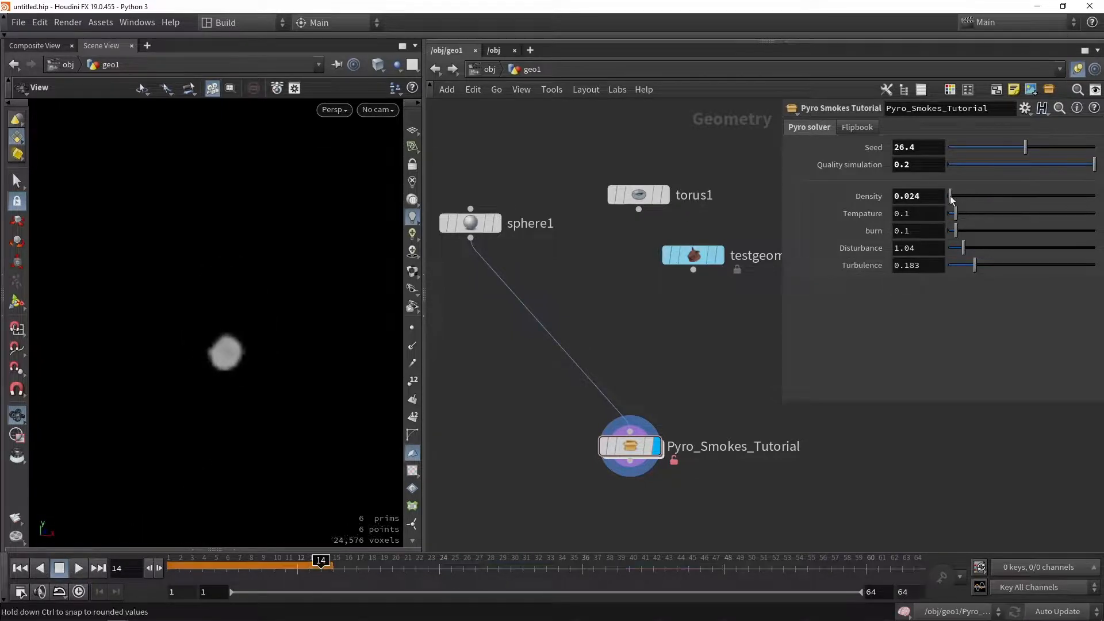
click(78, 567)
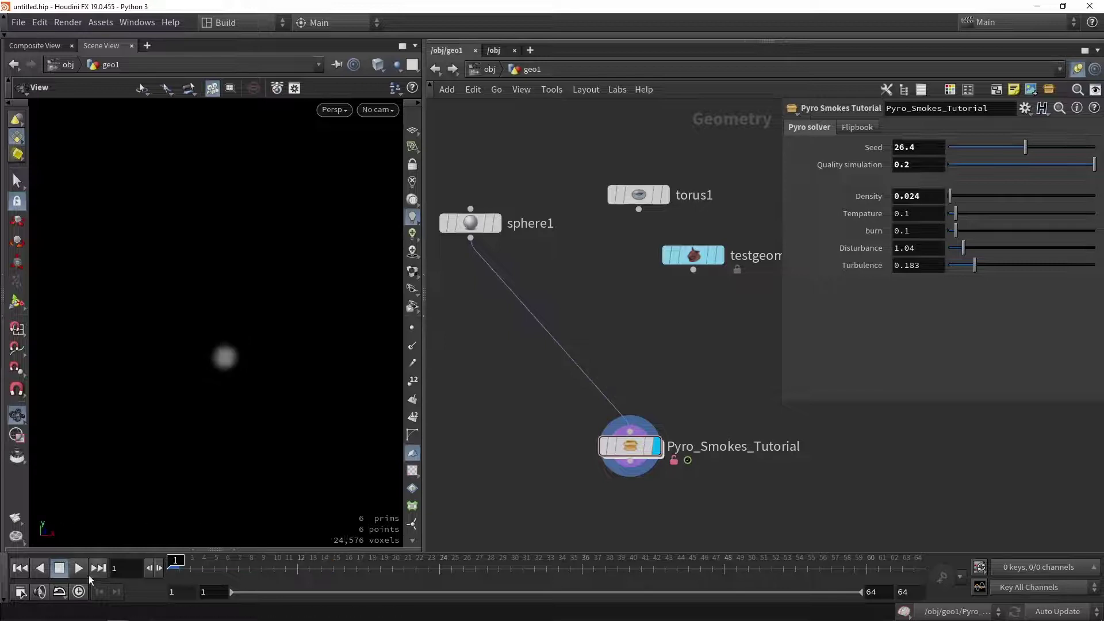
click(59, 568)
Step: Try Quality simulation near 0.087 with raised Density, Tempature and burn and lower Turbulence, replaying from frame 1
click(1007, 169)
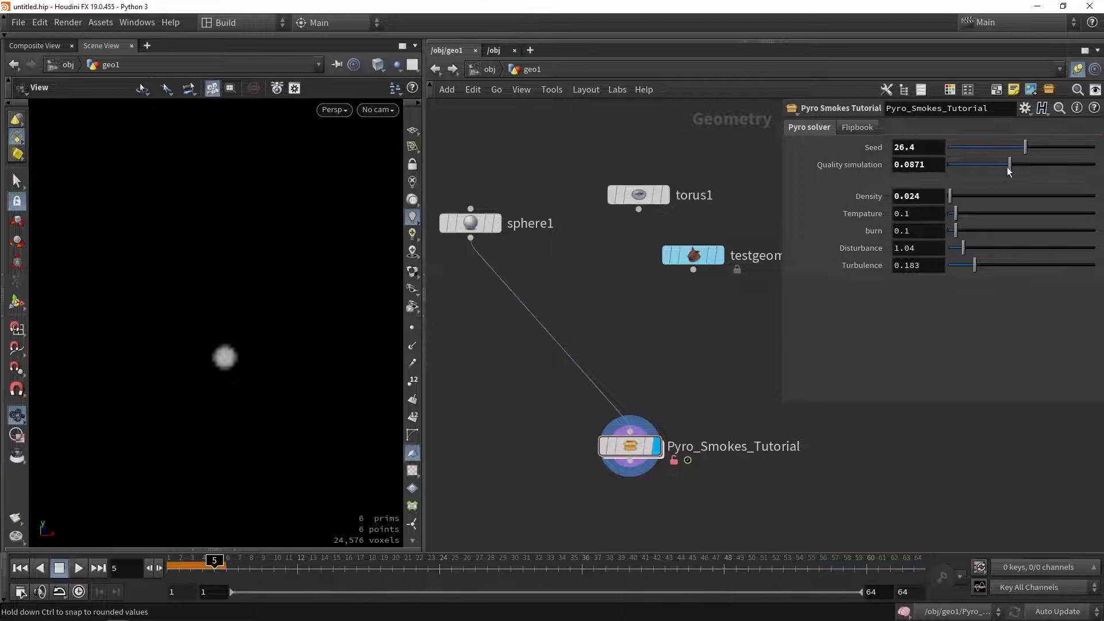
click(19, 568)
click(78, 567)
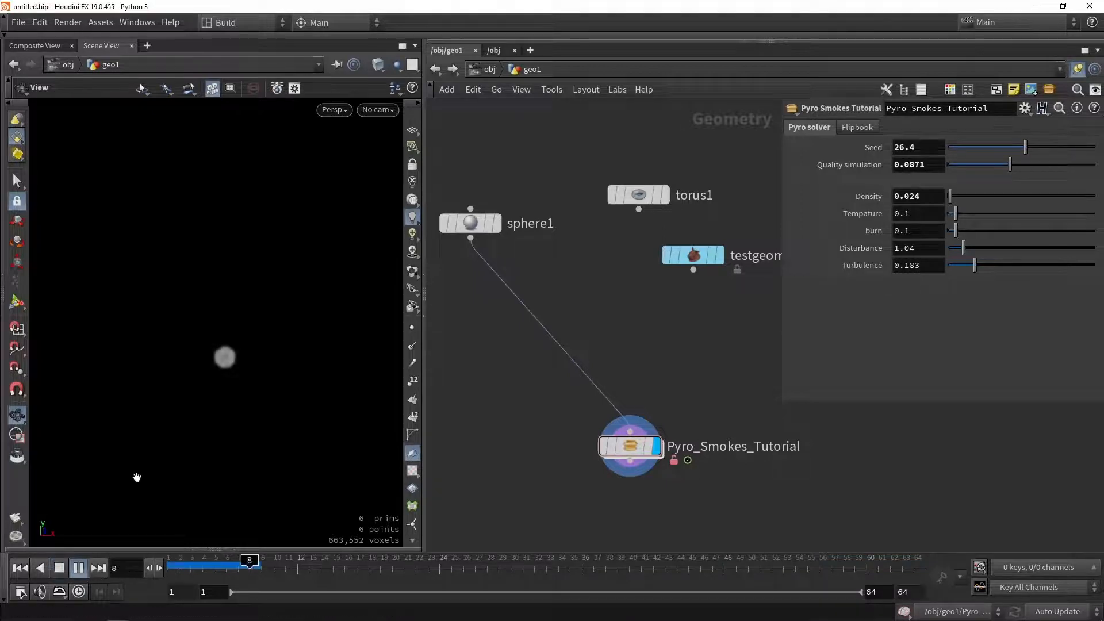
mouse_move(950, 196)
mouse_down()
mouse_move(976, 197)
mouse_move(989, 212)
mouse_up()
mouse_move(954, 230)
mouse_down()
mouse_move(998, 231)
mouse_move(957, 252)
mouse_move(955, 265)
mouse_up()
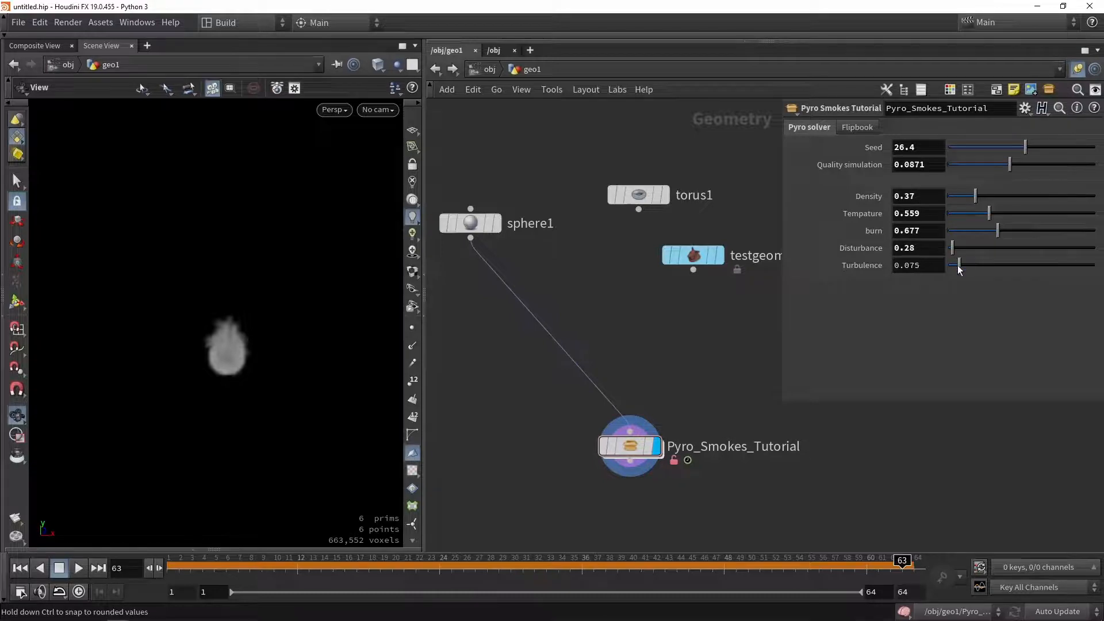
click(20, 567)
click(78, 568)
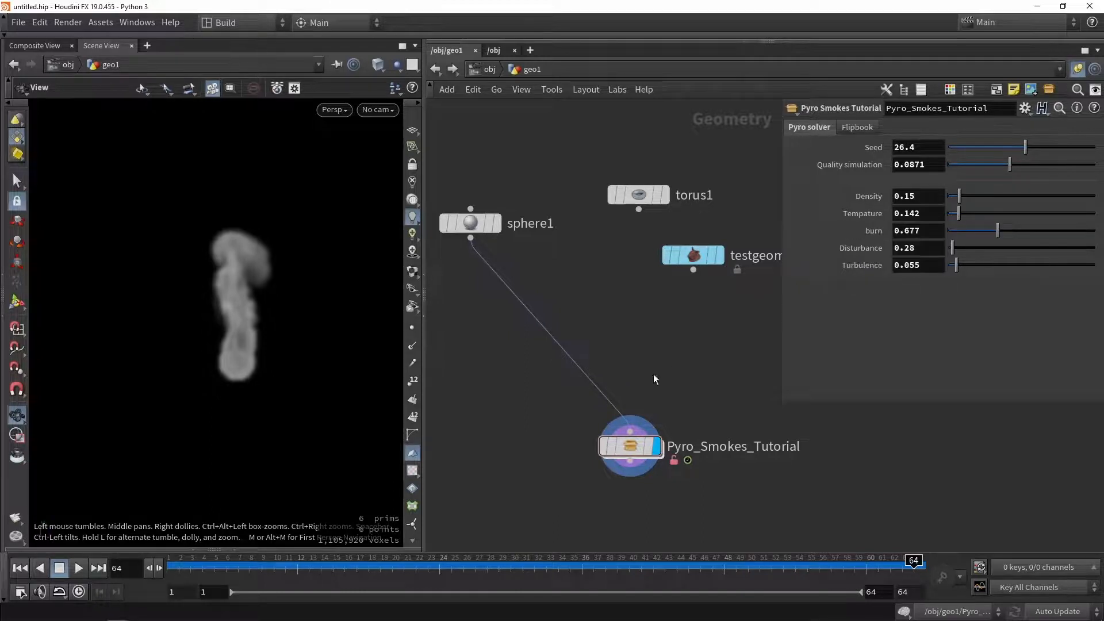
click(78, 567)
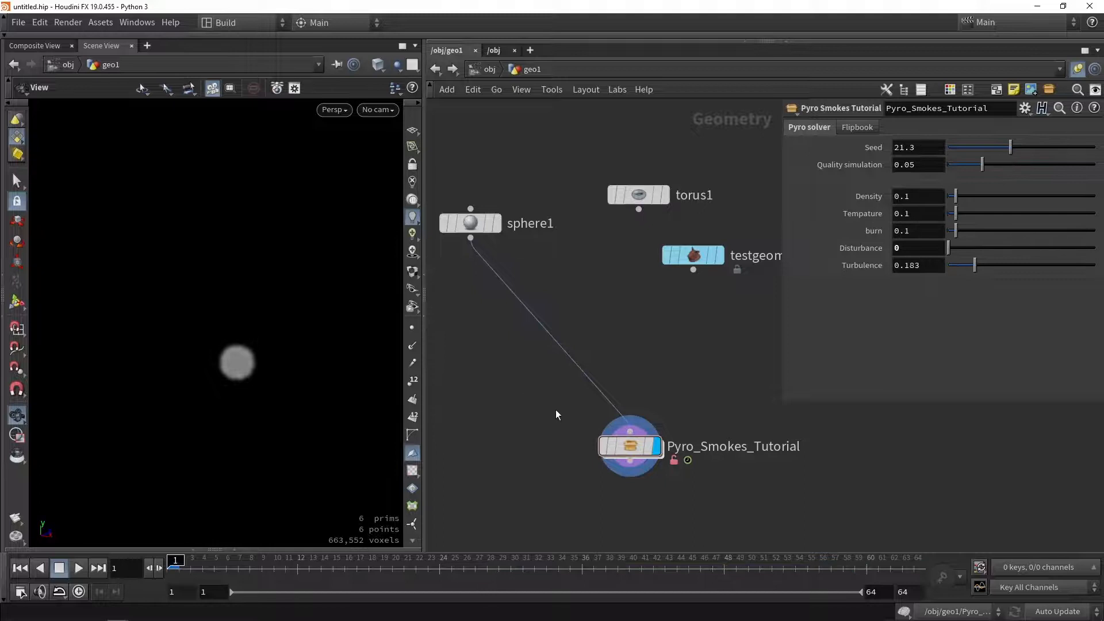
Step: Inside the asset, promote switch1's Select Input into the Pyro solver folder of the type properties
double_click(630, 445)
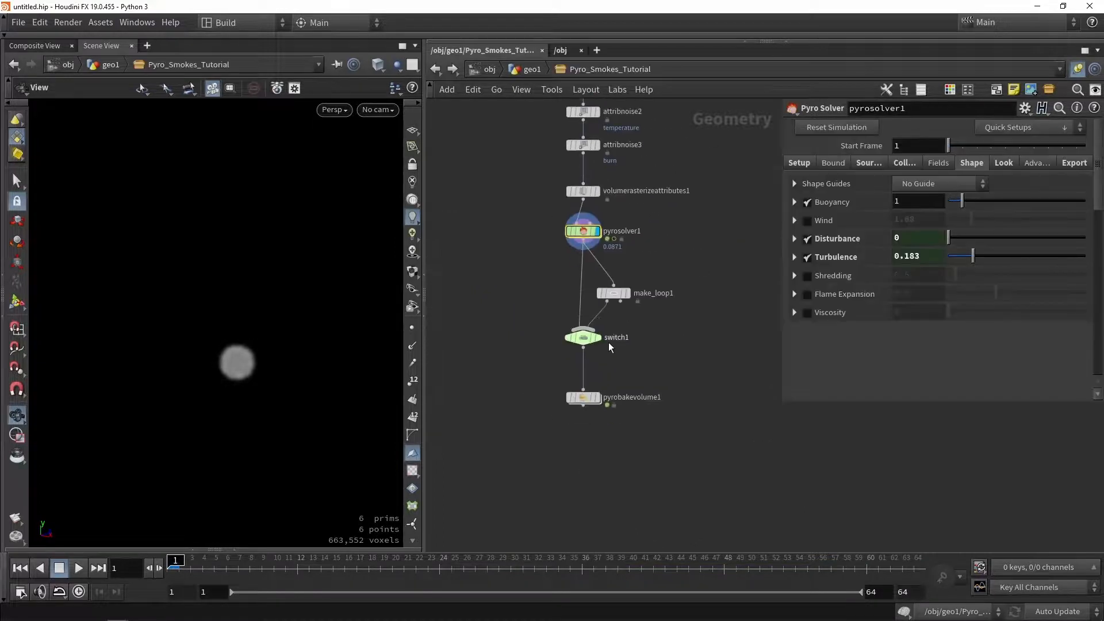
scroll(604, 389, up, 3)
click(560, 335)
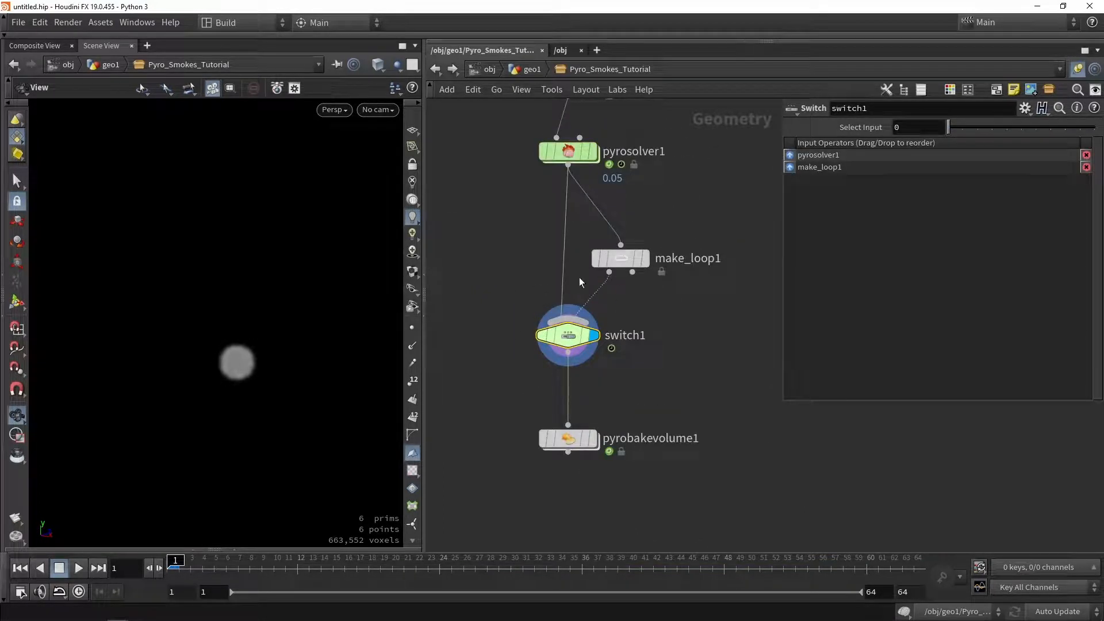
click(104, 23)
click(344, 118)
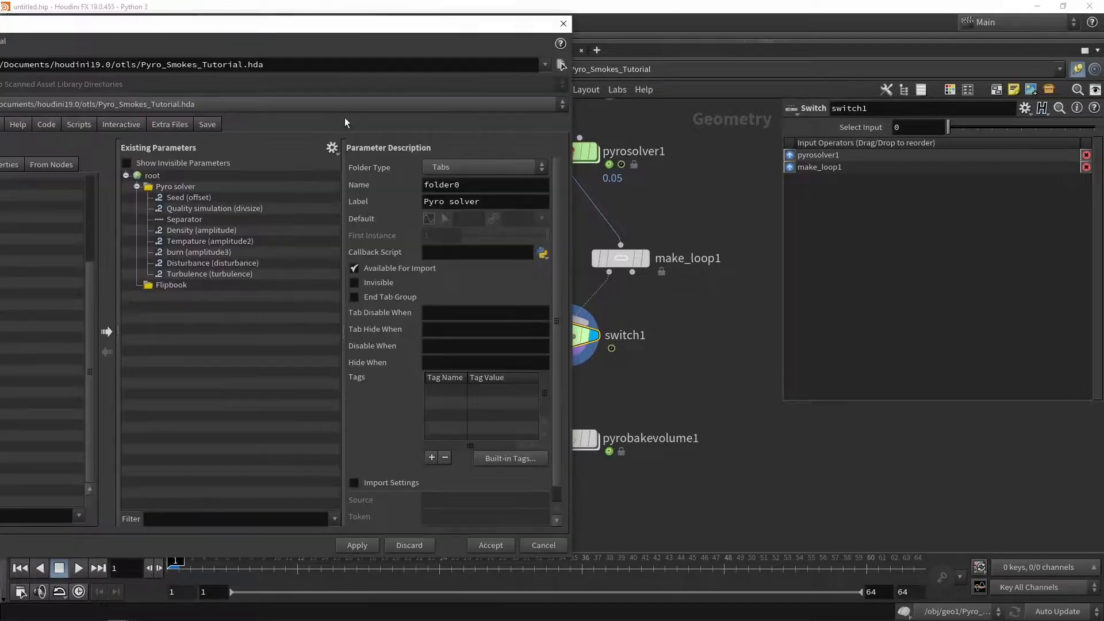
drag(376, 27, 258, 26)
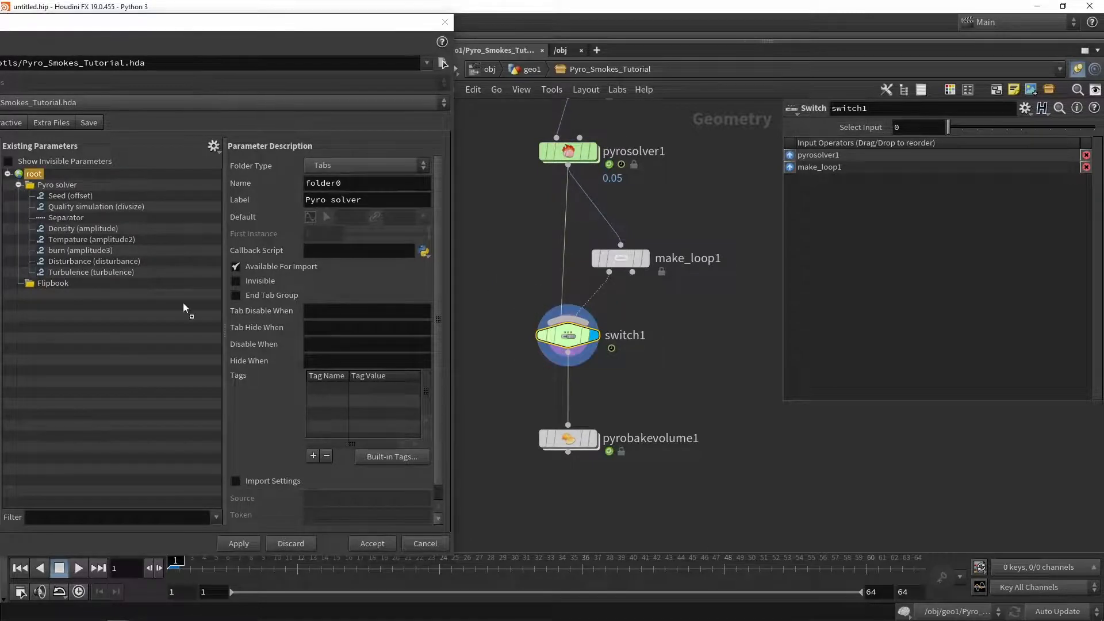
click(43, 186)
drag(43, 186, 42, 188)
Step: Relabel the promoted parameter 'Make loop' and make its type a Toggle, then select pyrobakevolume1
triple_click(345, 200)
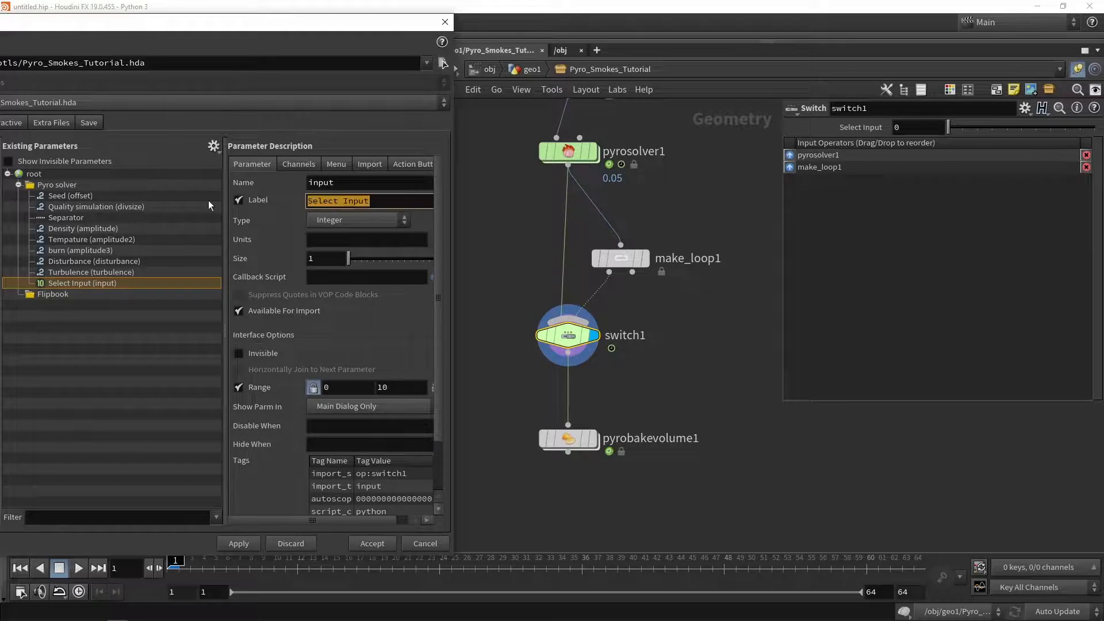
text(Make loop)
key(Return)
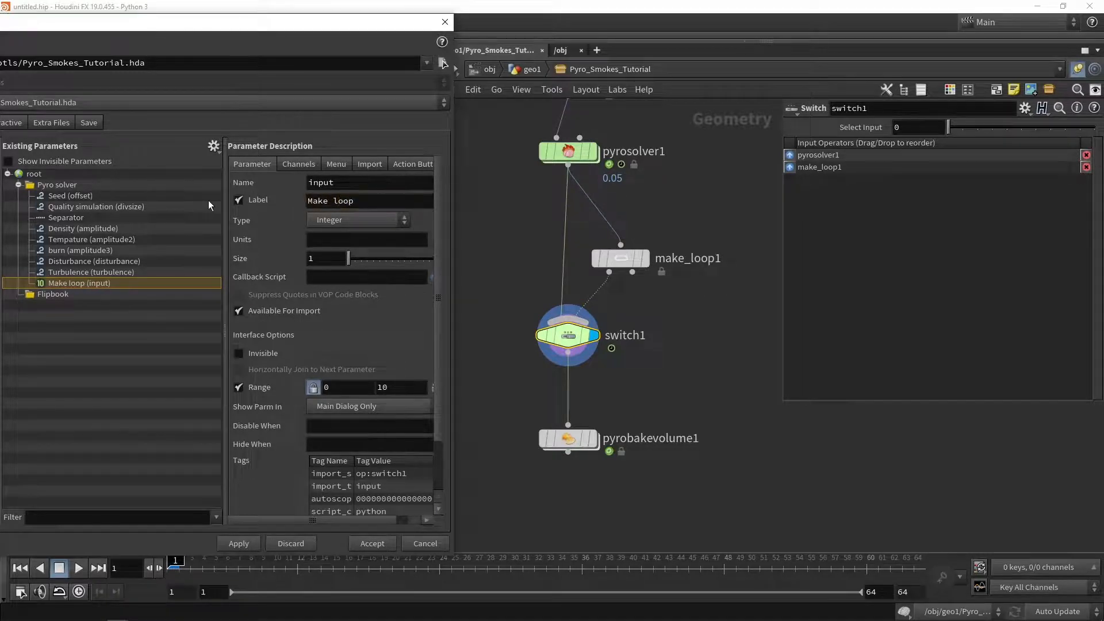
click(357, 219)
scroll(318, 474, down, 2)
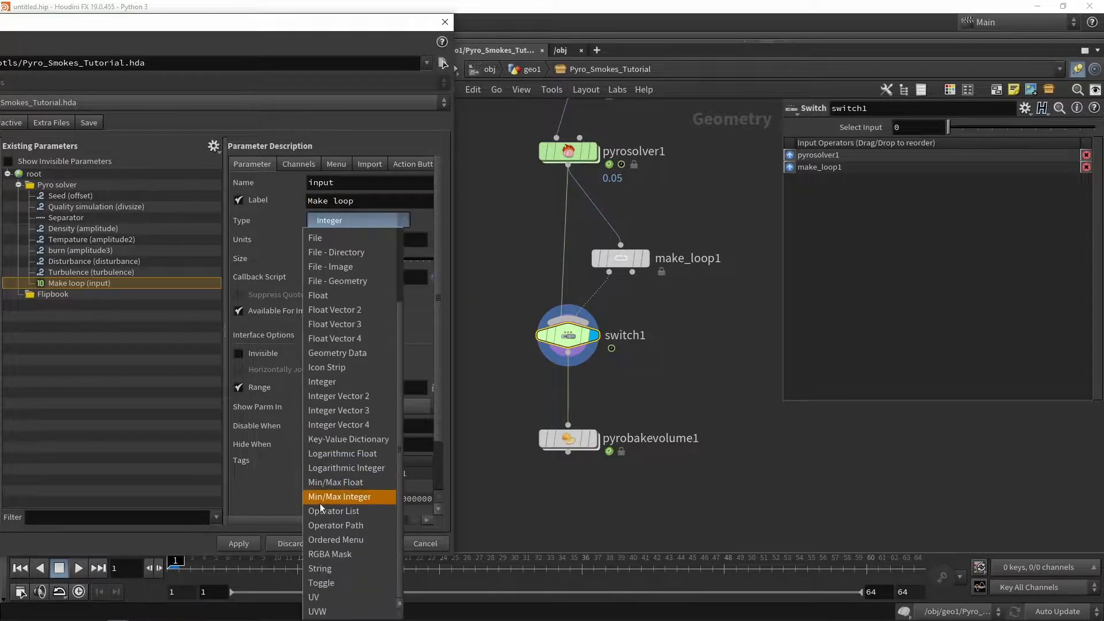
click(325, 582)
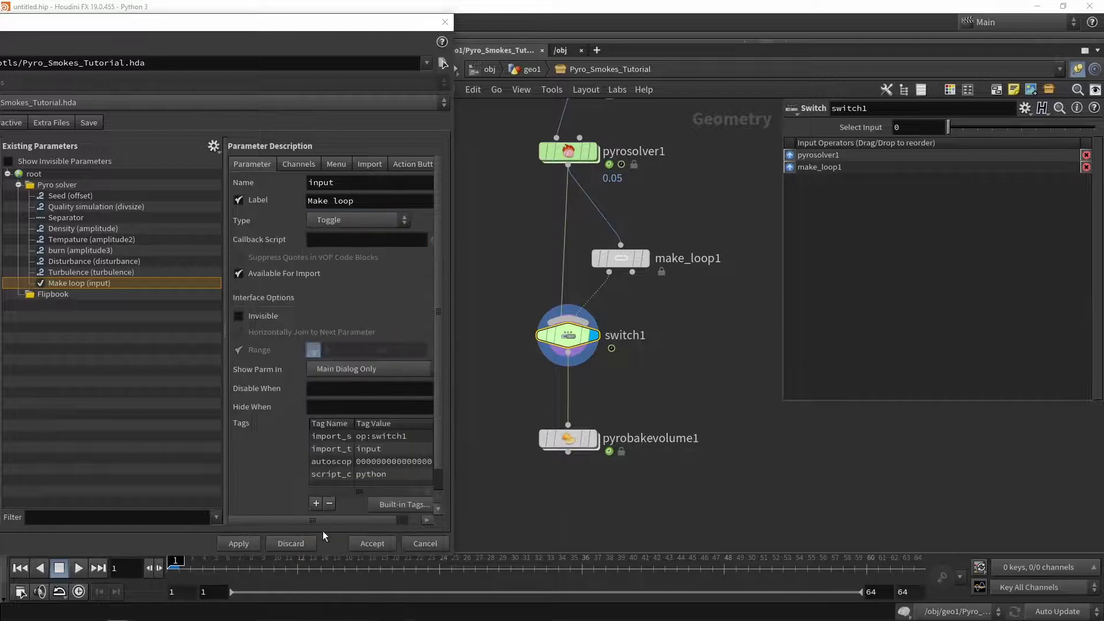
middle_drag(528, 468, 593, 317)
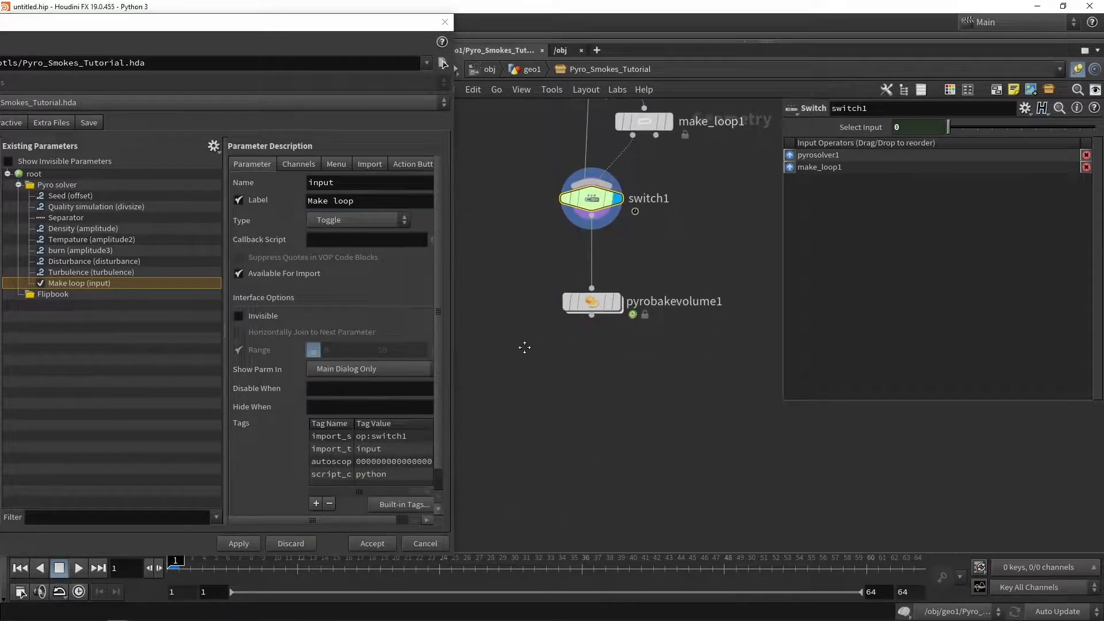
click(592, 292)
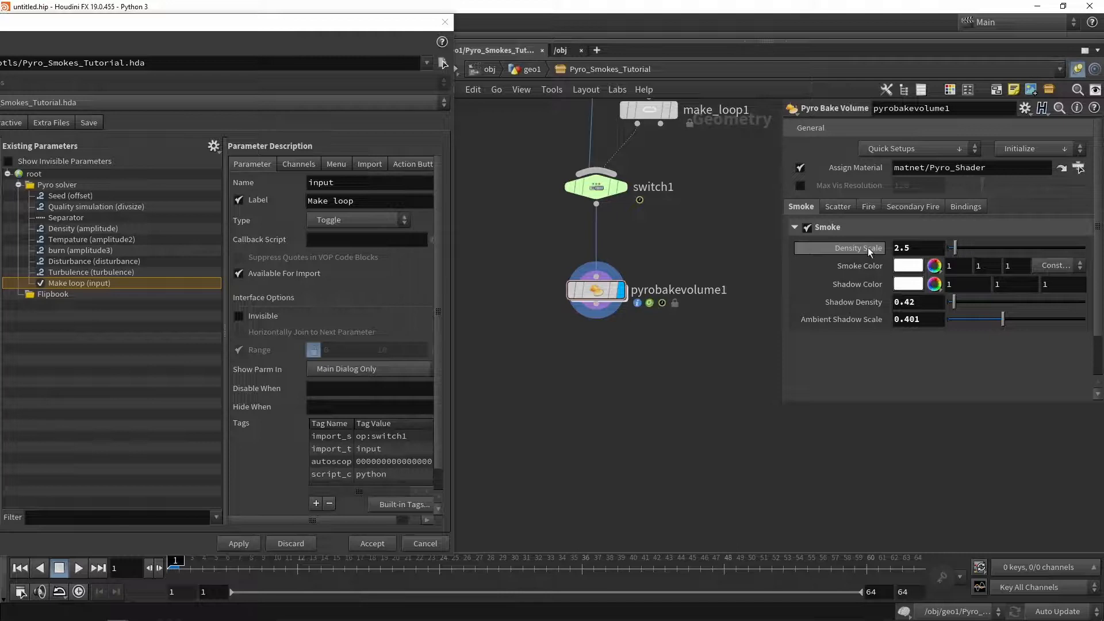
Step: Promote pyrobakevolume1's Density Scale into the Pyro solver folder, relabelled 'Density Look'
drag(868, 248, 50, 193)
double_click(356, 200)
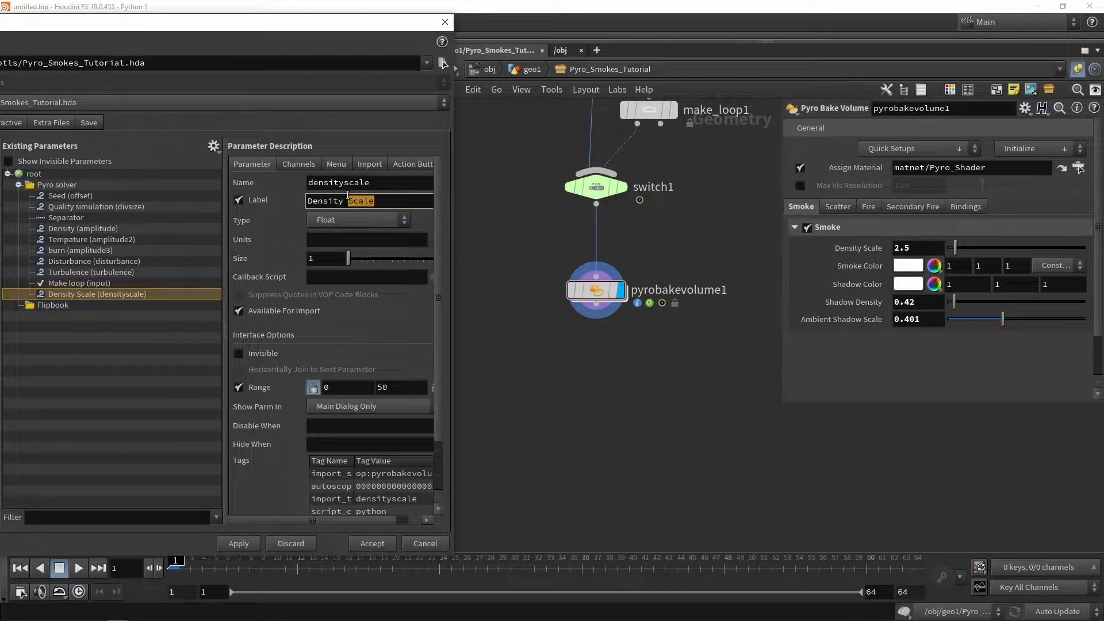
text(Look)
key(Return)
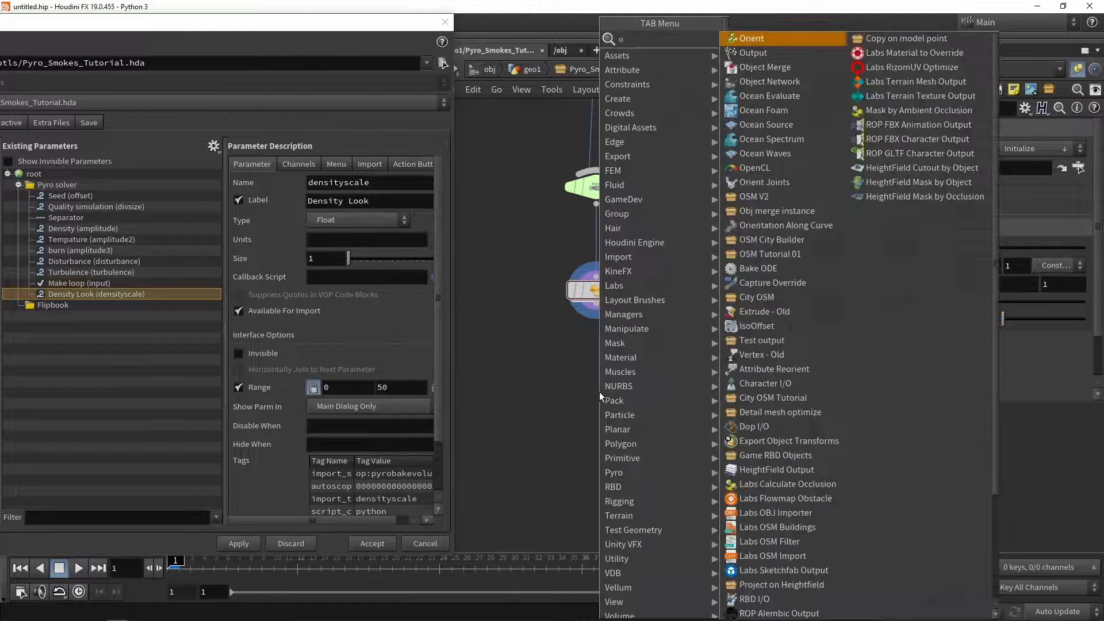
text(utput)
Step: Add an output0 node wired from pyrobakevolume1, accept the asset changes and return to geo1
key(Return)
click(599, 391)
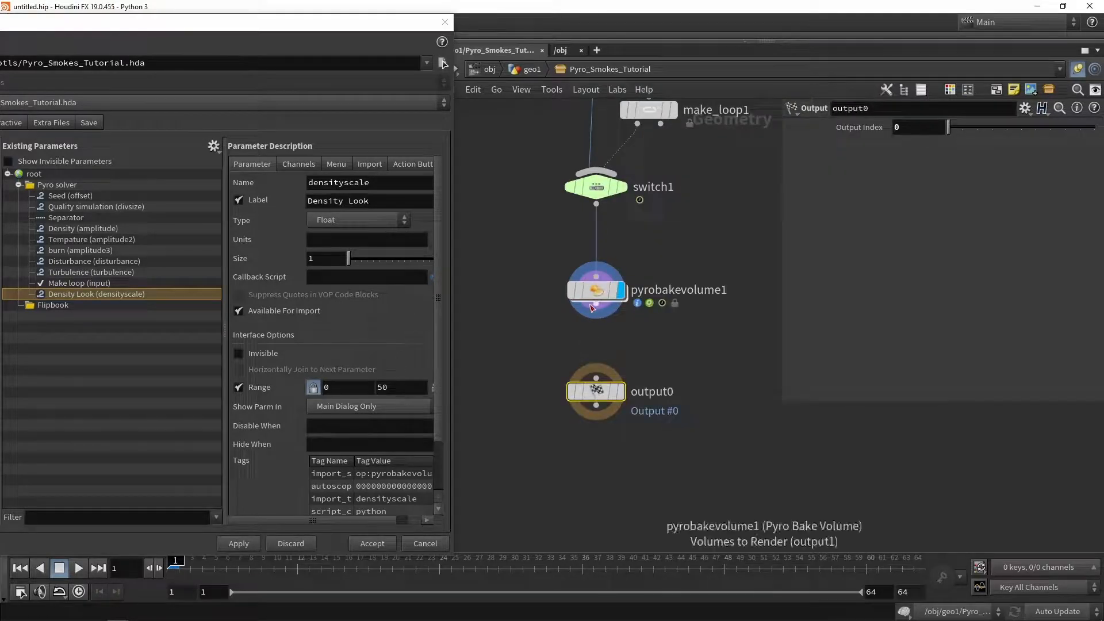
drag(593, 306, 595, 386)
scroll(582, 341, down, 3)
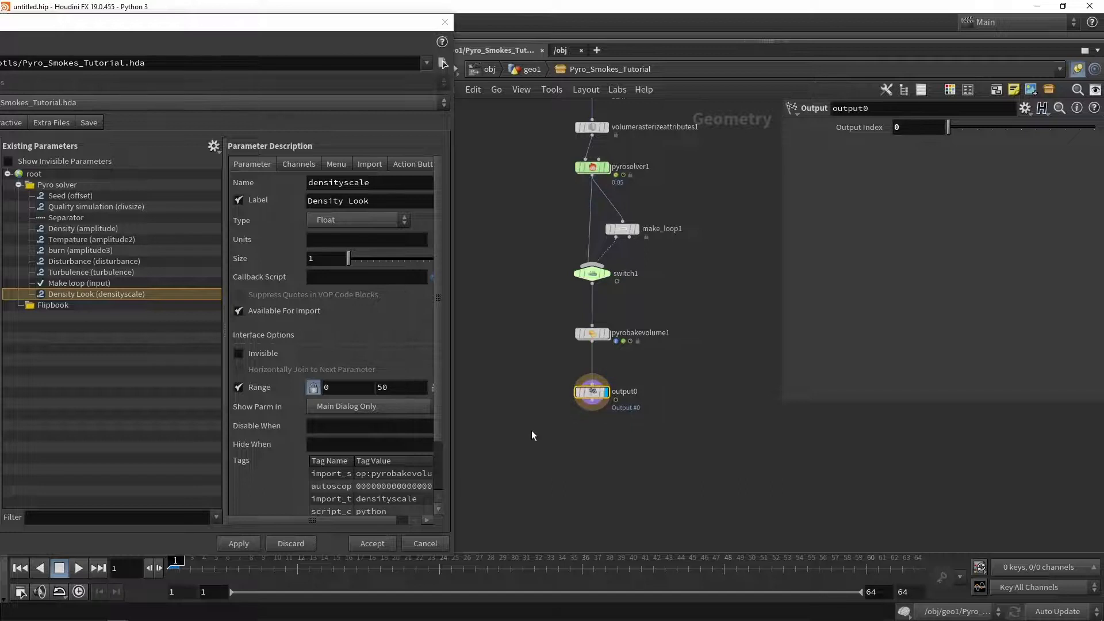
click(372, 542)
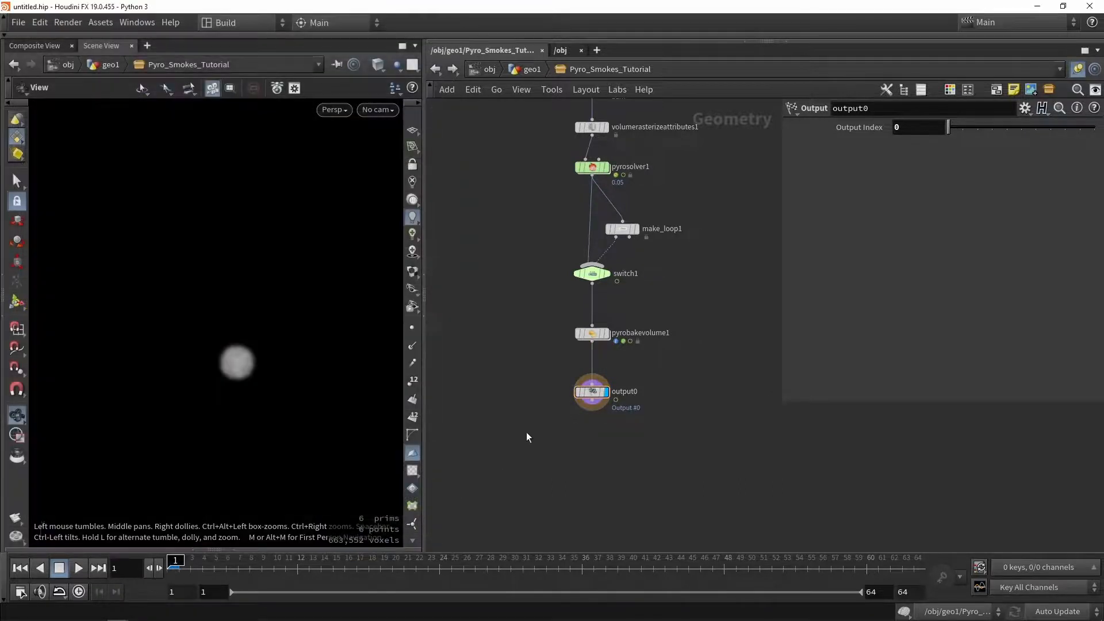
click(517, 70)
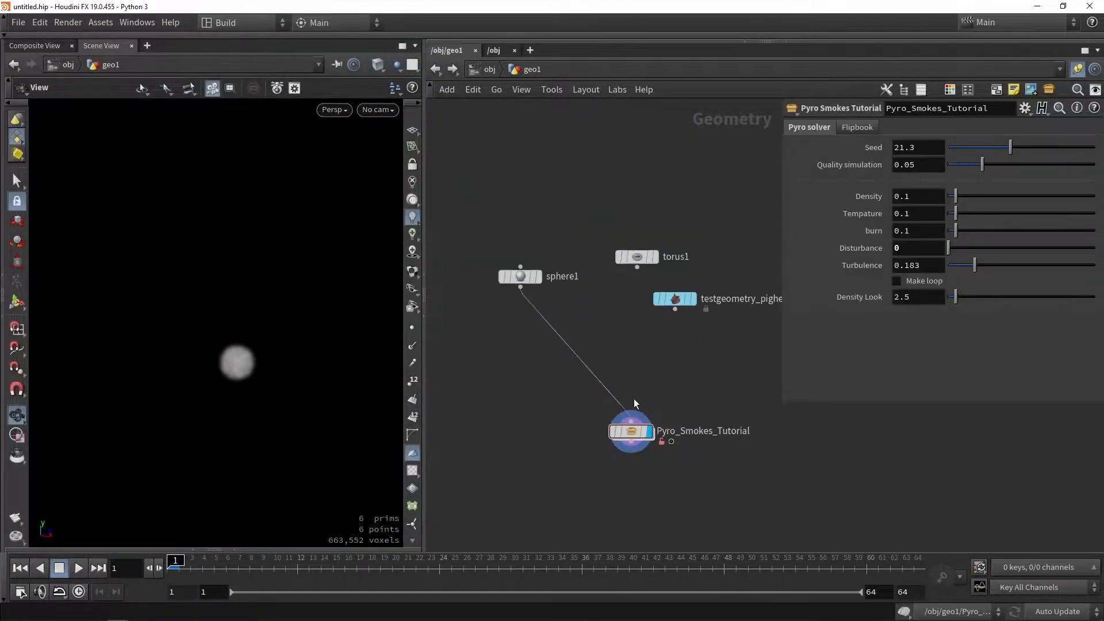
Step: Place the asset under sphere1, turn on Make loop and play the looped smoke simulation
drag(639, 438, 529, 418)
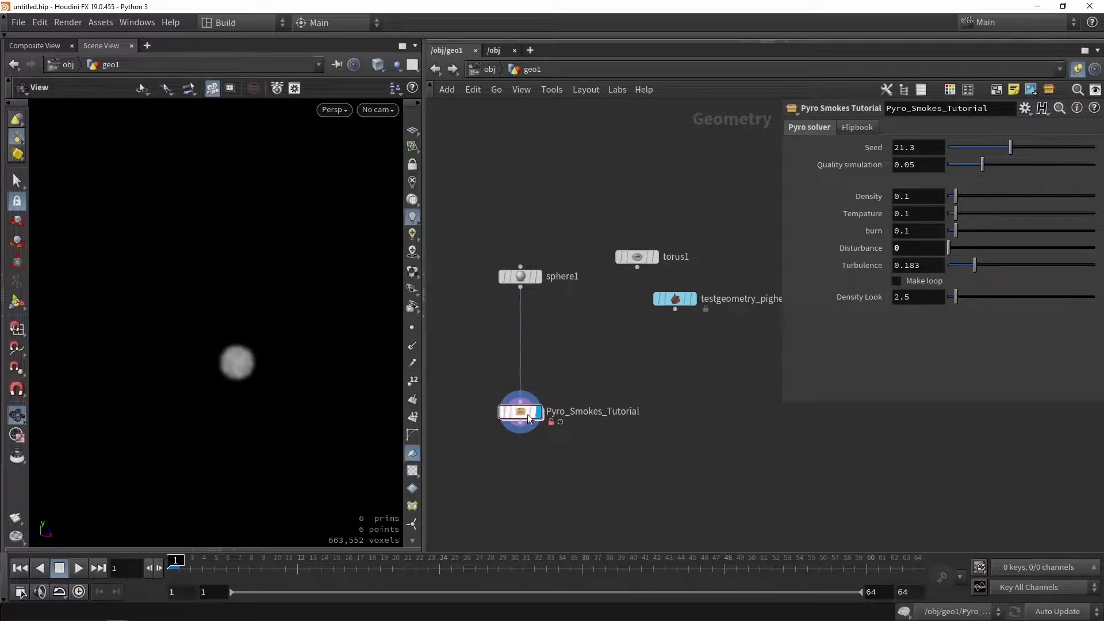
click(85, 571)
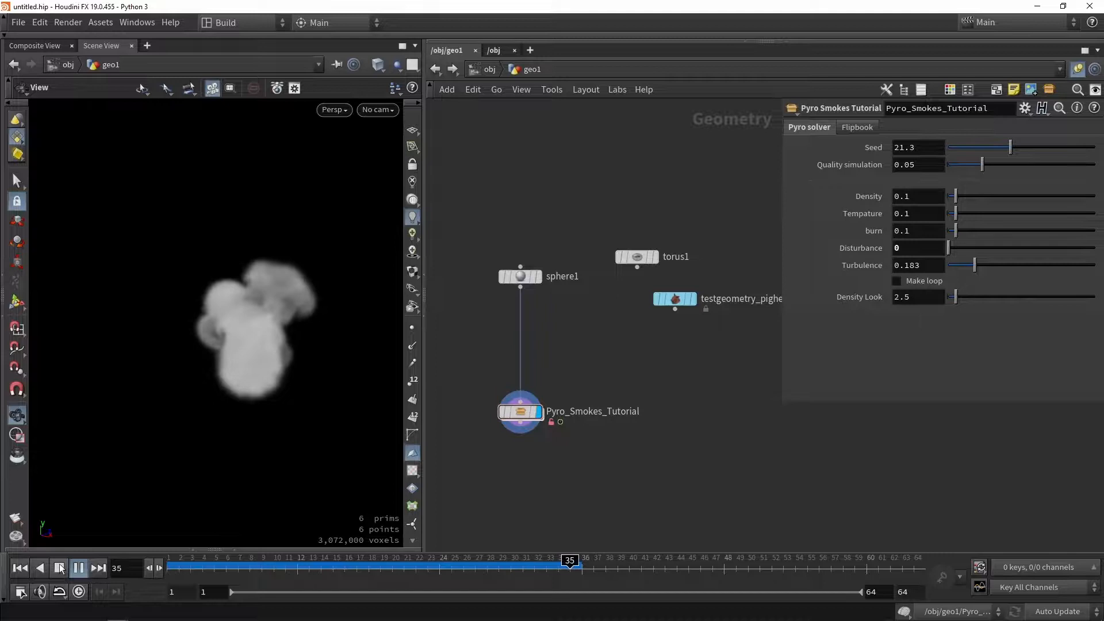
click(58, 569)
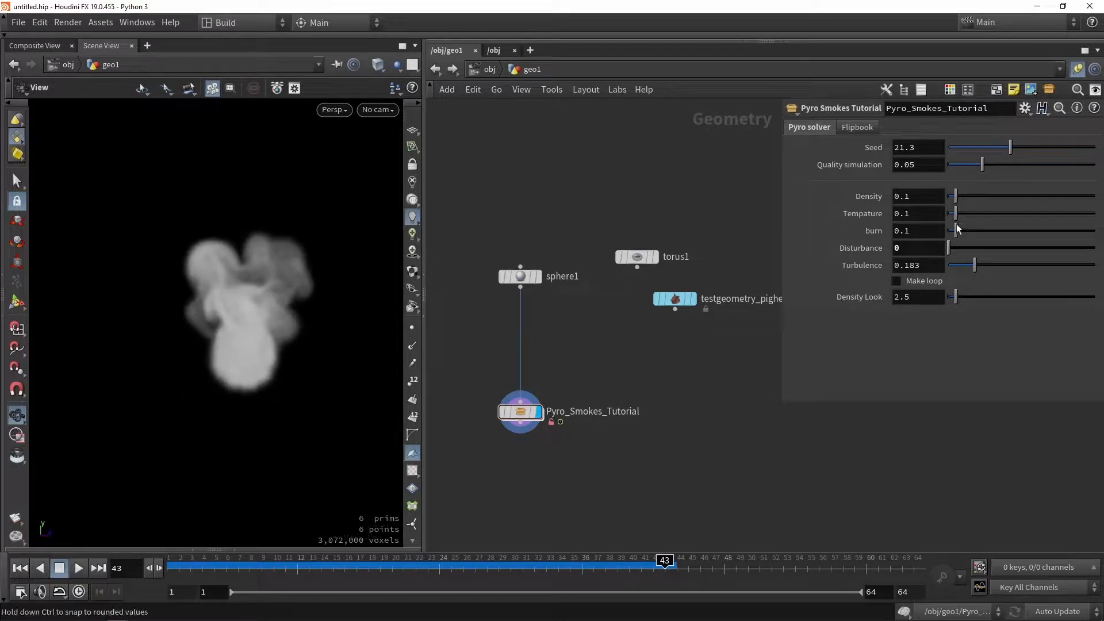
click(912, 282)
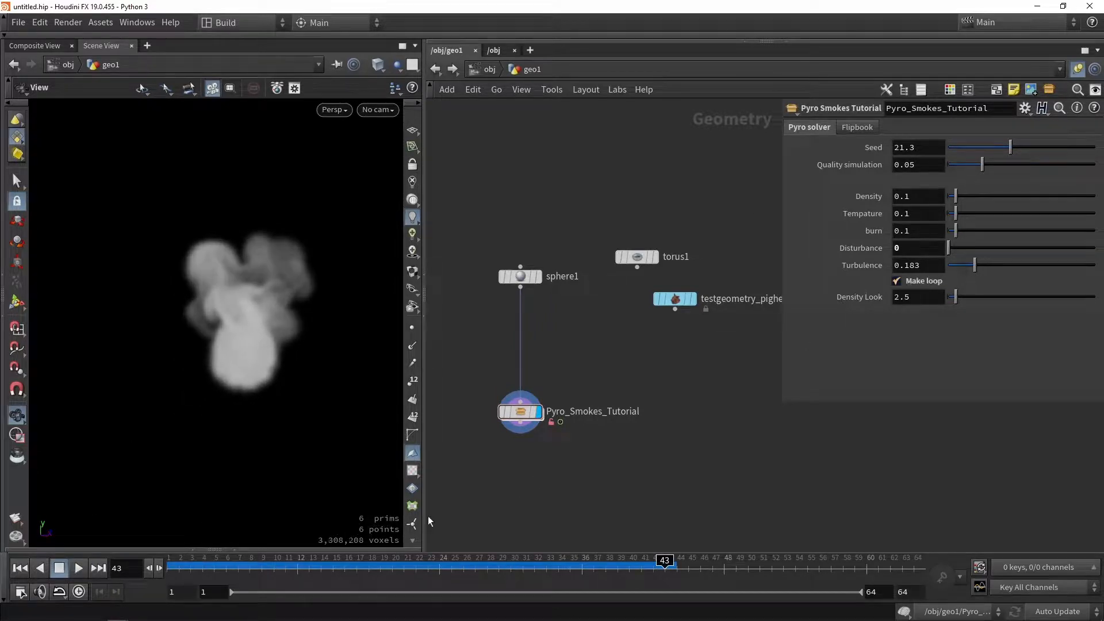
click(74, 569)
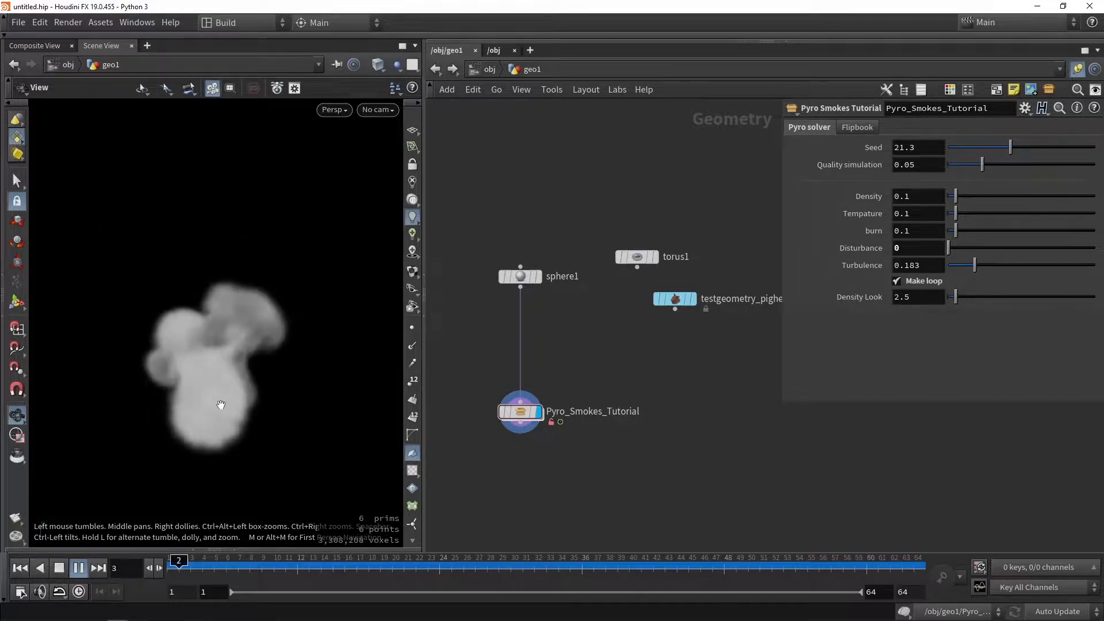
click(59, 566)
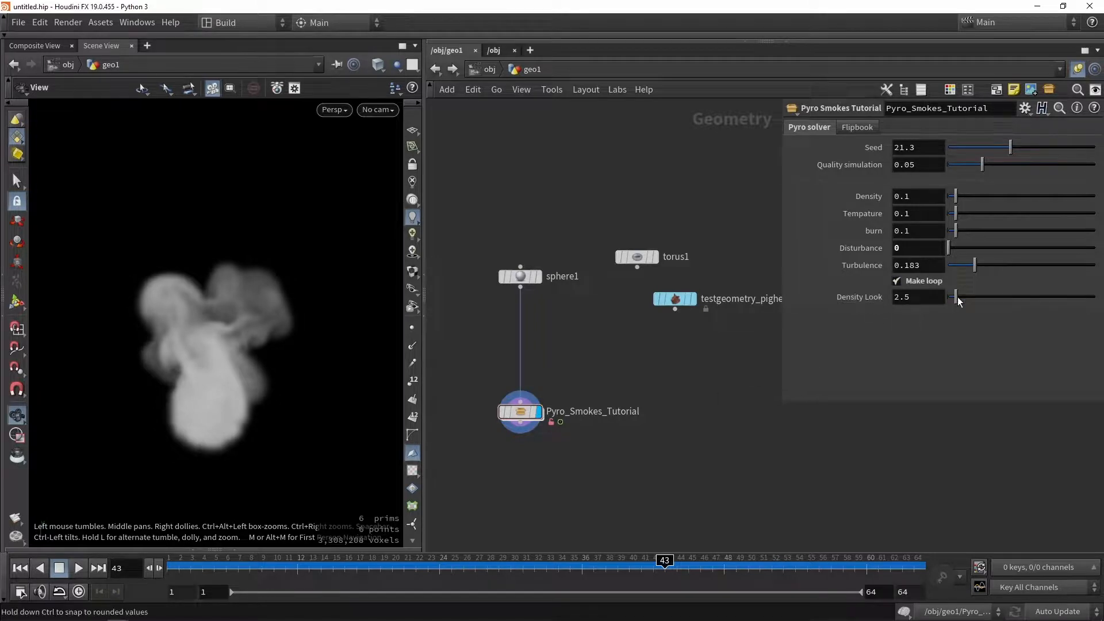
Step: Experiment with Density Look from near zero up past 29.7 during playback, settling it at 1.6
mouse_move(958, 296)
mouse_down()
mouse_move(976, 296)
mouse_move(951, 294)
mouse_up()
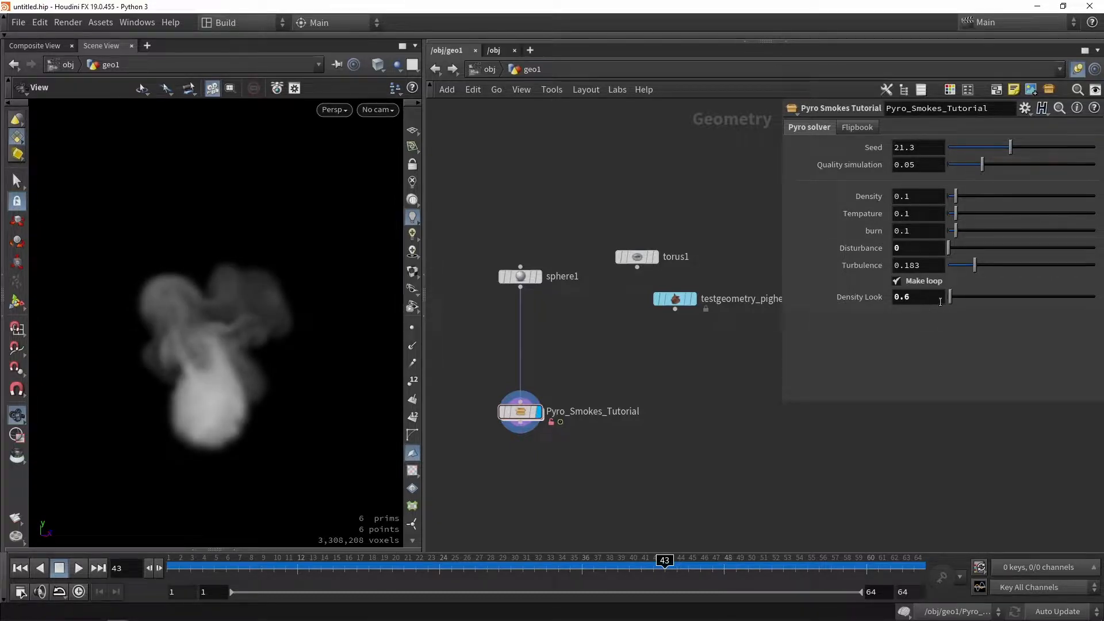
middle_drag(931, 297, 791, 357)
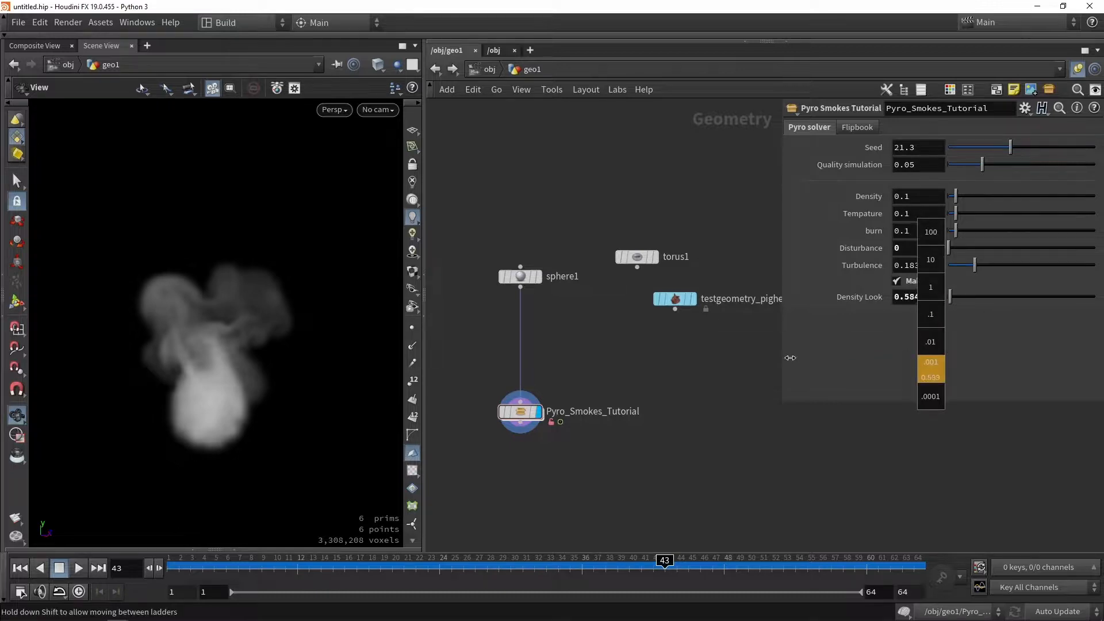
mouse_move(931, 297)
middle_down()
mouse_move(637, 344)
mouse_move(982, 288)
middle_up()
mouse_move(959, 297)
mouse_down()
mouse_move(1070, 297)
mouse_move(954, 296)
mouse_move(1035, 297)
mouse_up()
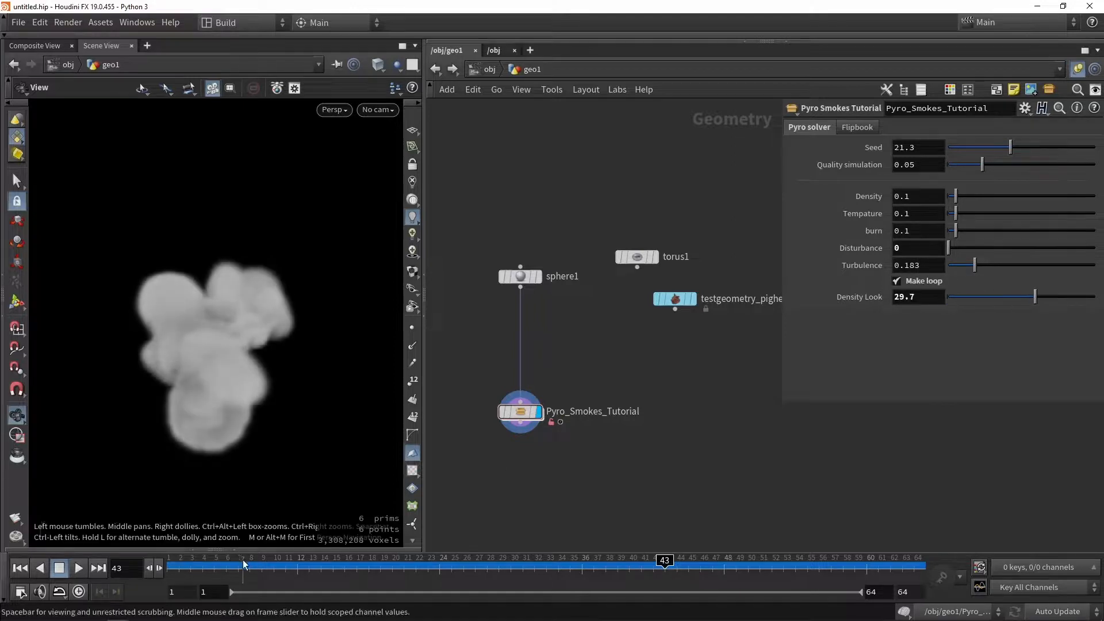
key(Up)
click(78, 567)
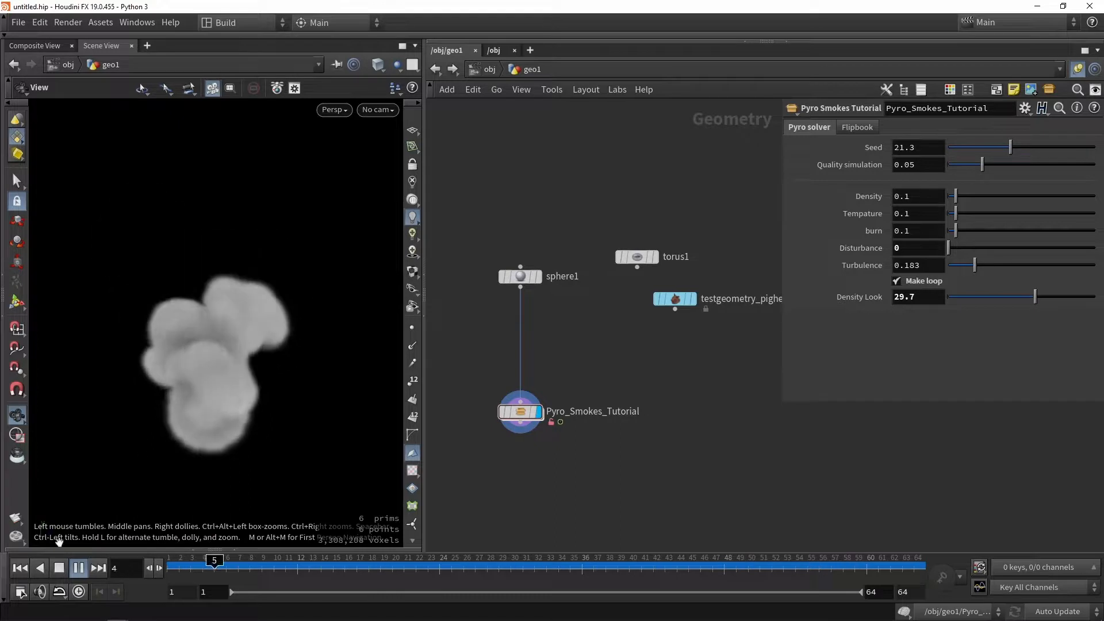
click(60, 567)
drag(1035, 296, 953, 295)
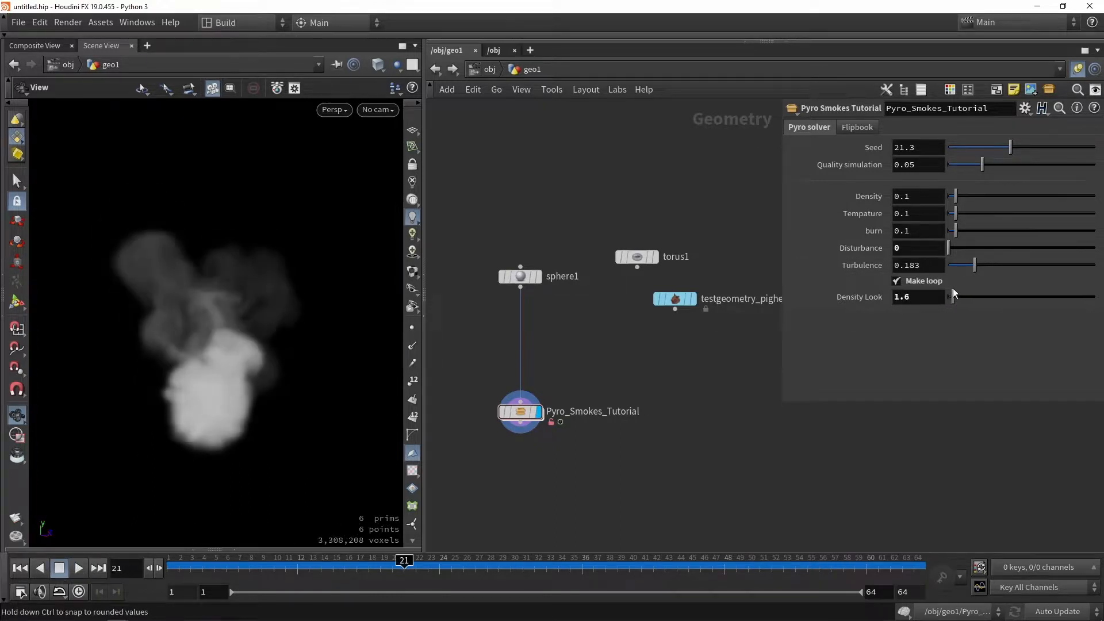